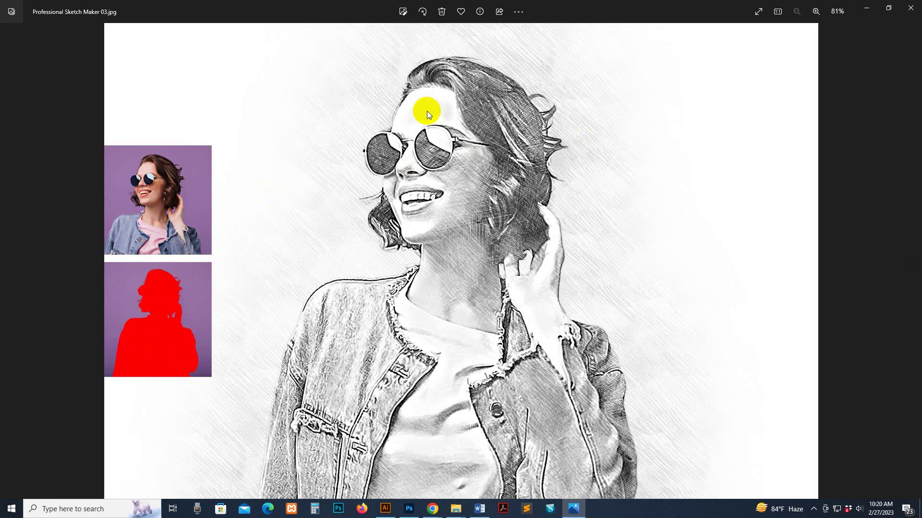
- Browse the Professional Sketch Maker sample images from 03 through 17 to examine the sketch effect on different photos
click(525, 277)
key(Right)
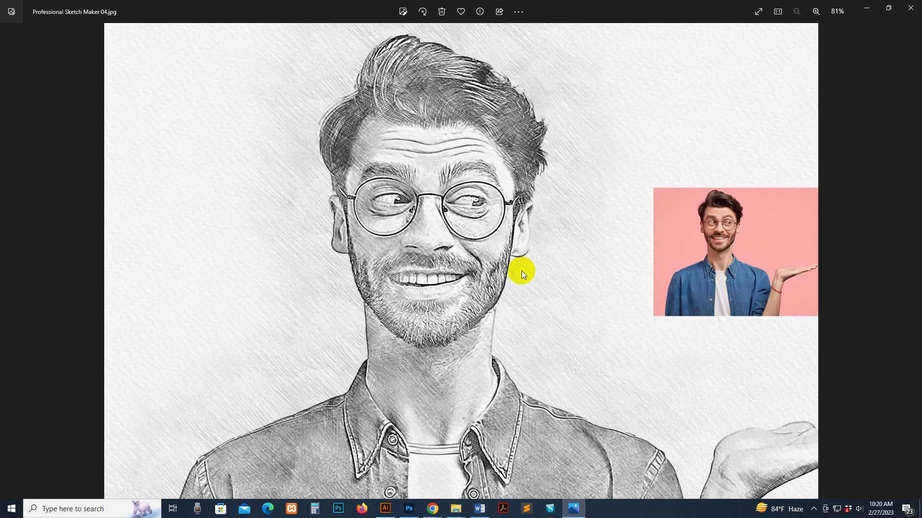
key(Right)
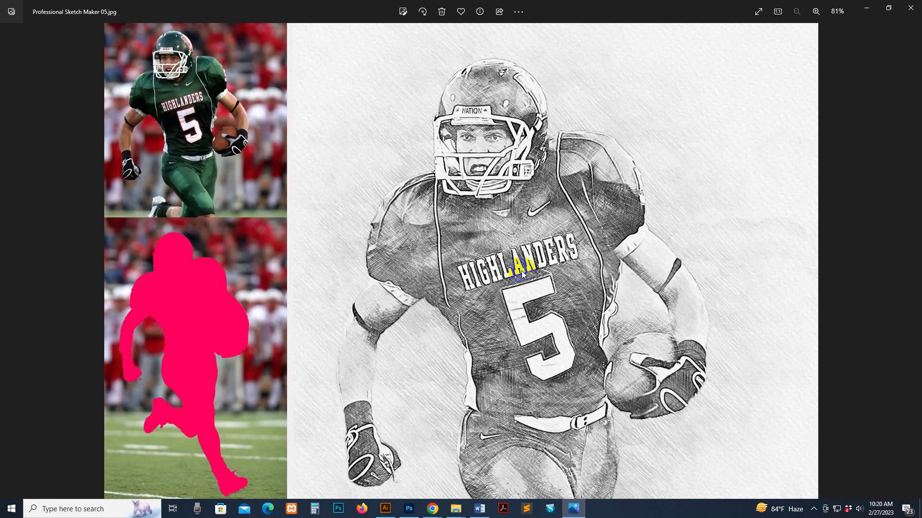
key(Right)
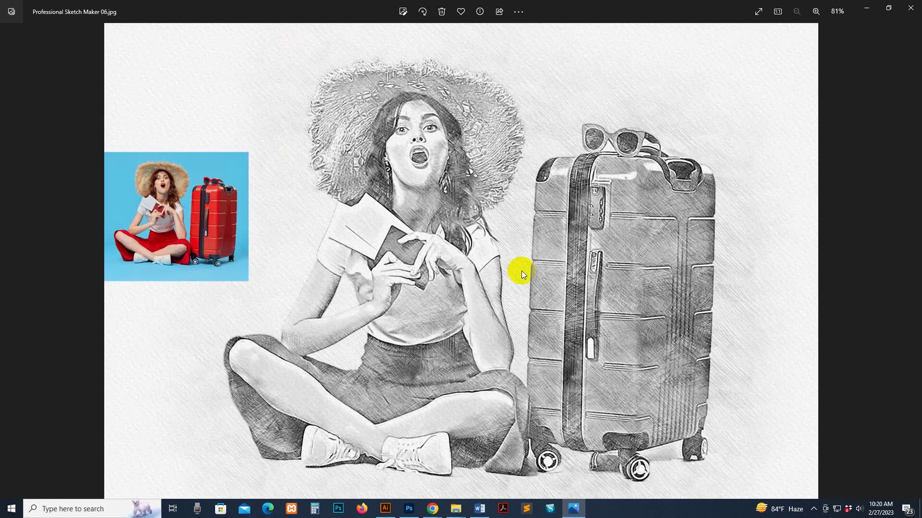
key(Right)
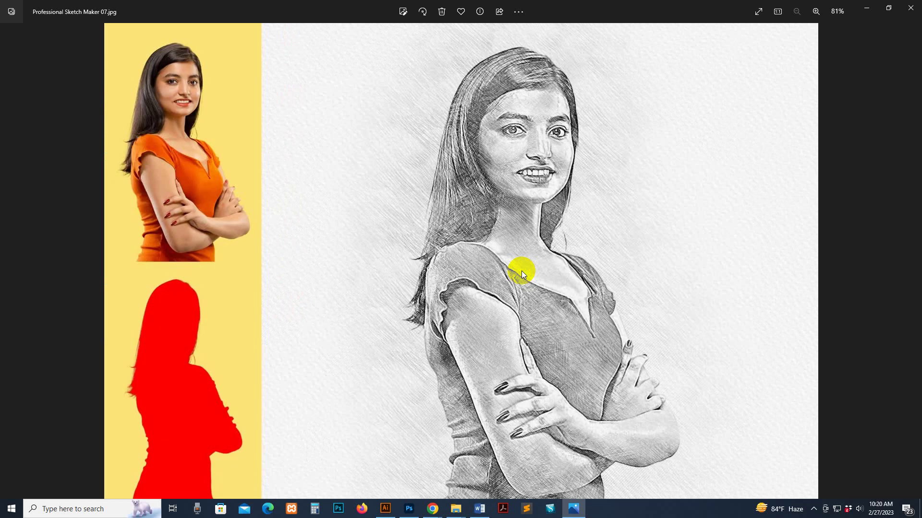
key(Right)
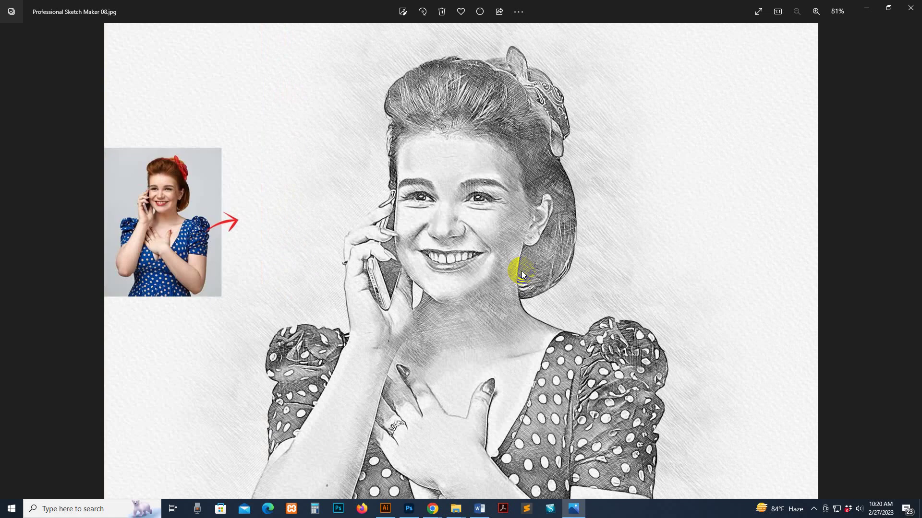
key(Right)
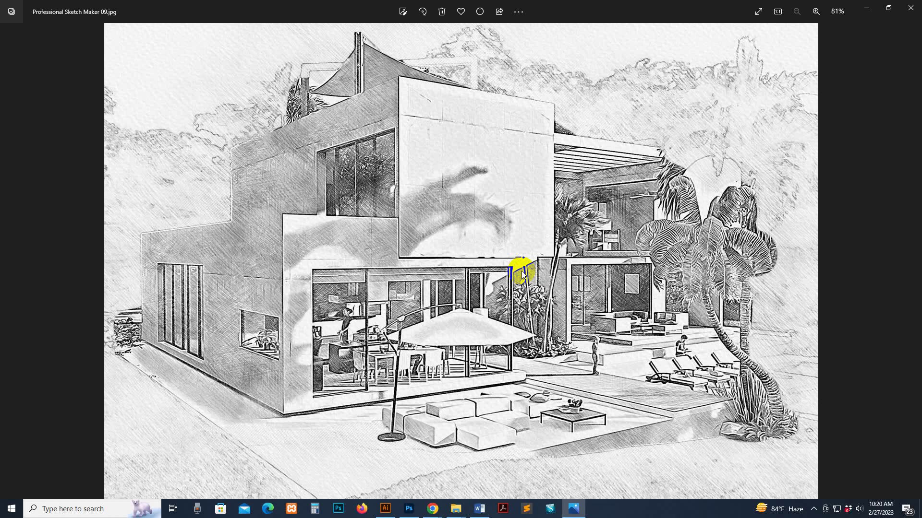
key(Right)
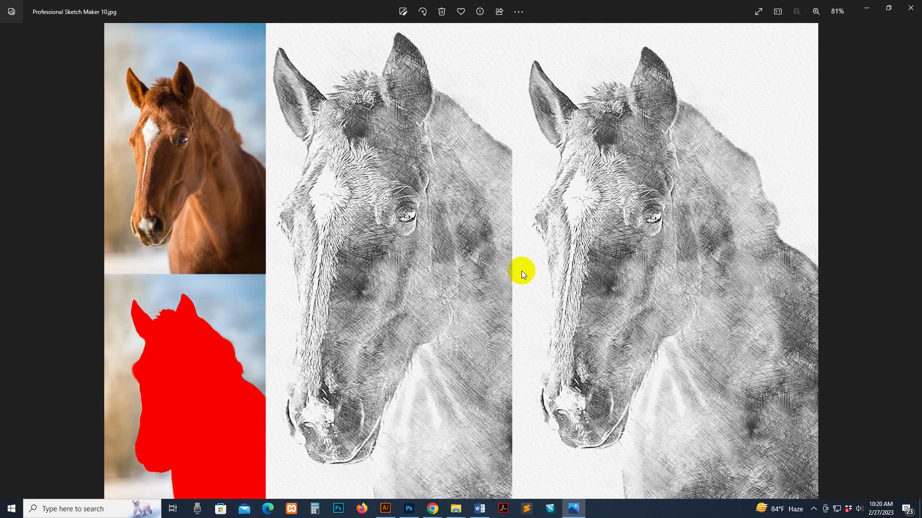
key(Right)
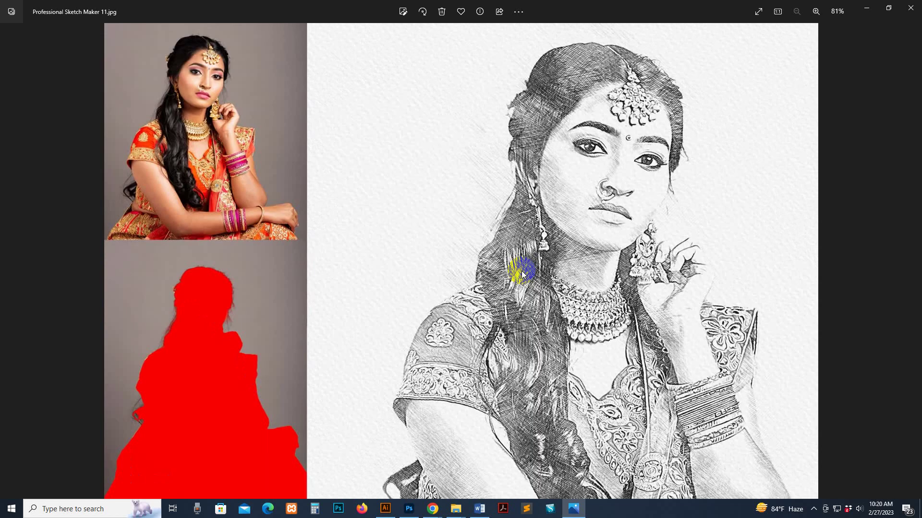
key(Right)
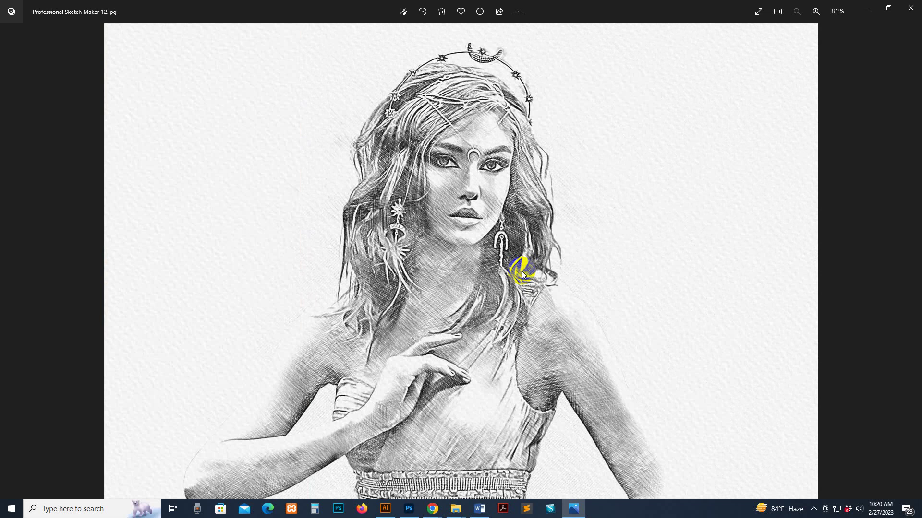
key(Right)
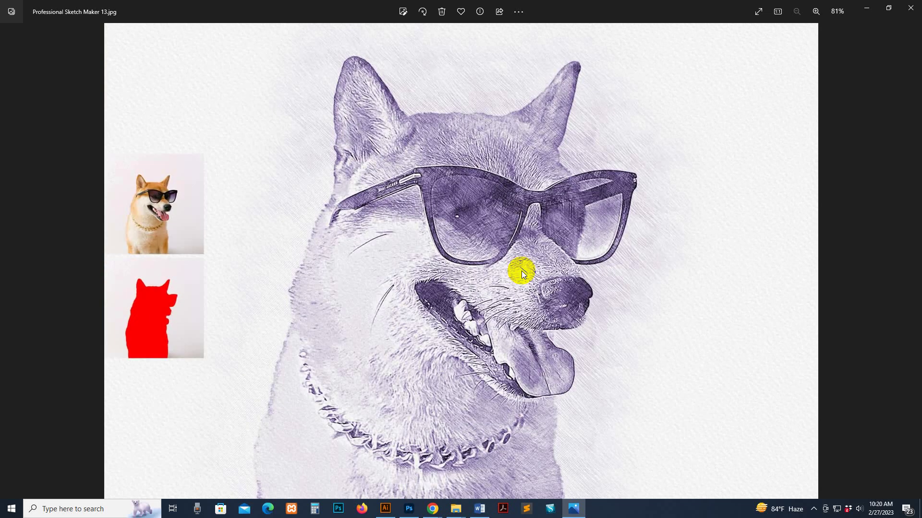
key(Right)
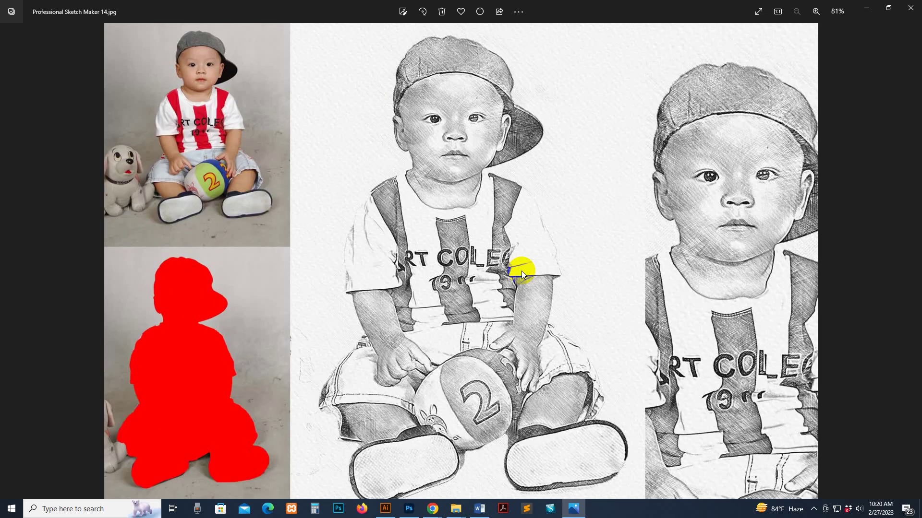
key(Right)
key(Right)
key(Right)
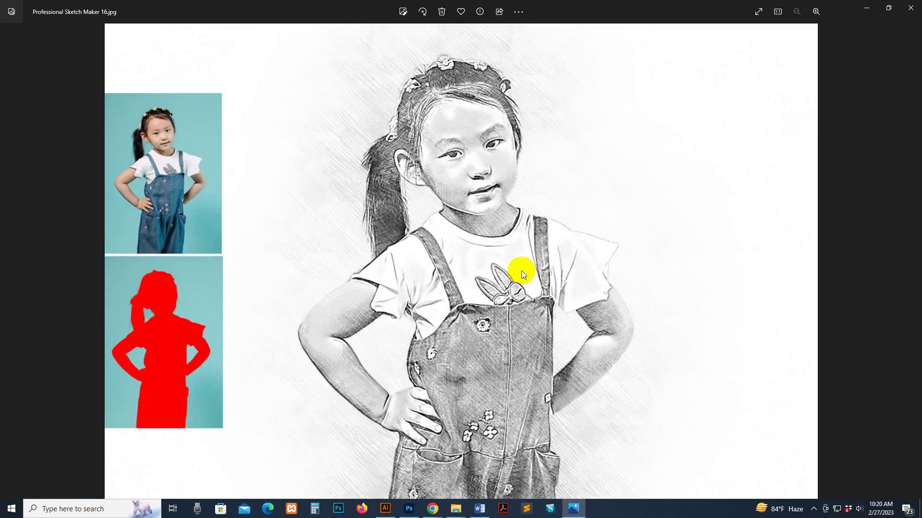
key(Left)
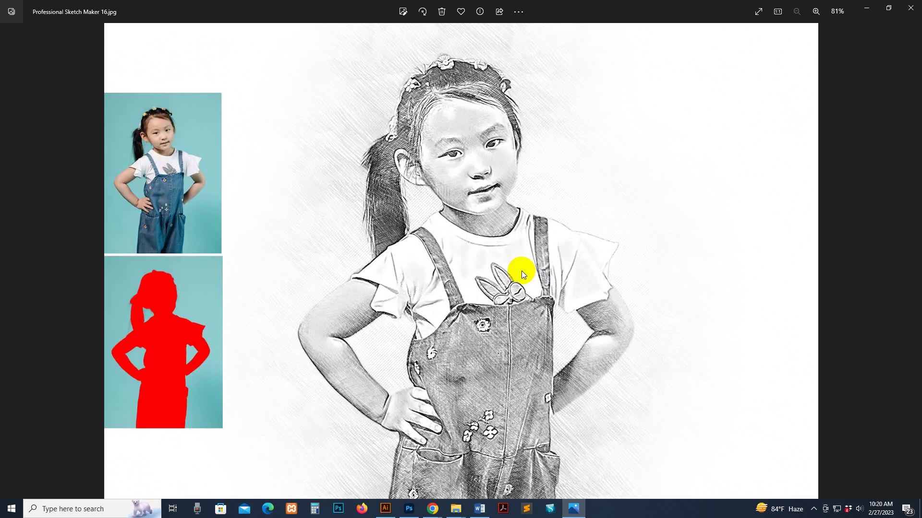
key(Right)
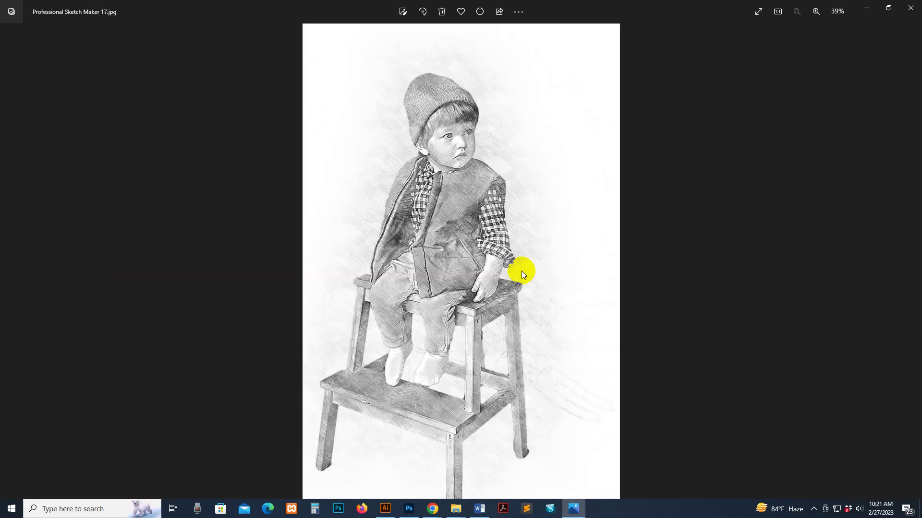
- Examine the seated child sketch up close, view the remaining samples, and close the image viewer
scroll(494, 240, up, 3)
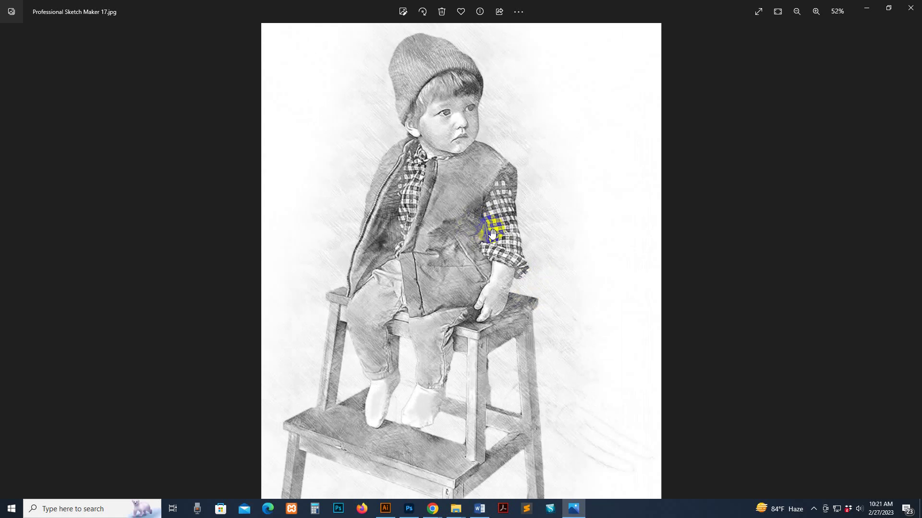
scroll(504, 231, up, 2)
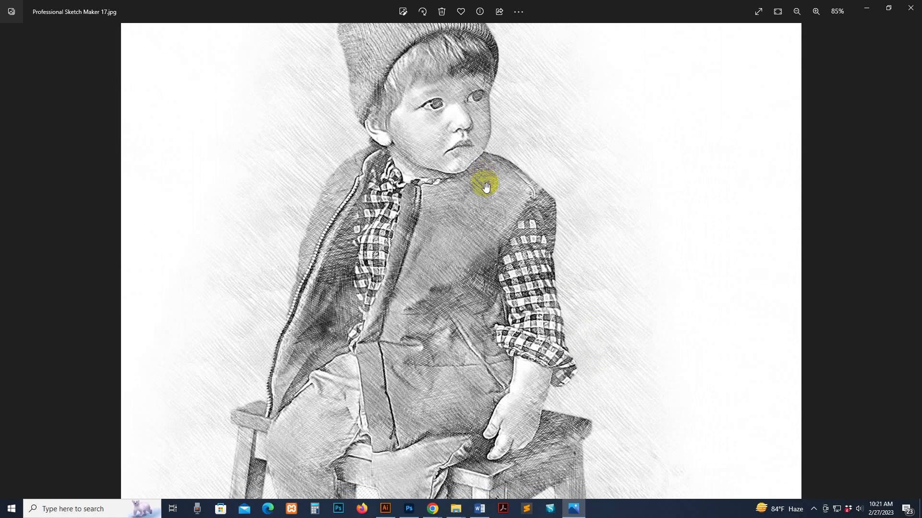
scroll(490, 187, down, 3)
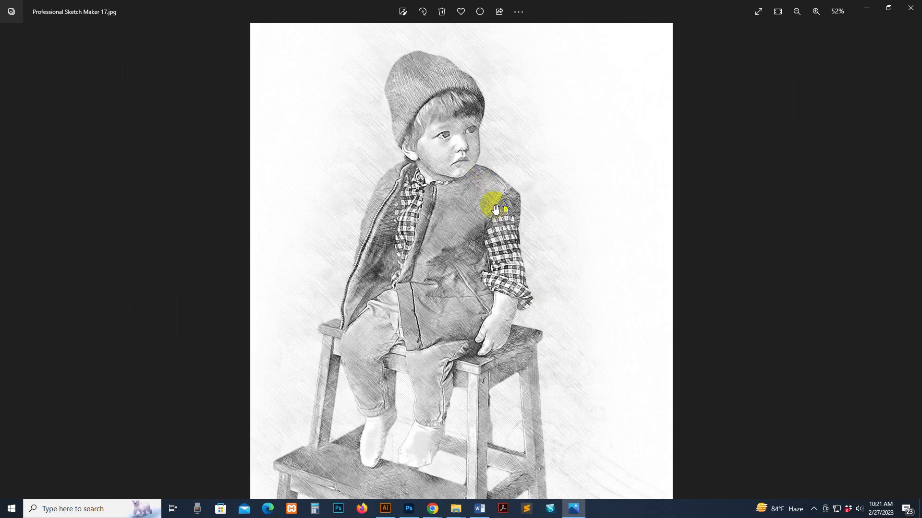
scroll(506, 210, down, 1)
key(Right)
key(Right)
key(Right)
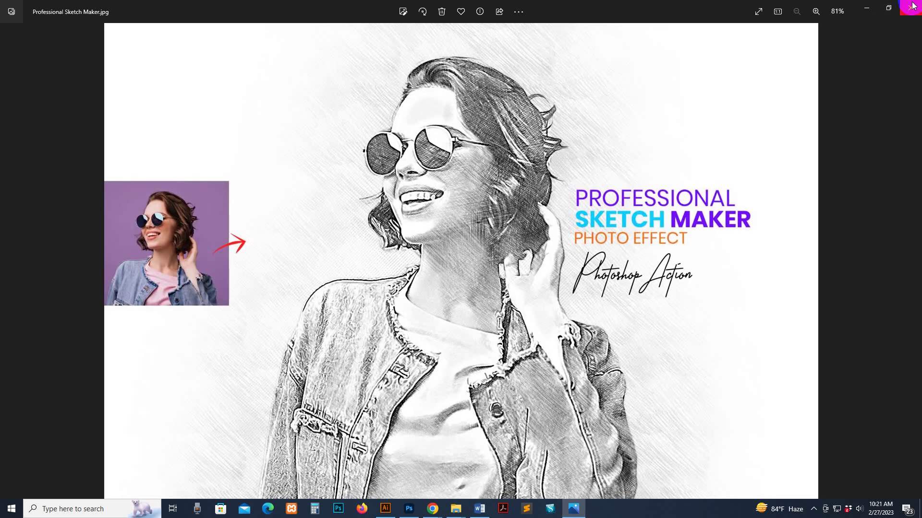
click(912, 5)
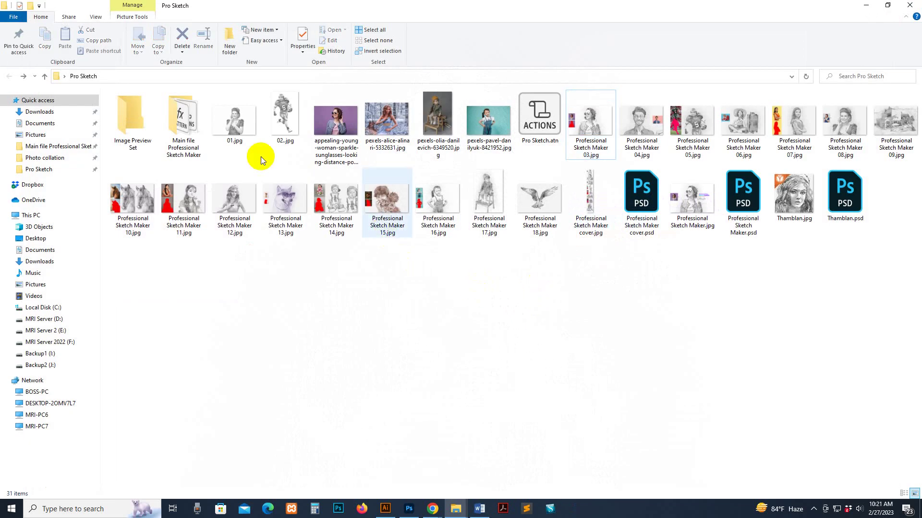
- Open the Main file Professional Sketch Maker folder, read through the how-to help text file, and close it
double_click(192, 114)
click(162, 109)
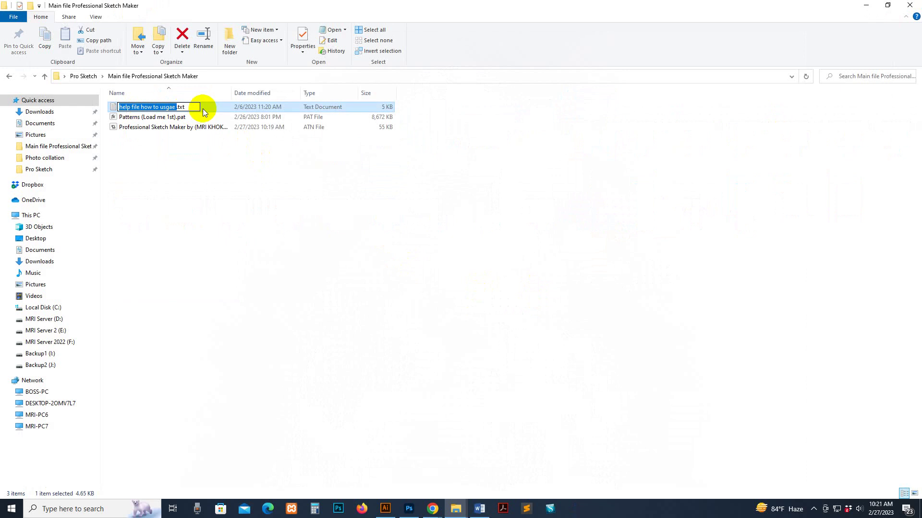
click(203, 107)
double_click(161, 107)
scroll(457, 240, down, 10)
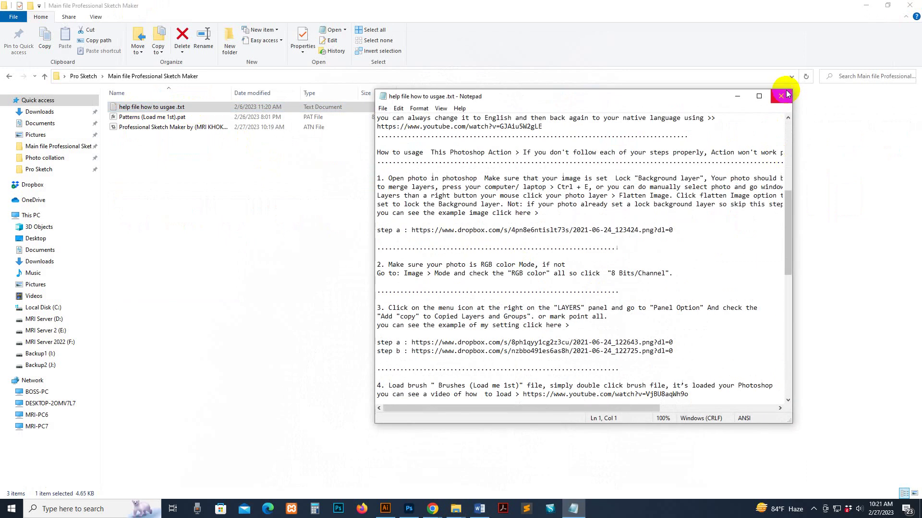
click(774, 101)
- Inspect the pattern and action files, widening the Name column to show the action file's full name
click(180, 157)
click(146, 119)
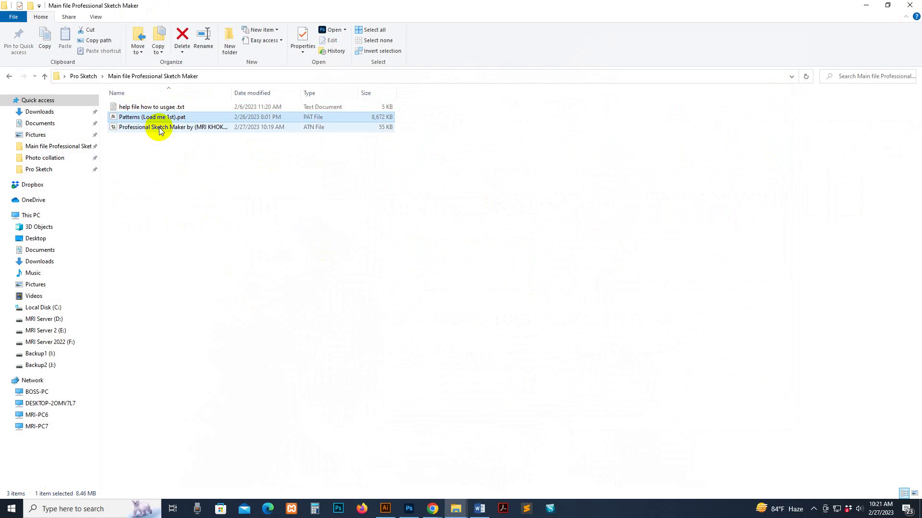
click(154, 128)
drag(231, 93, 282, 93)
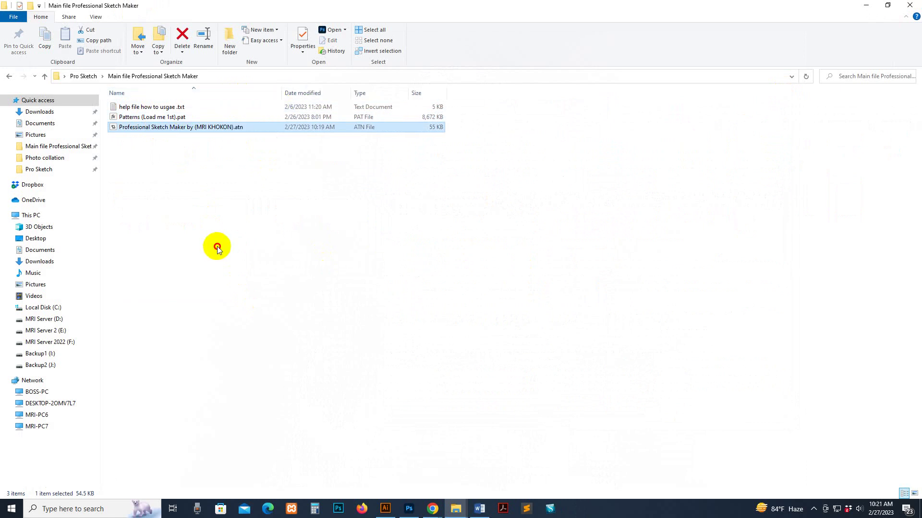
click(135, 118)
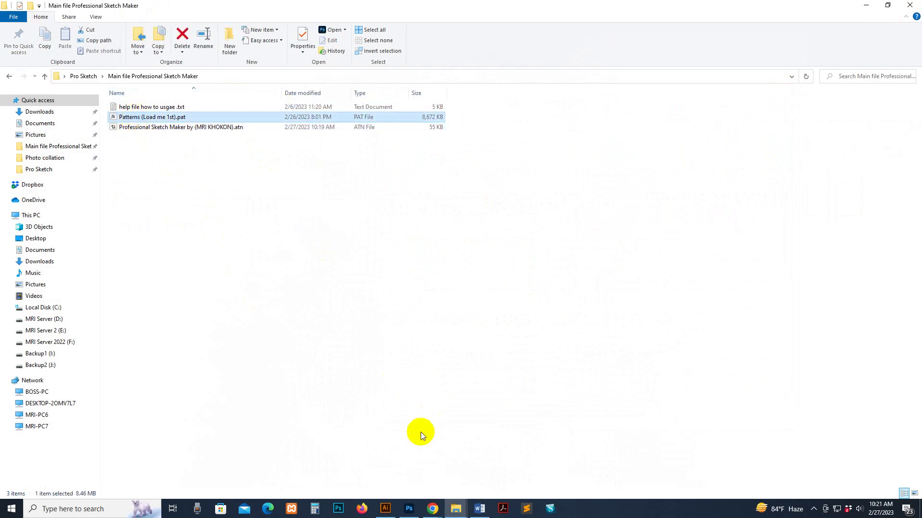
- Switch to Photoshop and import Patterns (Load me 1st).pat from the Main file Professional Sketch Maker folder into the pattern library
click(409, 509)
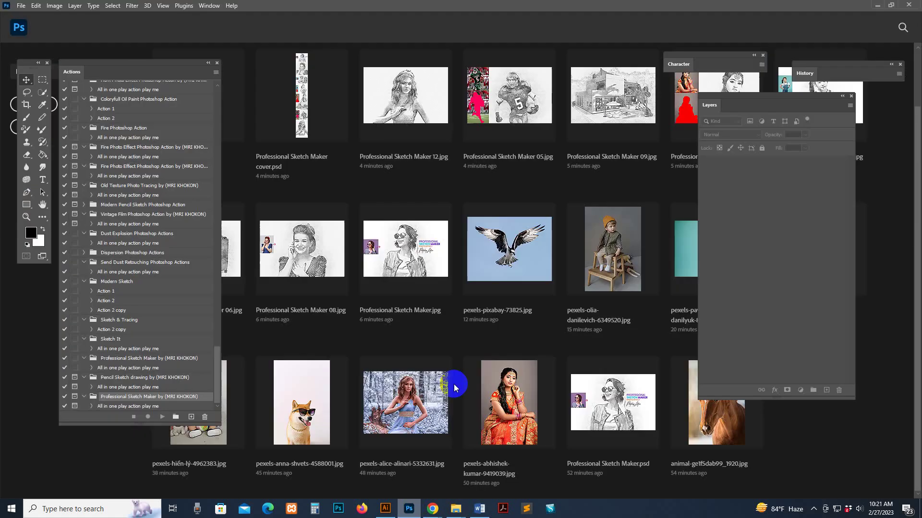
click(200, 6)
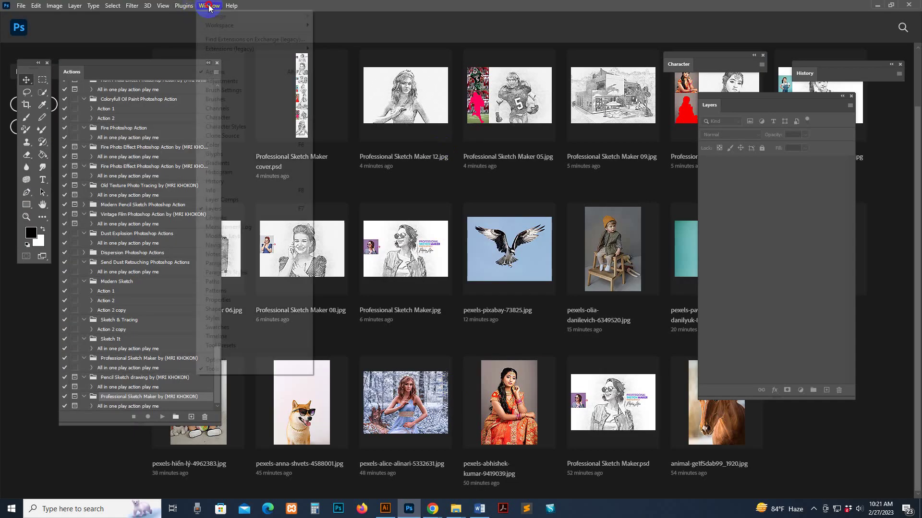
click(215, 290)
click(396, 73)
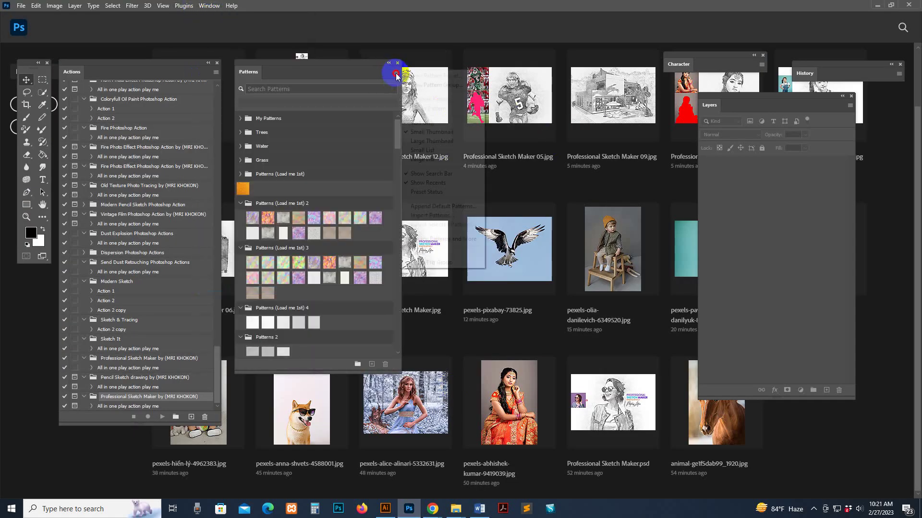
click(430, 215)
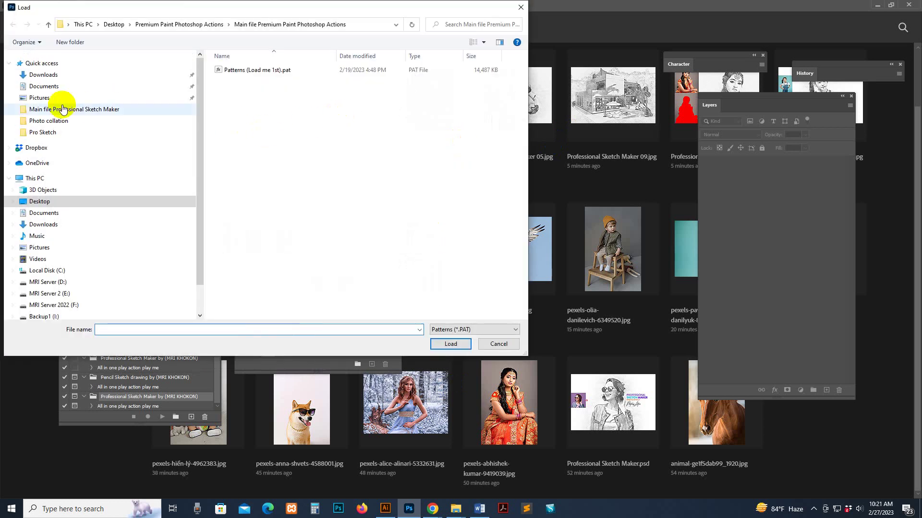
click(91, 109)
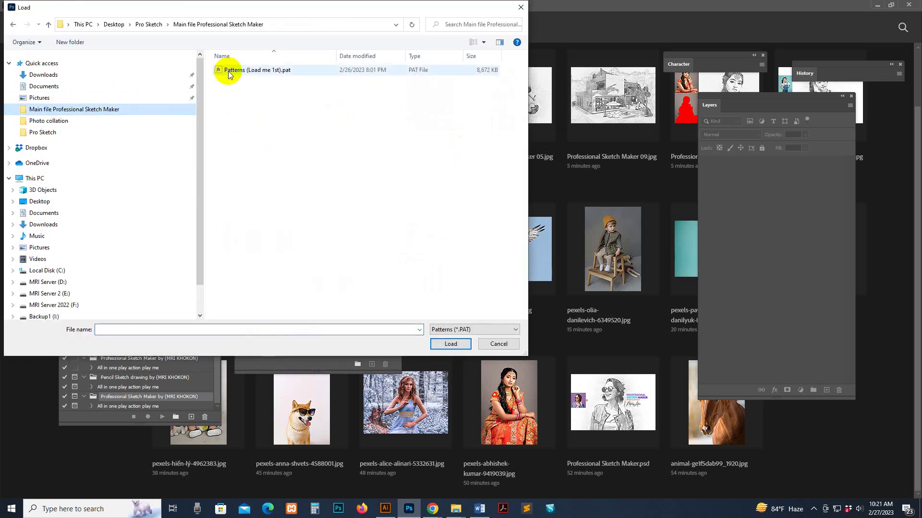
click(251, 73)
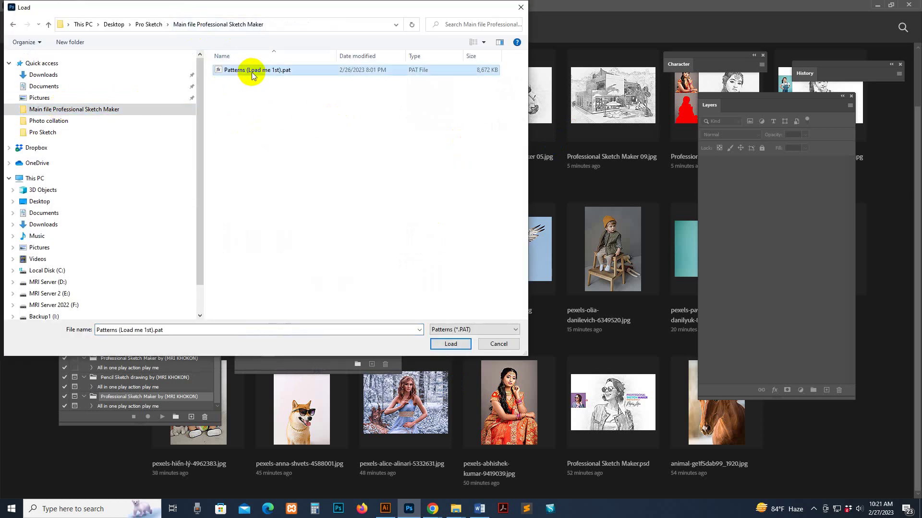
click(452, 344)
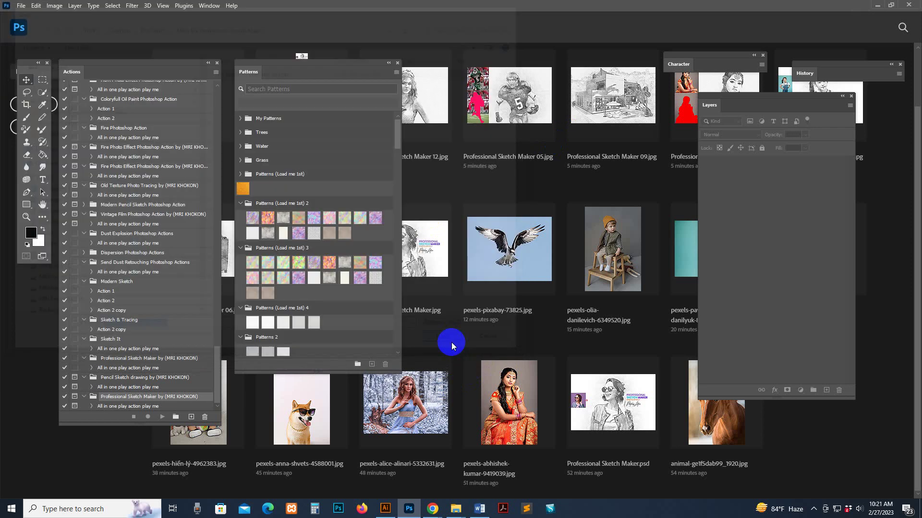
click(397, 63)
- Toggle the Actions panel off and back on, and shift it slightly within the workspace
click(209, 6)
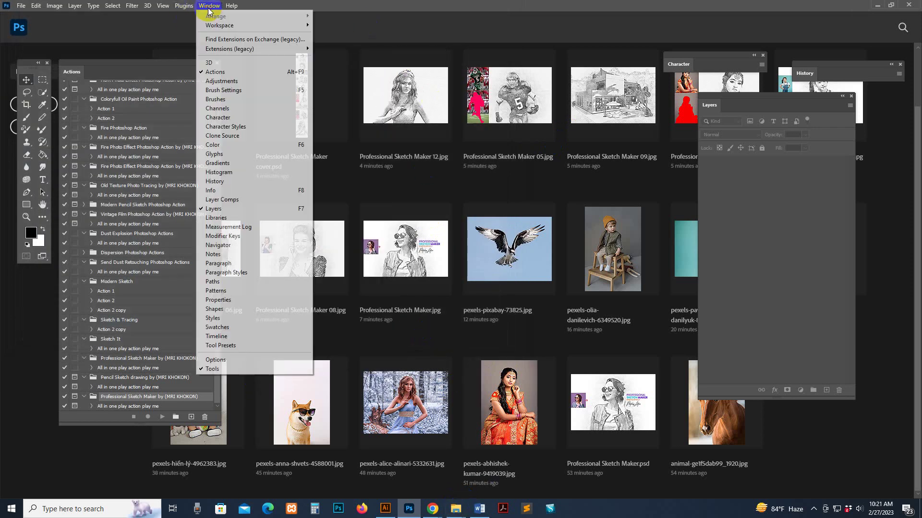
click(215, 71)
click(213, 6)
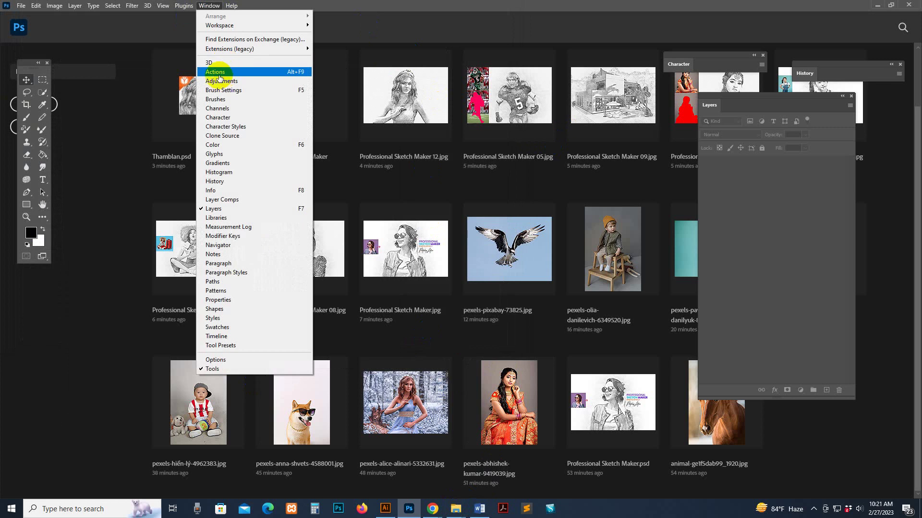
click(215, 71)
mouse_move(71, 65)
mouse_down()
mouse_move(732, 82)
mouse_move(742, 101)
mouse_move(782, 103)
mouse_move(724, 95)
mouse_move(609, 130)
mouse_move(111, 84)
mouse_move(72, 63)
mouse_up()
- Close the Character and History panels, and toggle the Layers panel off and back on
click(759, 54)
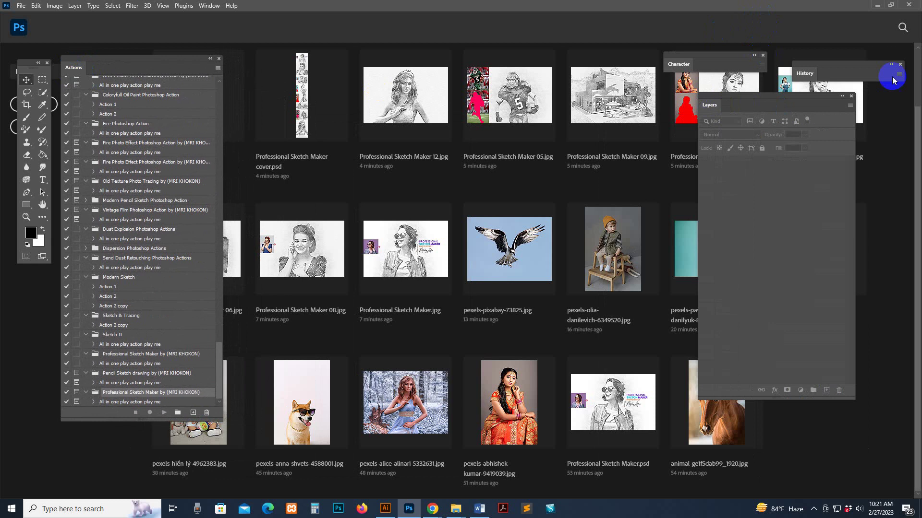
click(900, 64)
click(220, 9)
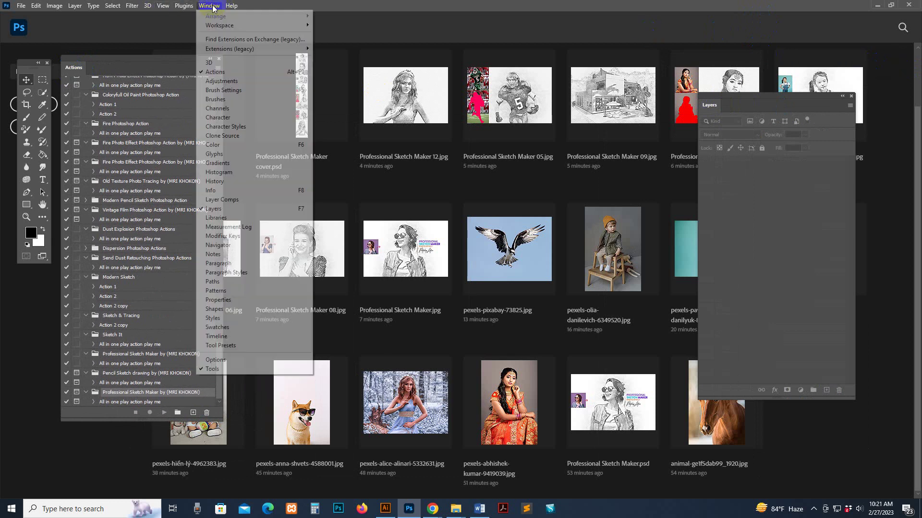
click(214, 209)
click(214, 6)
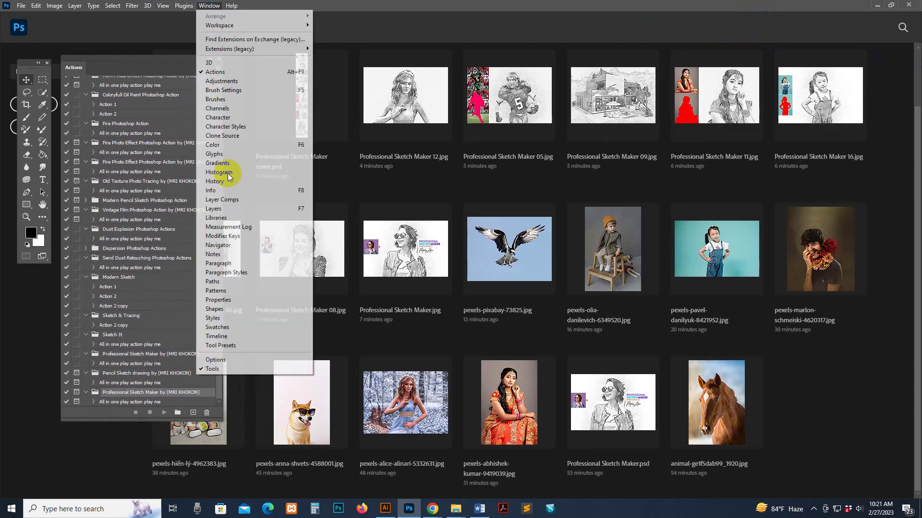
click(216, 208)
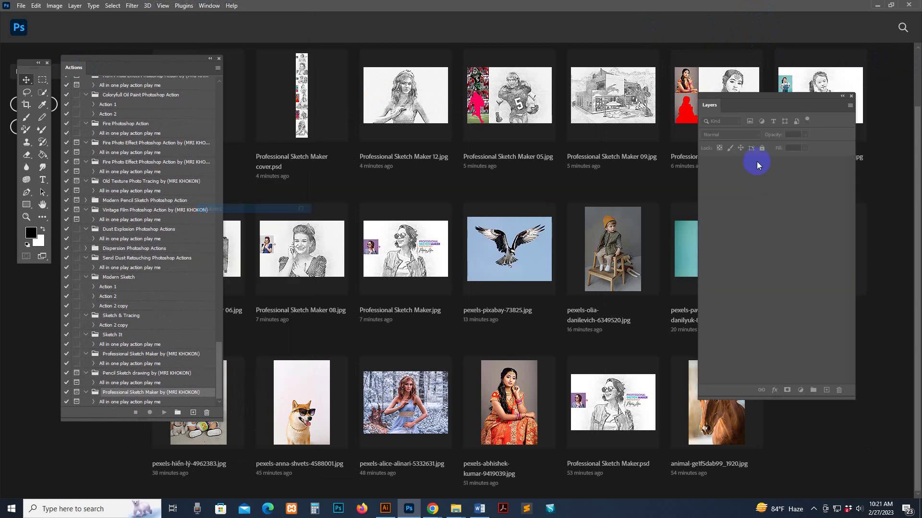
- Load the Professional Sketch Maker .atn file from the Main file Professional Sketch Maker folder and select its "All in one play action play me" action
click(218, 68)
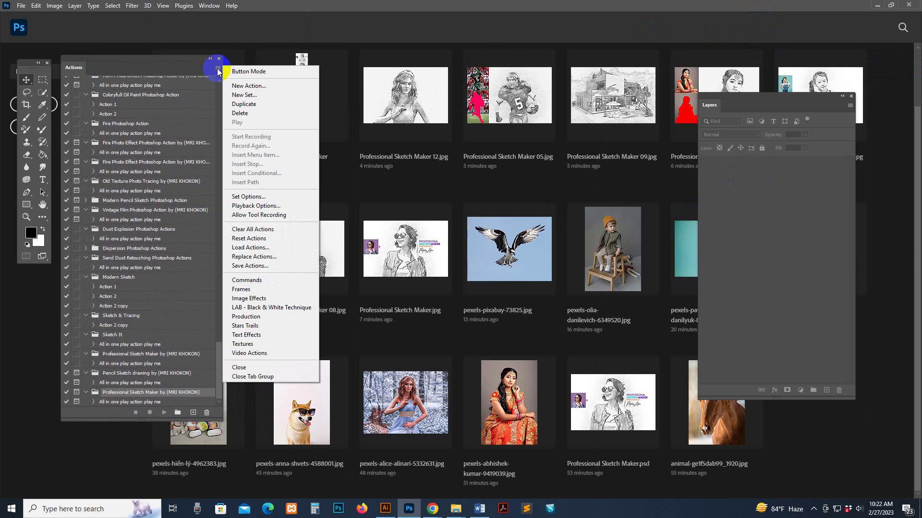
click(218, 70)
click(216, 68)
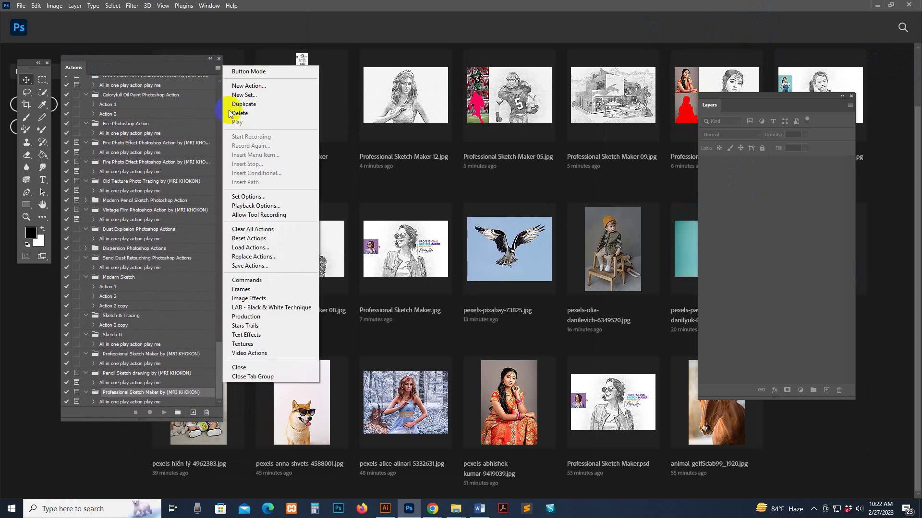
click(251, 248)
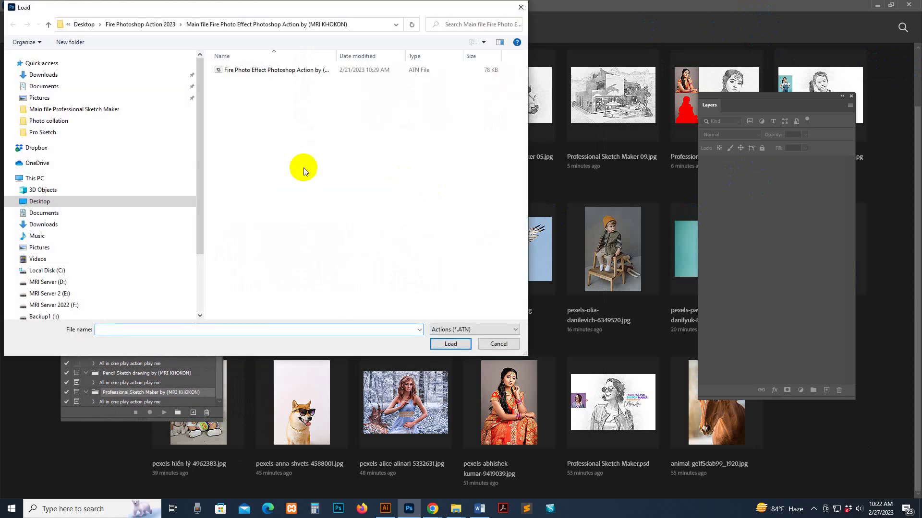
click(61, 109)
click(282, 70)
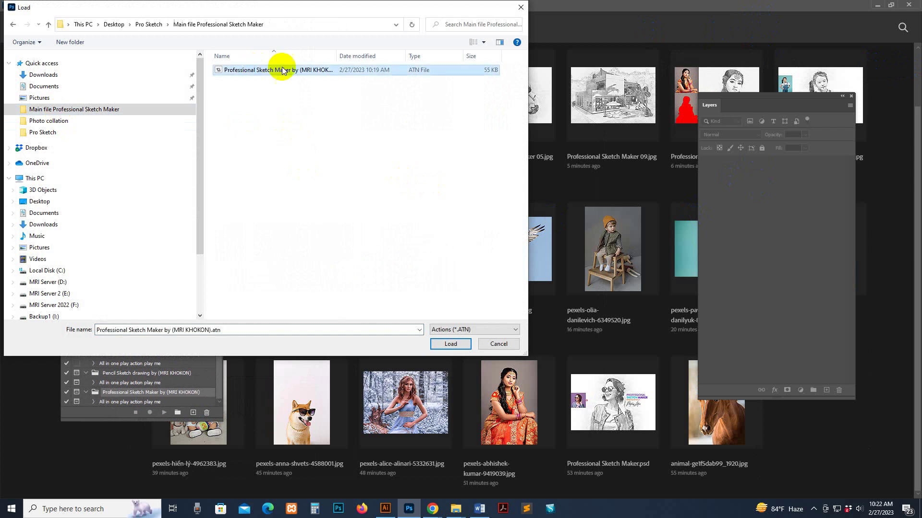
drag(337, 56, 399, 56)
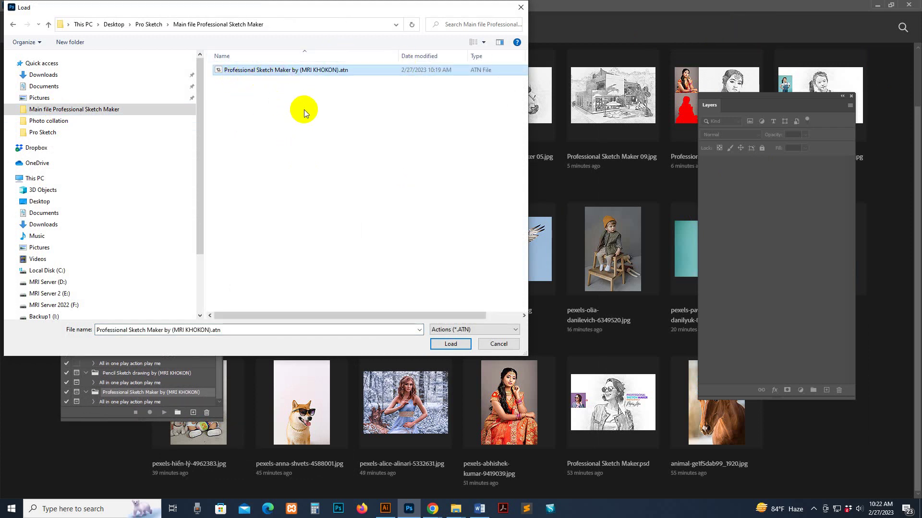
click(450, 344)
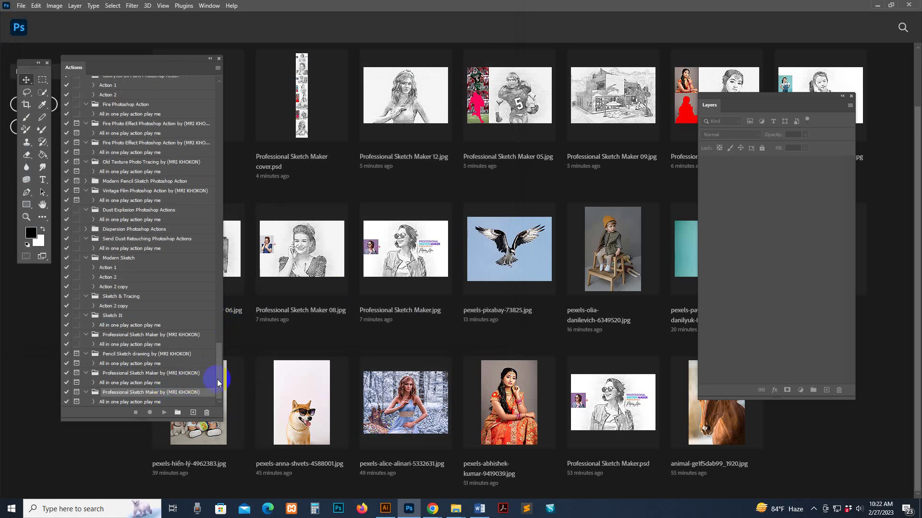
drag(218, 382, 222, 406)
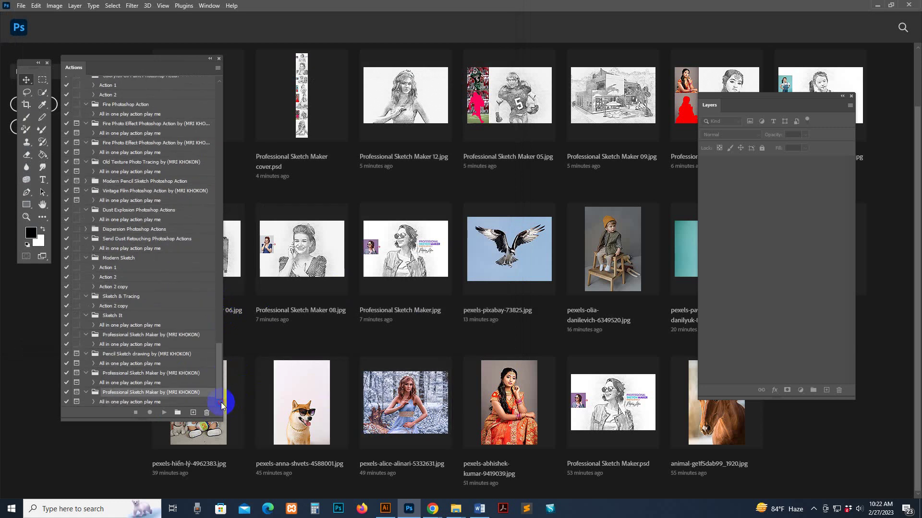
click(162, 404)
- Open the portrait photo of the young woman in sunglasses from the Pro Sketch folder in Photoshop
click(455, 509)
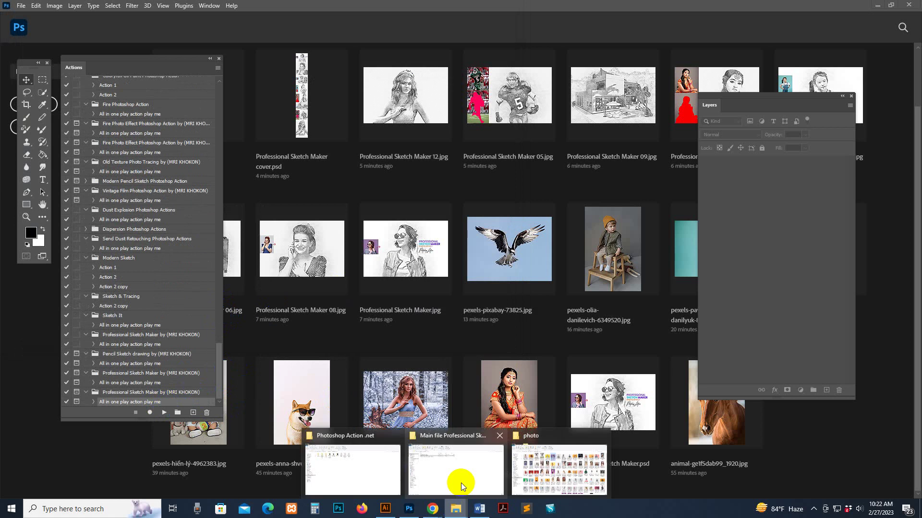
click(461, 483)
key(alt+Up)
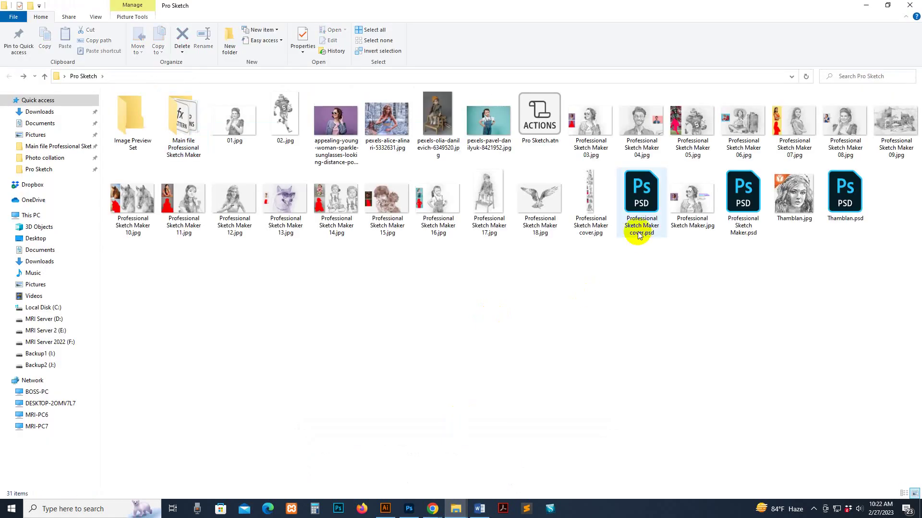
click(409, 508)
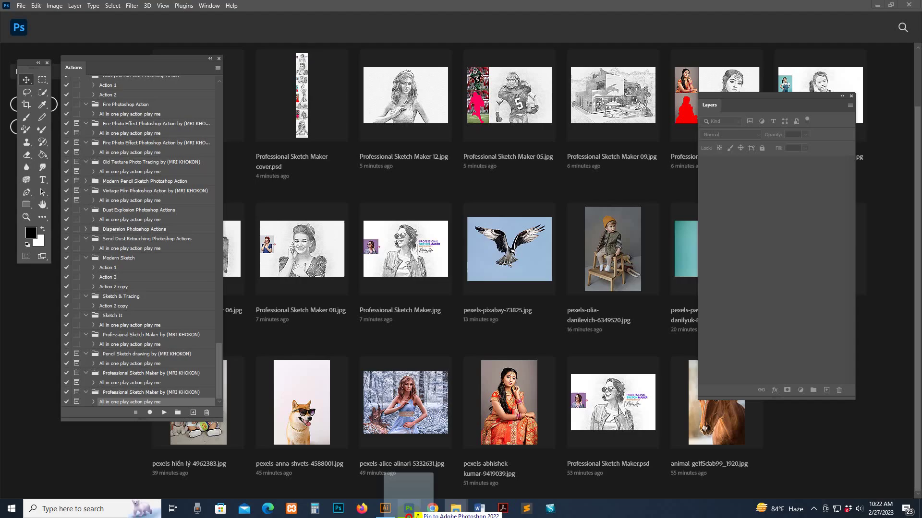
drag(408, 510, 409, 35)
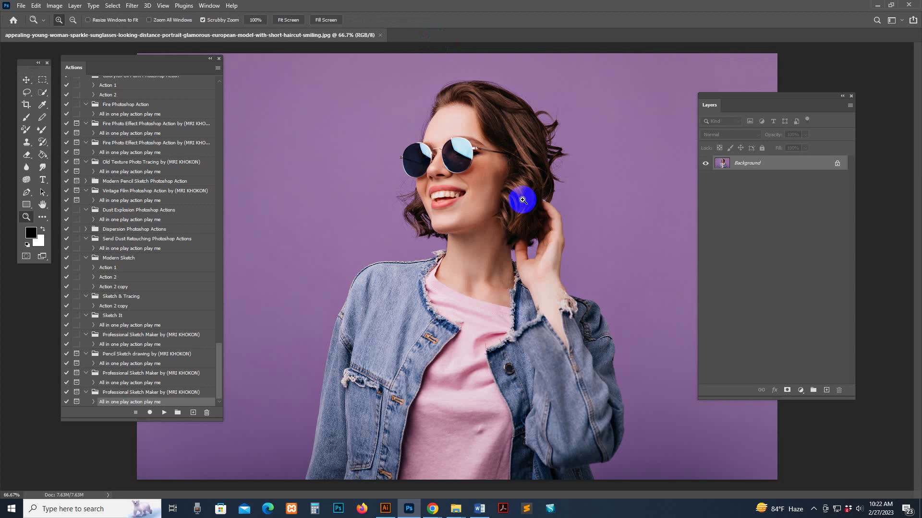
alt+click(521, 148)
click(269, 138)
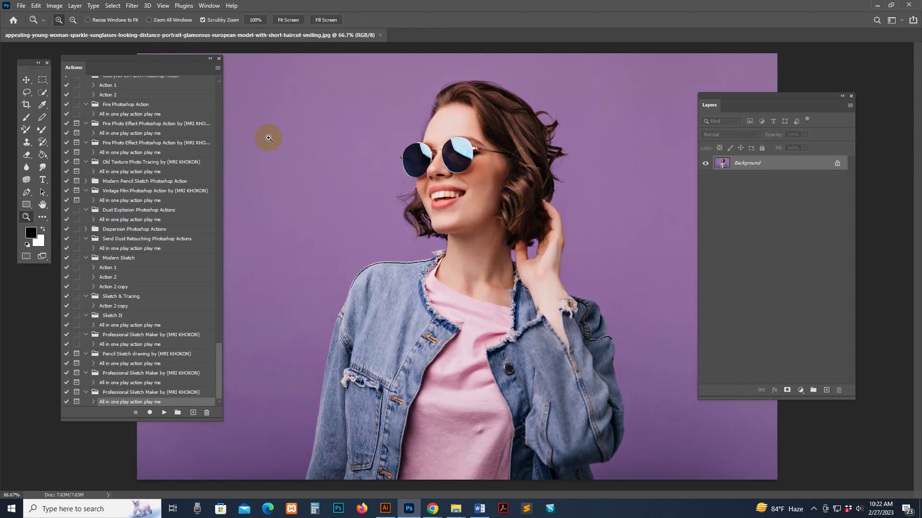
- Check the photo's pixel dimensions and resolution in Image Size, and leave the dialog without changing anything
click(55, 5)
click(62, 76)
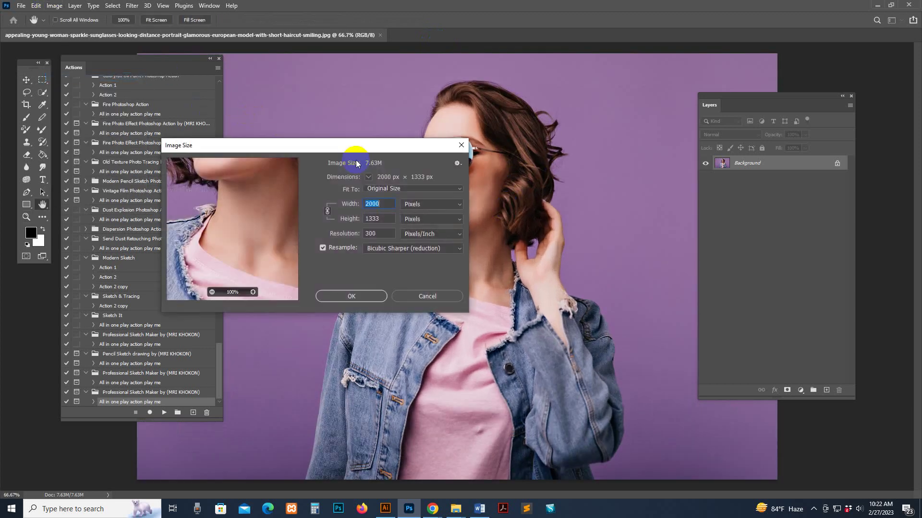
click(426, 295)
key(z)
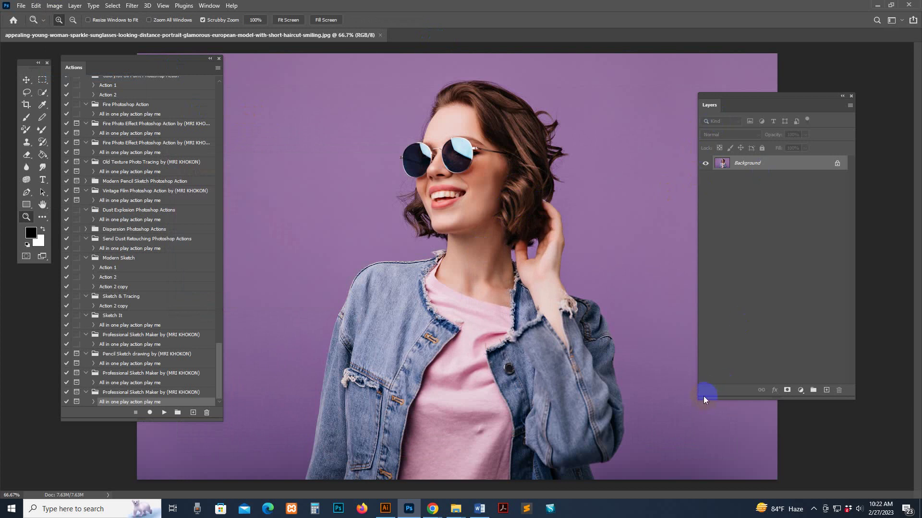
- Shrink the Layers panel and set the image's color mode to RGB Color
drag(708, 396, 734, 388)
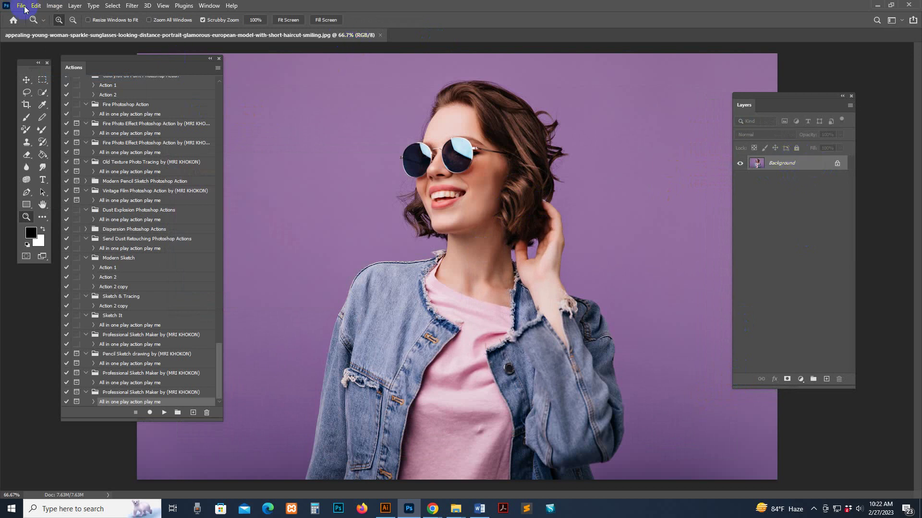
click(54, 5)
mouse_move(76, 18)
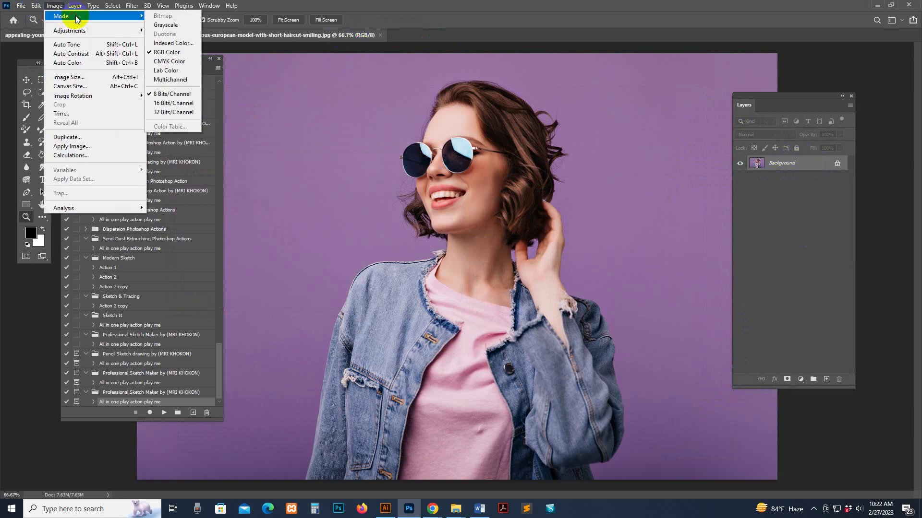
click(168, 53)
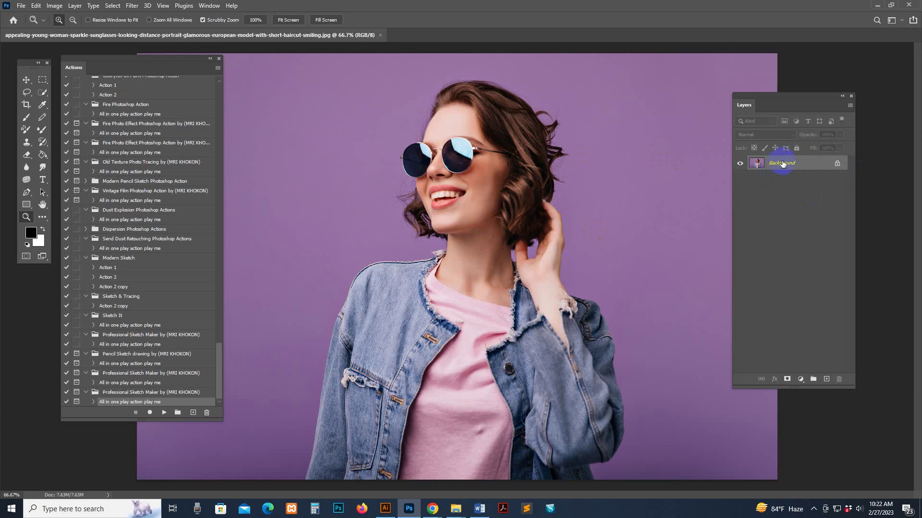
- Convert the Background into a regular layer, and flatten the image to return it to a locked Background
double_click(812, 166)
click(539, 150)
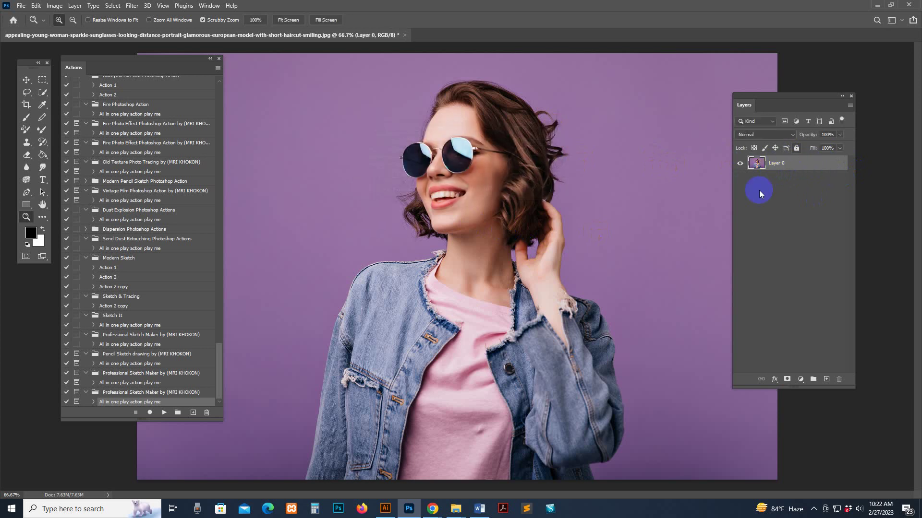
right_click(801, 165)
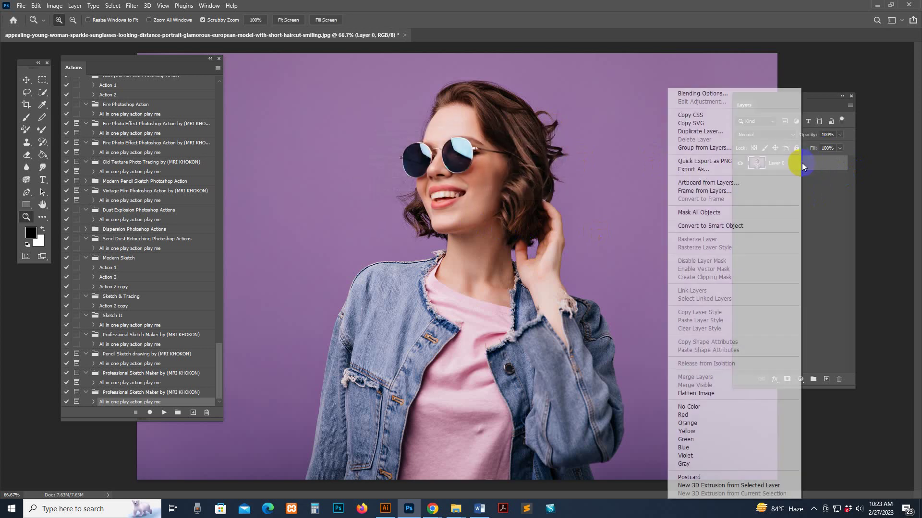
click(697, 394)
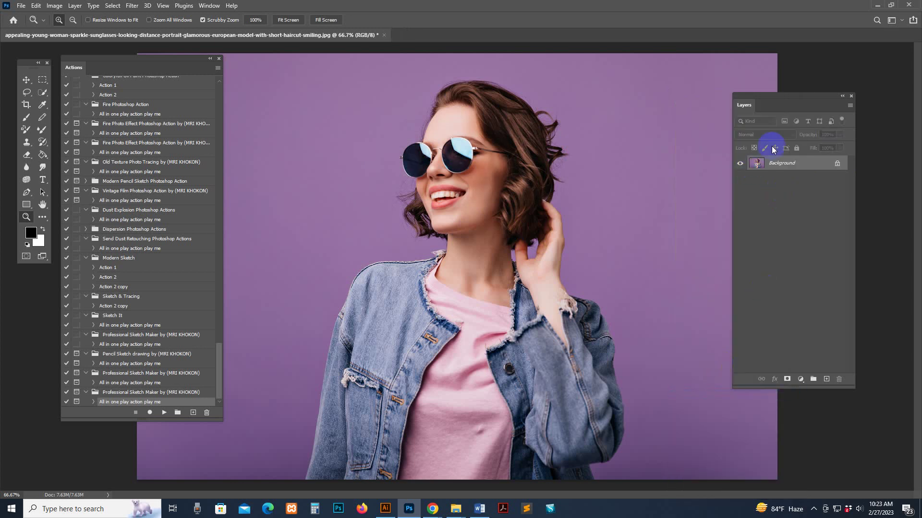
- Select the woman with the Quick Selection Tool's Select Subject, and touch up the selection around her hair and shoulder
click(44, 92)
click(84, 103)
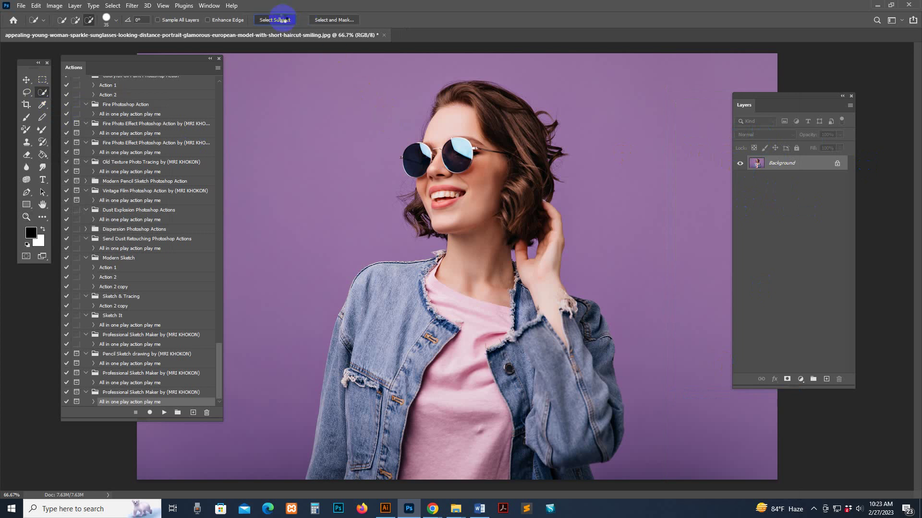
click(281, 19)
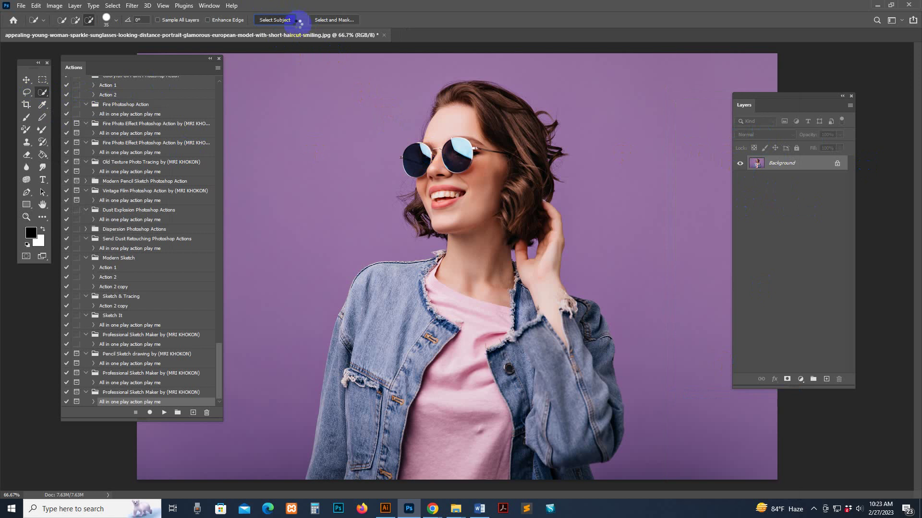
click(275, 19)
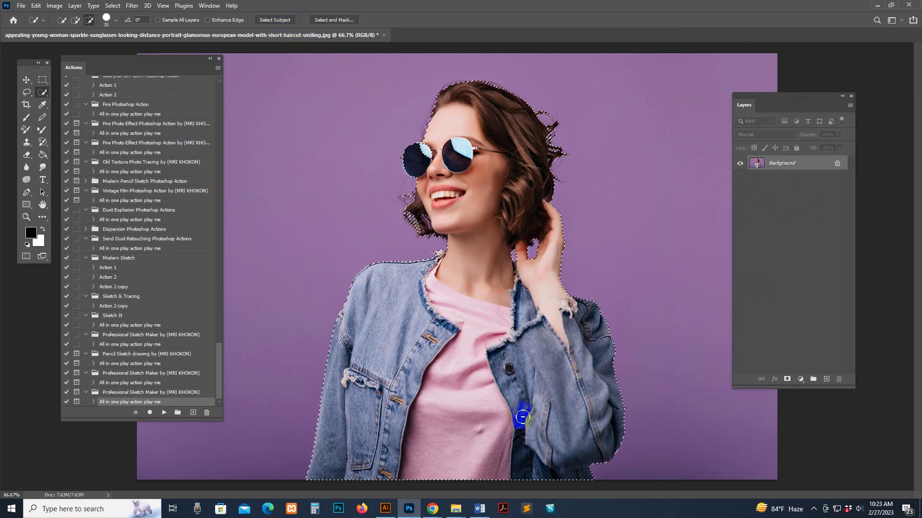
click(551, 121)
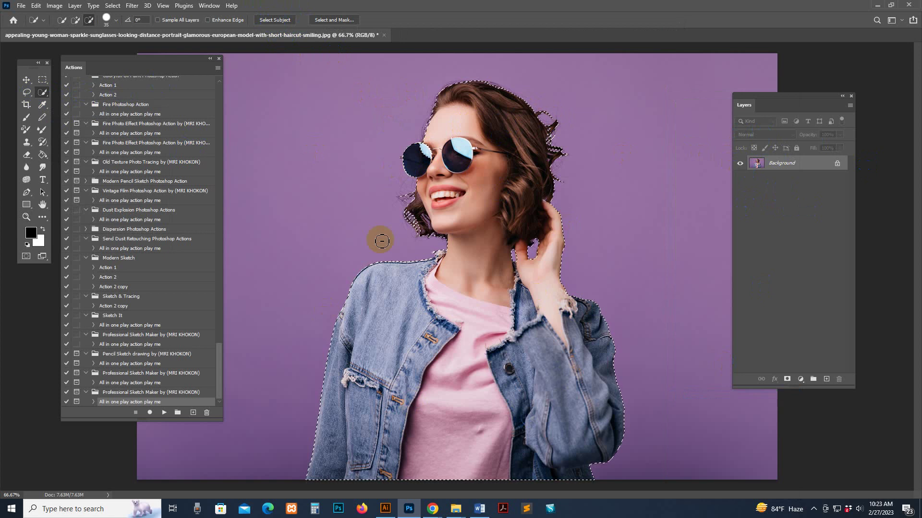
alt+click(596, 307)
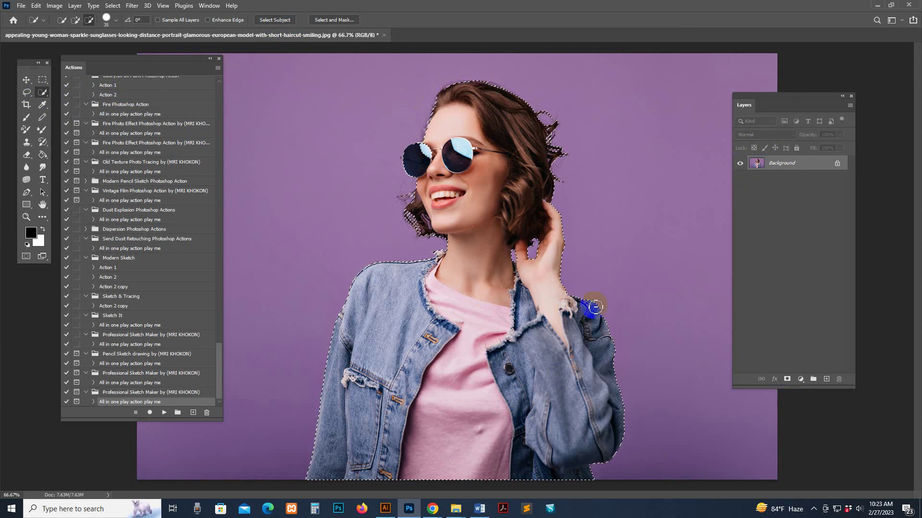
- Add a new layer above the Background and name it brush
click(825, 379)
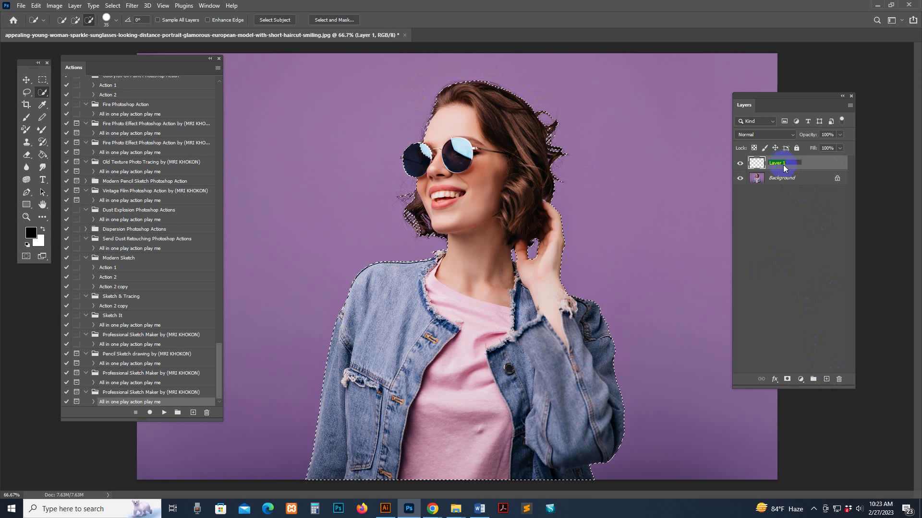
text(sh)
click(819, 167)
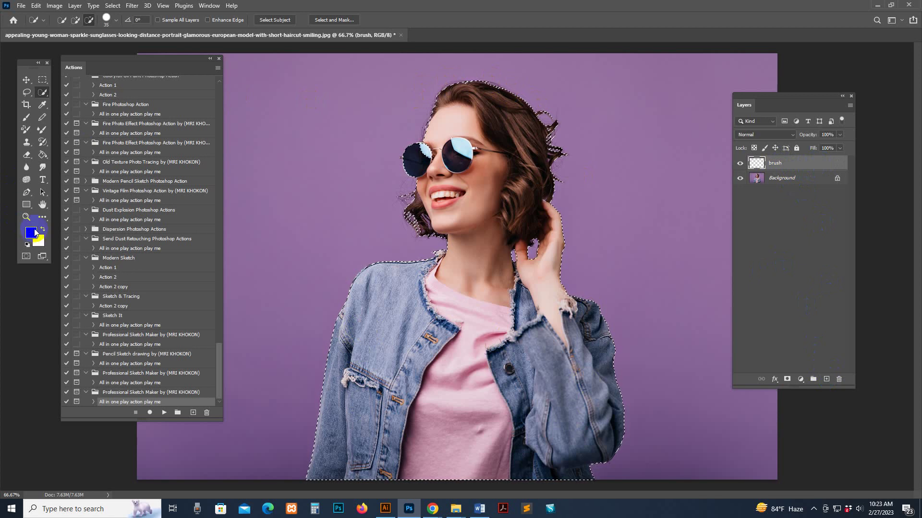
- Choose the Paint Bucket Tool and set the foreground color to pure red, ff0000
click(43, 155)
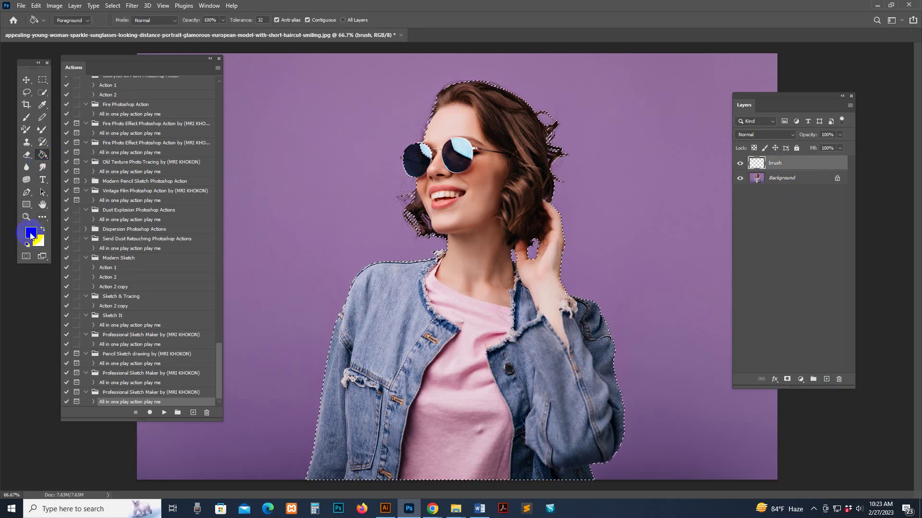
click(31, 233)
click(725, 328)
click(745, 305)
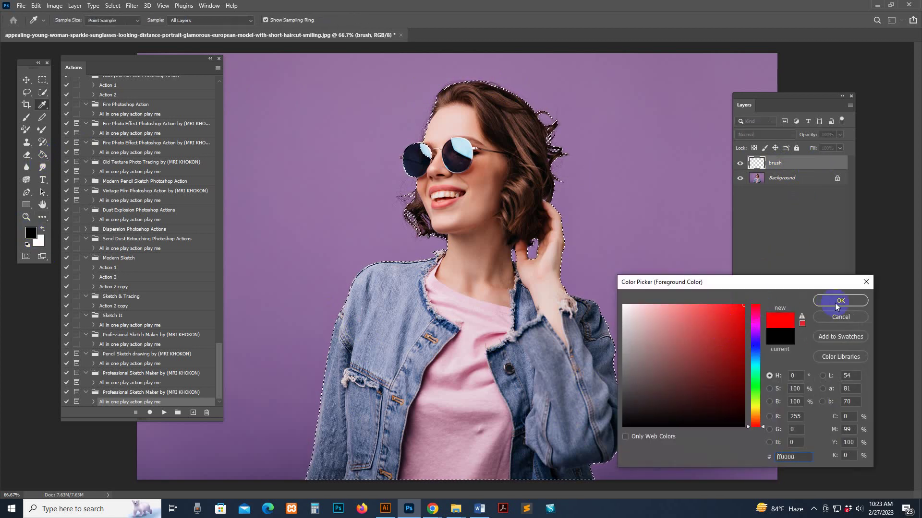
click(841, 301)
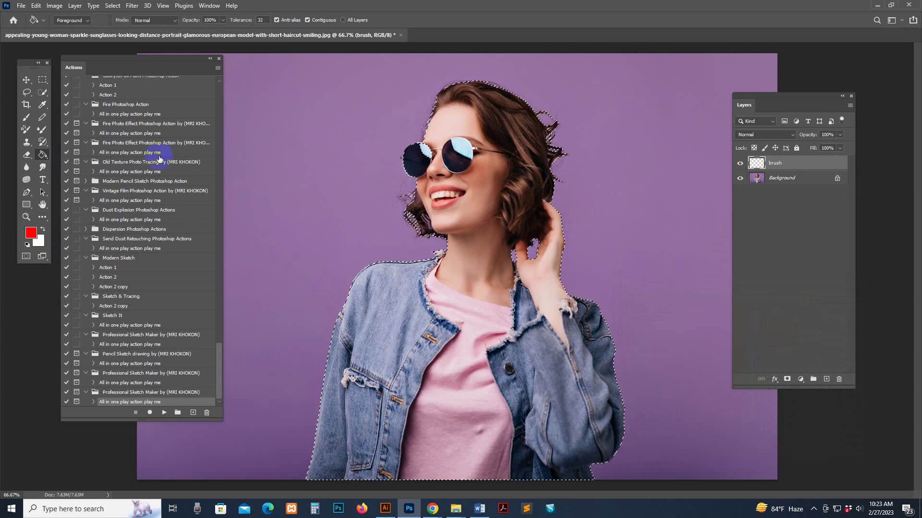
drag(43, 155, 80, 167)
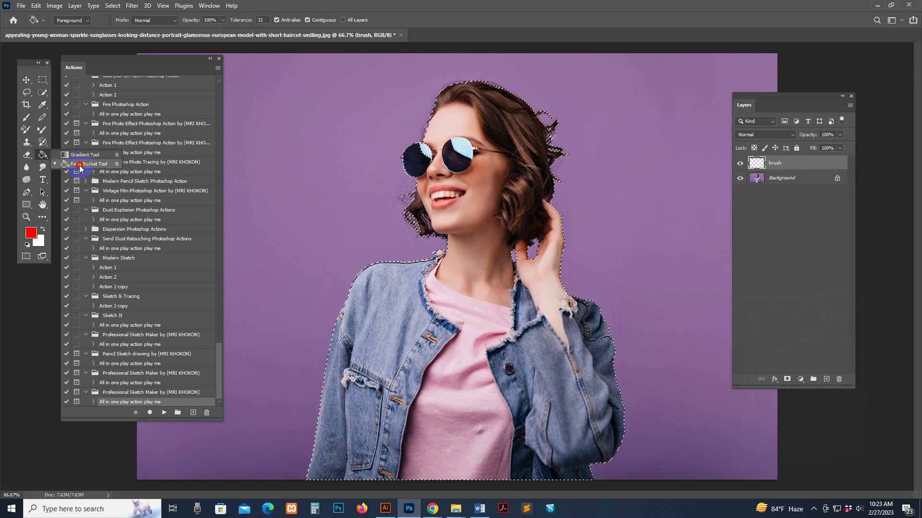
click(31, 233)
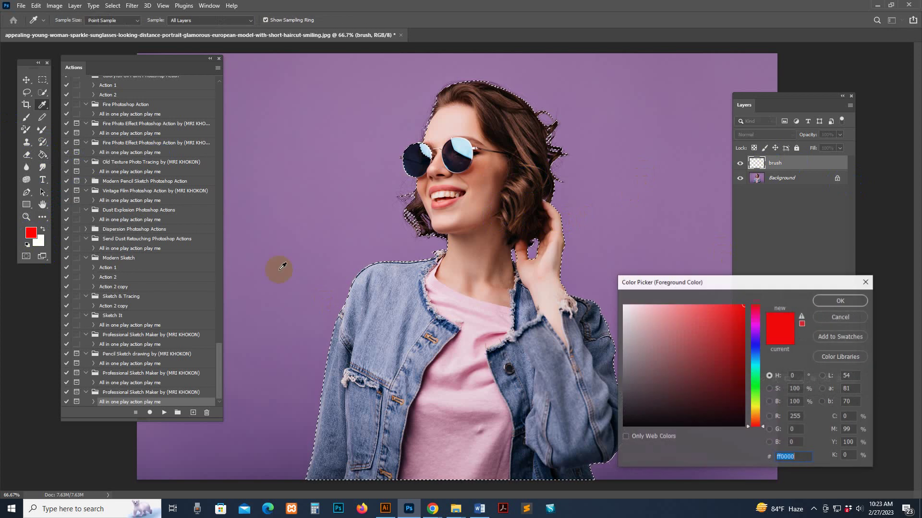
click(841, 301)
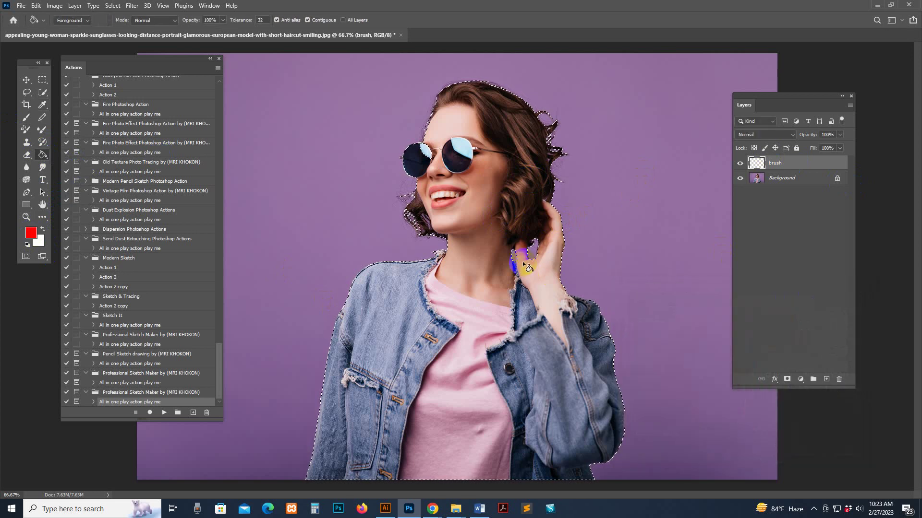
- Fill the selected woman with red on the brush layer and toggle the layer's visibility to check the coverage
click(548, 197)
click(740, 165)
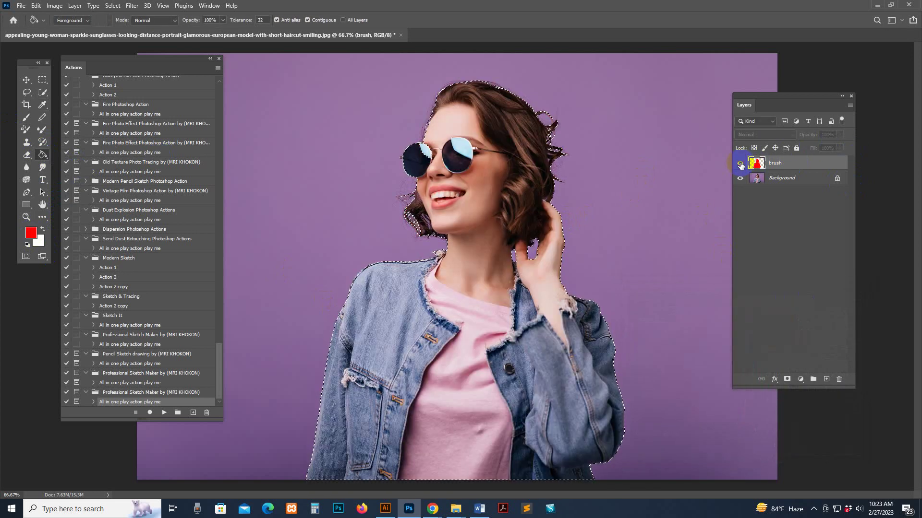
click(740, 165)
click(740, 165)
click(741, 164)
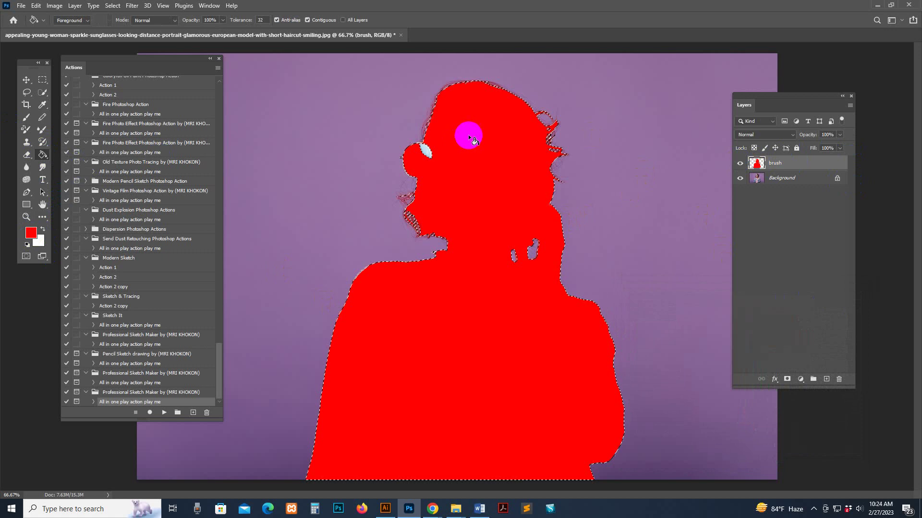
- Inspect the edges of the red fill up close, switch to the Move Tool and deselect the woman
key(ctrl+plus)
key(ctrl+plus)
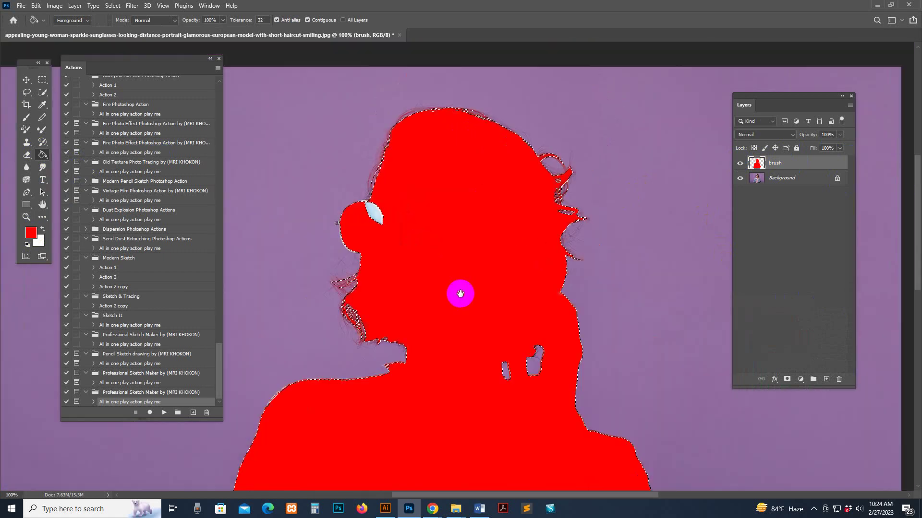
click(26, 80)
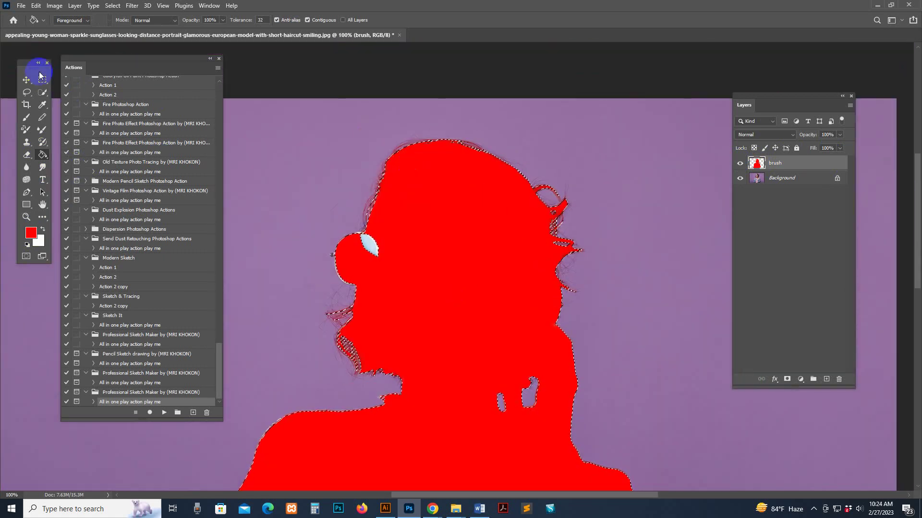
click(114, 7)
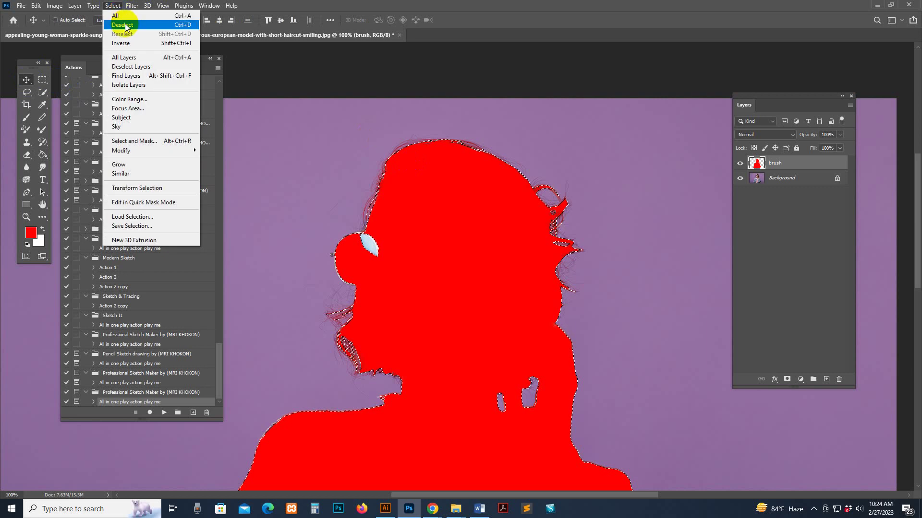
click(125, 26)
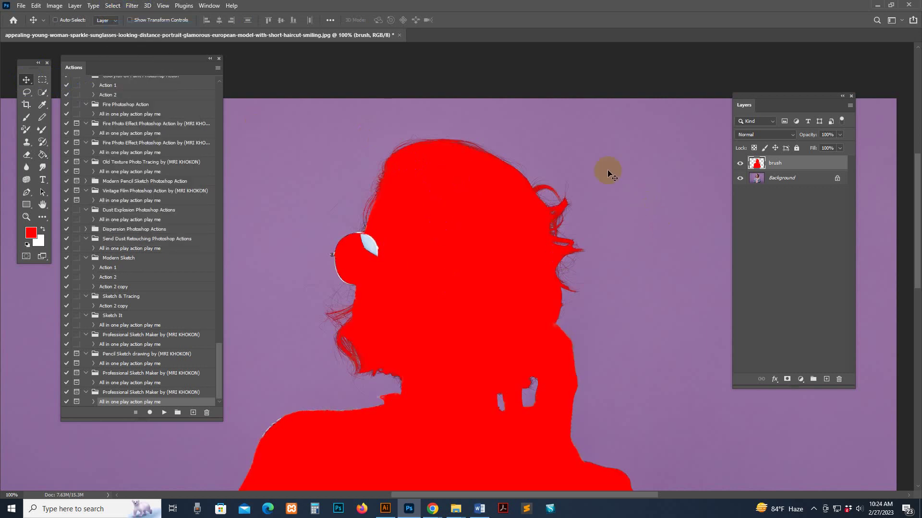
- Paint red over the uncovered sunglasses with a size 30 brush, and compare the brush layer with the photo
click(26, 117)
mouse_move(405, 249)
mouse_down()
mouse_move(361, 247)
mouse_move(368, 239)
mouse_move(339, 254)
mouse_move(351, 273)
mouse_move(376, 245)
mouse_up()
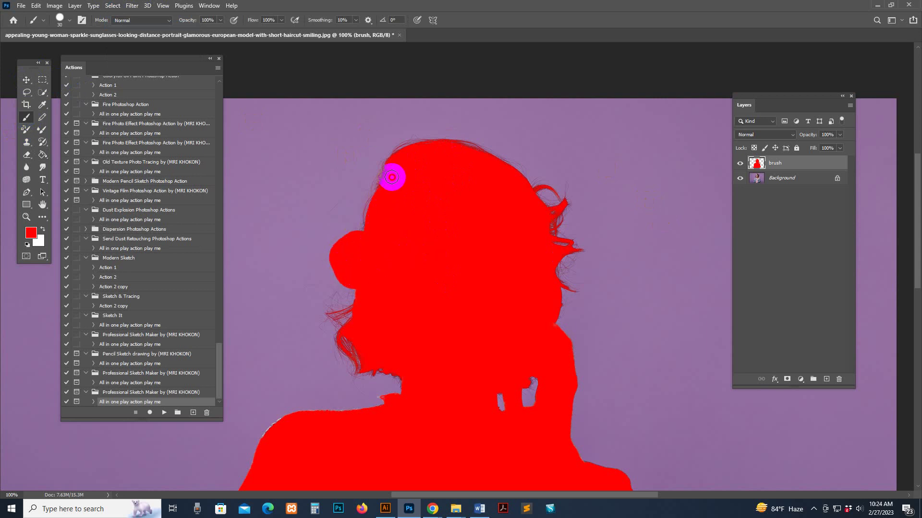
click(368, 237)
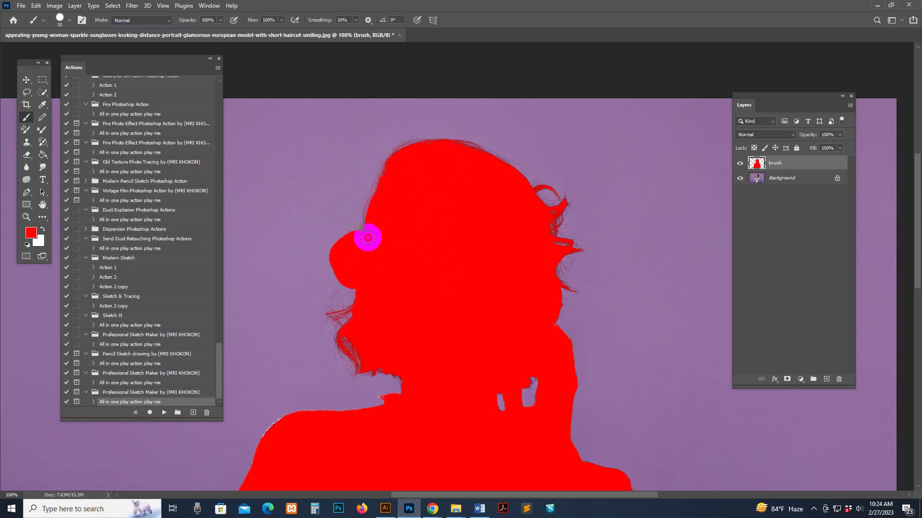
click(740, 164)
click(739, 164)
- Paint red over the remaining gaps in the hair, beside the neck and along the shoulder on the brush layer
scroll(504, 323, down, 5)
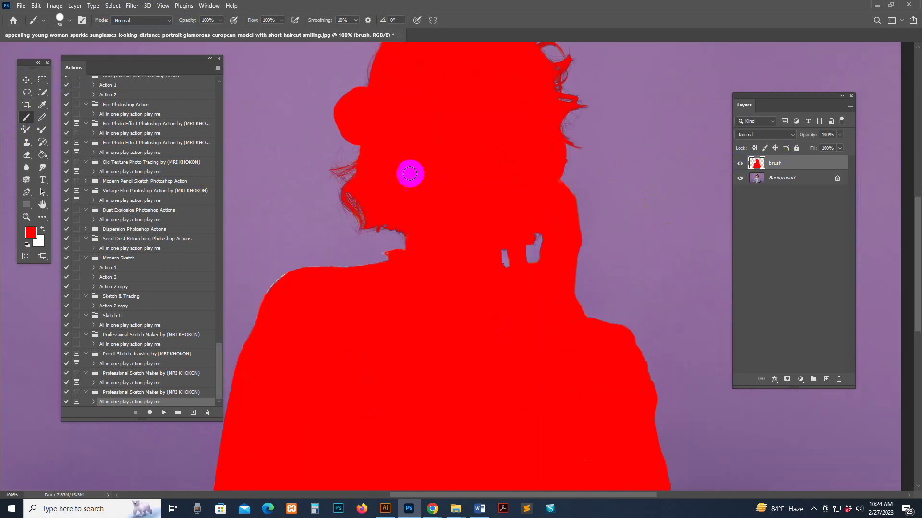
click(354, 200)
mouse_move(355, 200)
mouse_down()
mouse_move(360, 161)
mouse_move(366, 208)
mouse_up()
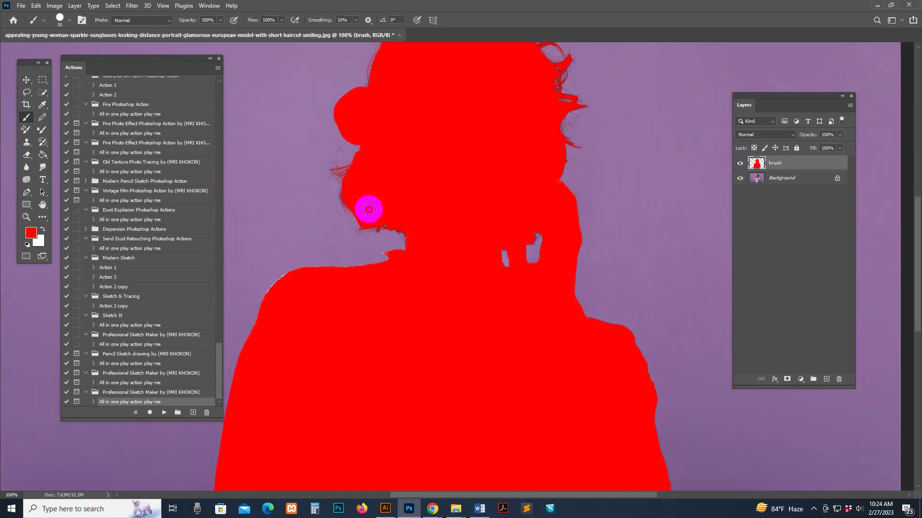
mouse_move(271, 298)
mouse_down()
mouse_move(318, 273)
mouse_move(392, 259)
mouse_up()
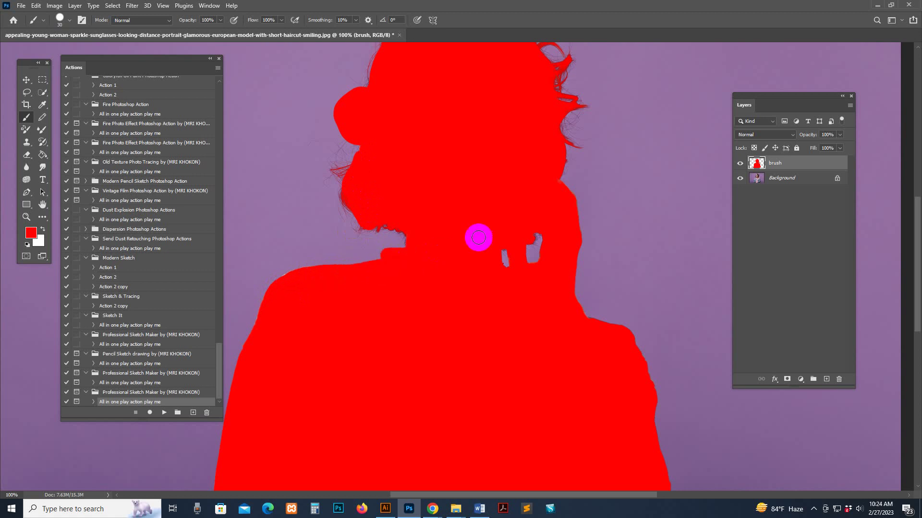
scroll(548, 240, up, 3)
mouse_move(553, 172)
mouse_down()
mouse_move(498, 118)
mouse_move(457, 99)
mouse_move(480, 103)
mouse_move(541, 150)
mouse_up()
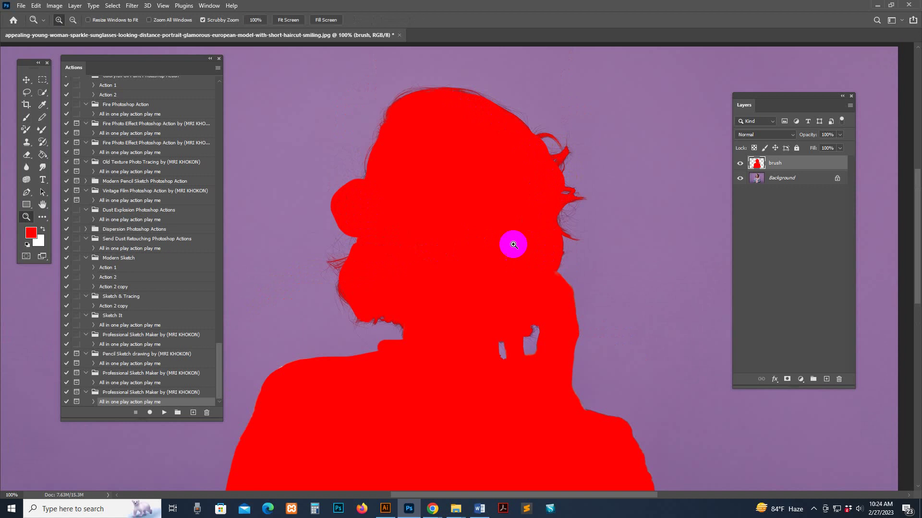
scroll(510, 243, down, 3)
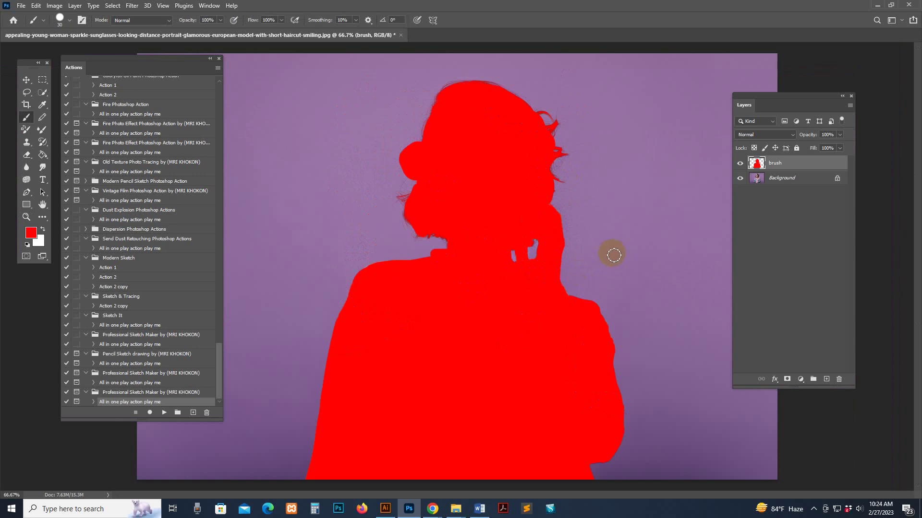
- Run the Professional Sketch Maker action "All in one play action play me" with the Move Tool active, and dismiss its closing message
click(27, 79)
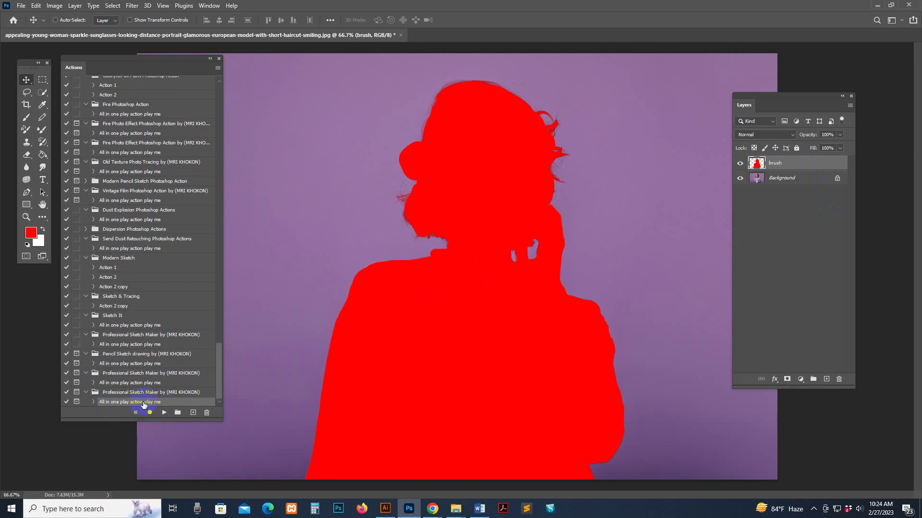
click(164, 413)
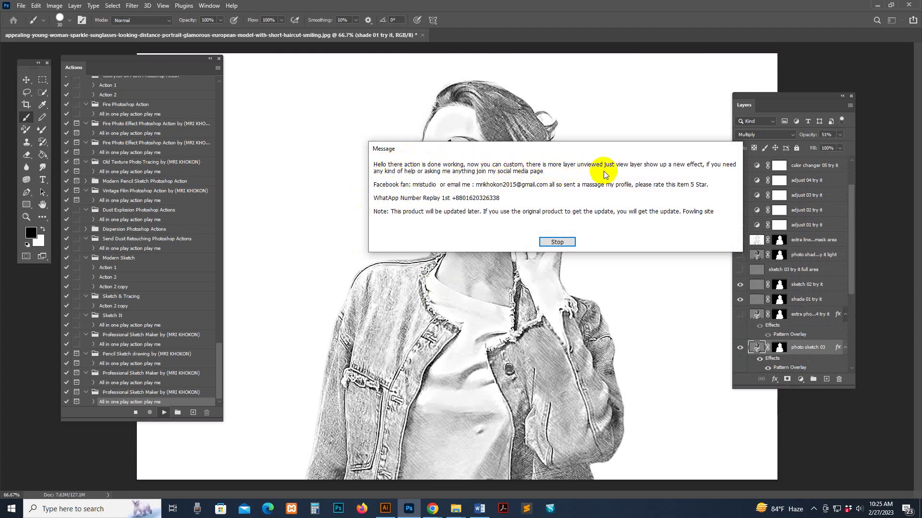
click(564, 243)
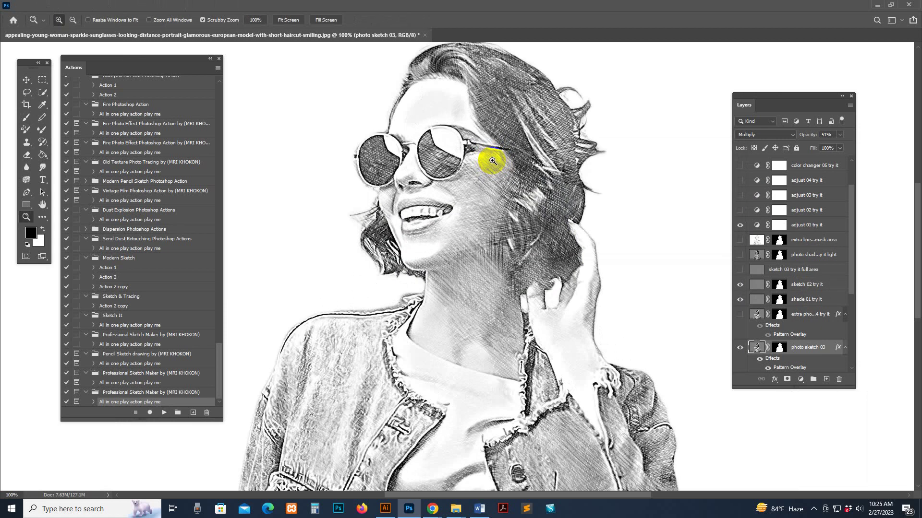
- Enlarge the Layers panel to show the full layer names, and examine the sketch of the woman at 100%
click(492, 161)
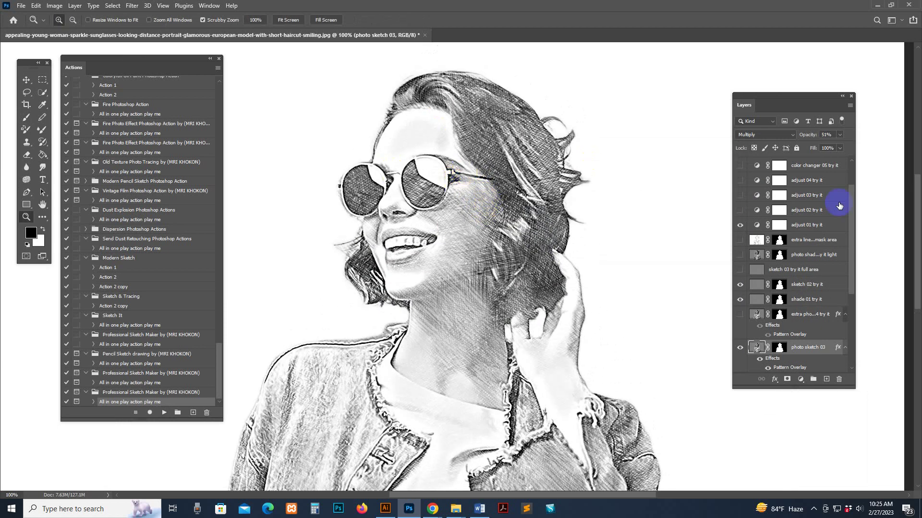
drag(733, 387, 707, 432)
drag(629, 250, 633, 181)
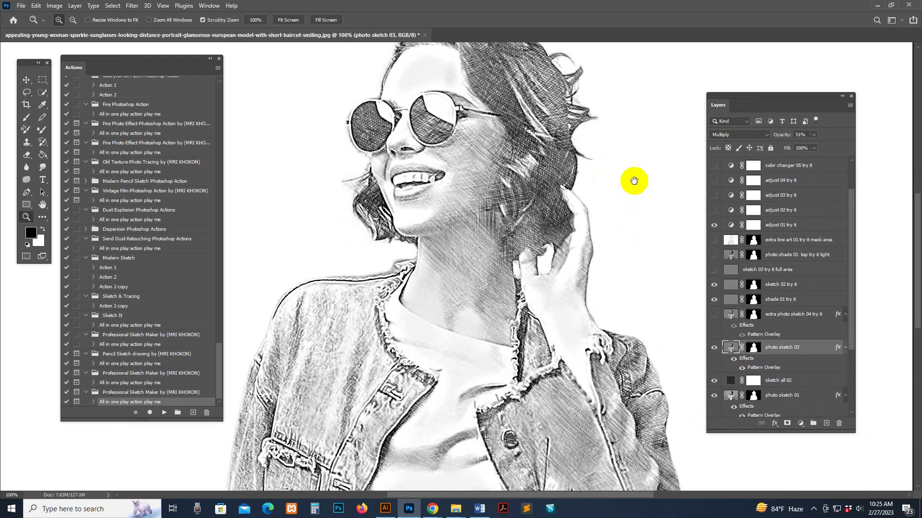
mouse_move(564, 321)
mouse_down()
mouse_move(599, 192)
mouse_move(608, 318)
mouse_move(586, 325)
mouse_up()
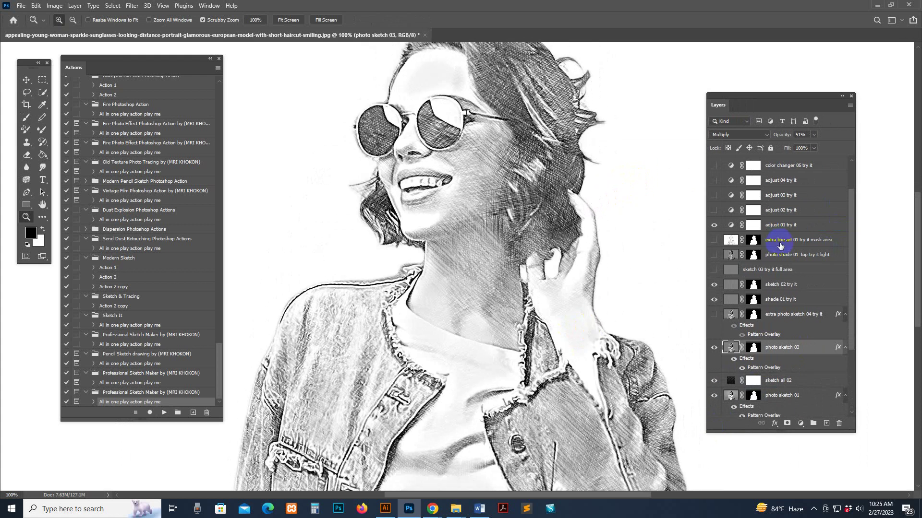
- Compare the sketch with and without the "sketch 02 try it" layer, and leave that layer hidden
scroll(768, 269, up, 1)
click(787, 327)
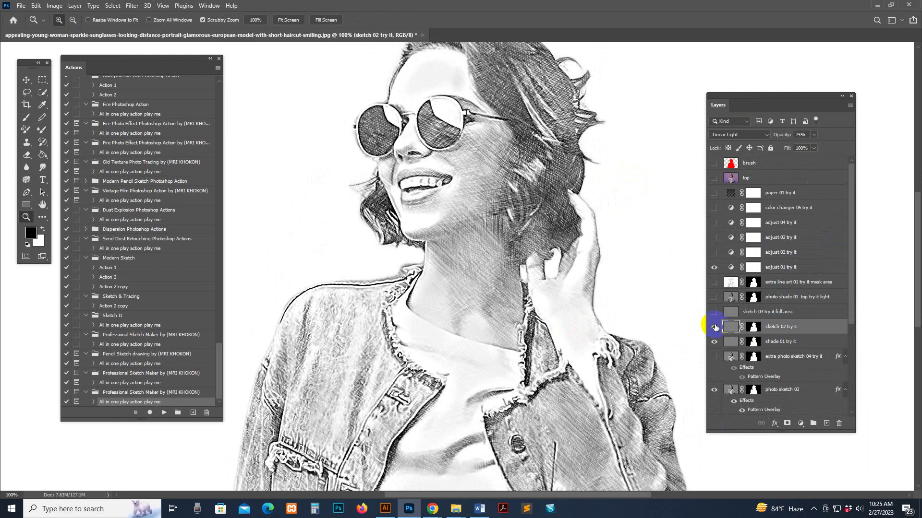
click(714, 326)
click(714, 327)
click(714, 327)
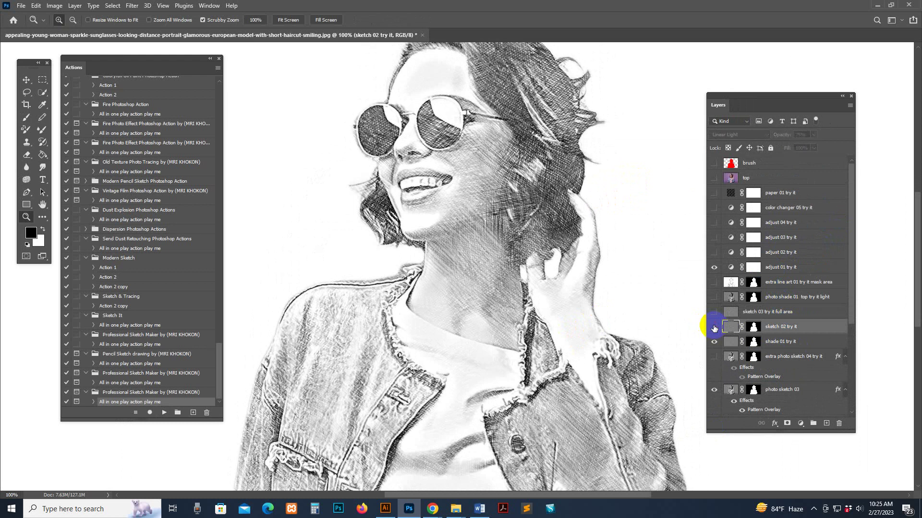
- Hide and show the "shade 01 try it" layer to compare its shading effect
click(732, 342)
click(714, 342)
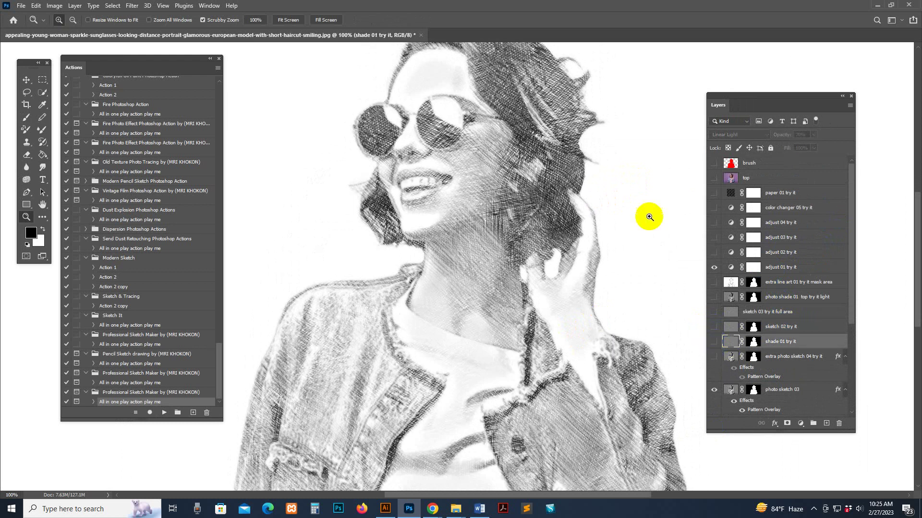
click(714, 341)
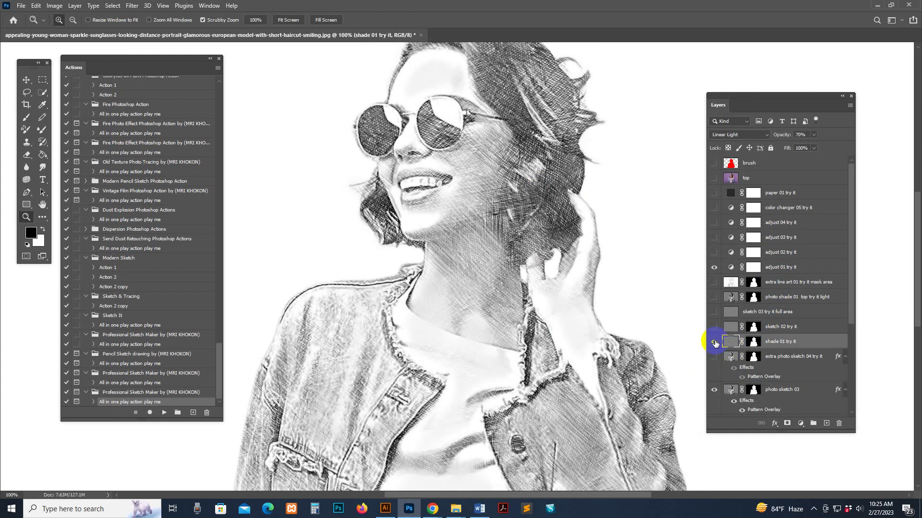
- Preview the "sketch 03 try it full area" layer by toggling its visibility, and leave it hidden
click(731, 312)
click(714, 312)
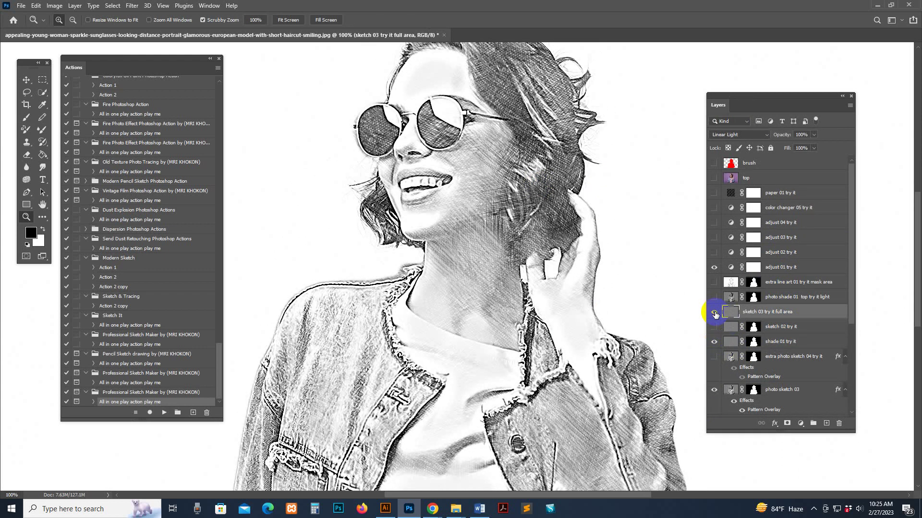
click(714, 312)
click(714, 313)
click(713, 312)
- Turn on the "photo shade 01 top try it light" layer and compare the sketch with and without it
click(725, 297)
click(714, 297)
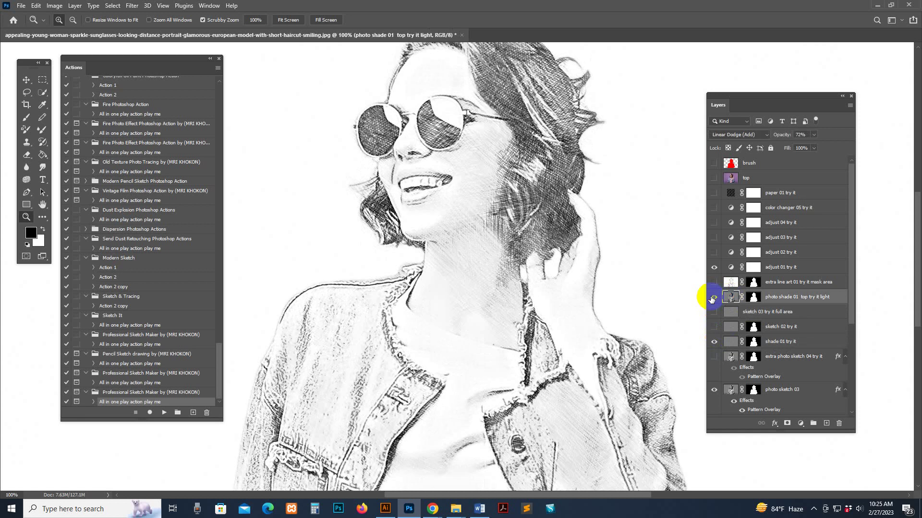
click(729, 298)
click(714, 298)
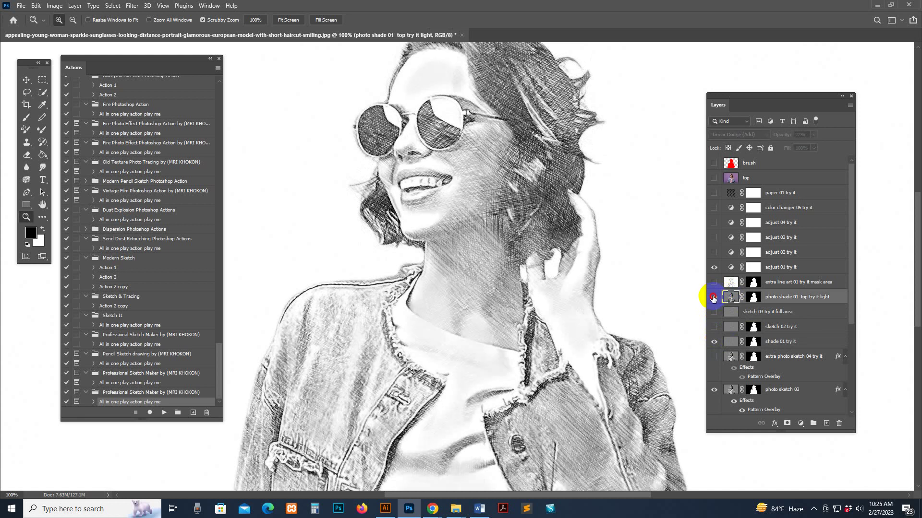
click(713, 298)
click(713, 298)
click(713, 298)
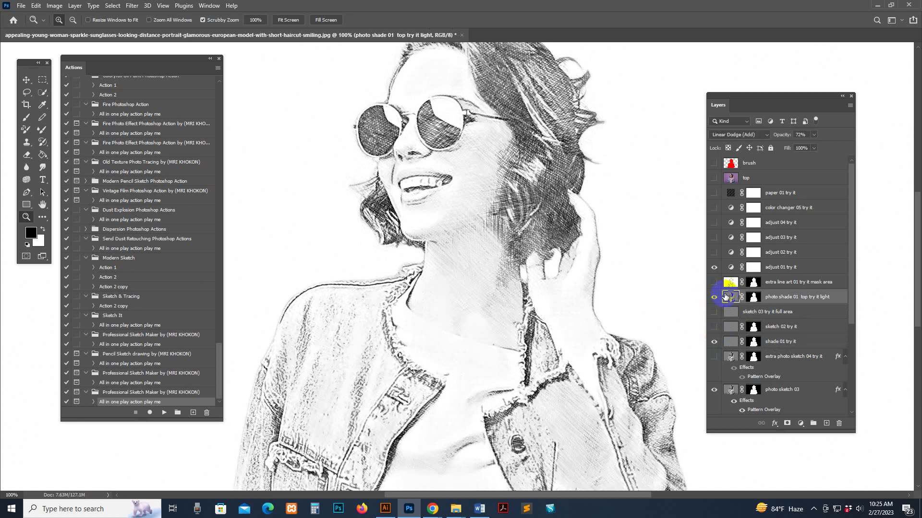
- Set the opacity of the "photo shade 01 top try it light" layer to 34% and toggle its visibility to compare
click(813, 134)
drag(798, 147, 796, 147)
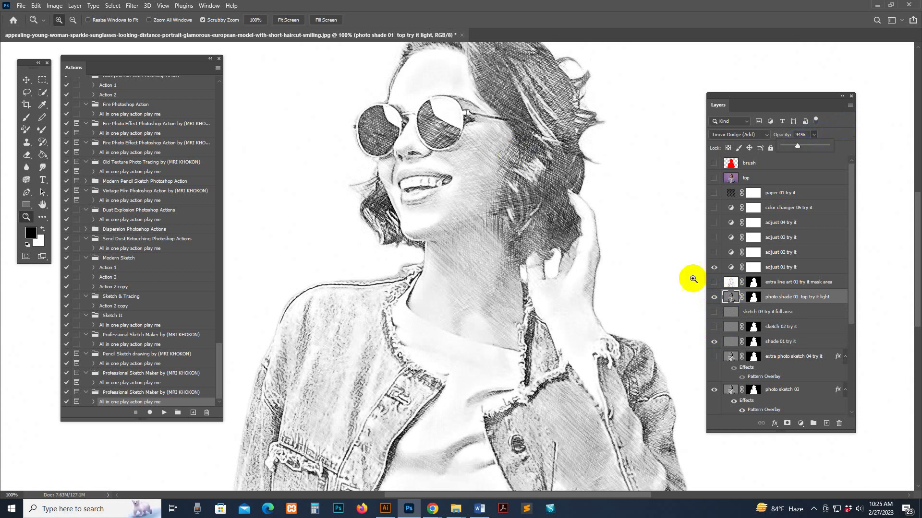
click(713, 298)
click(713, 298)
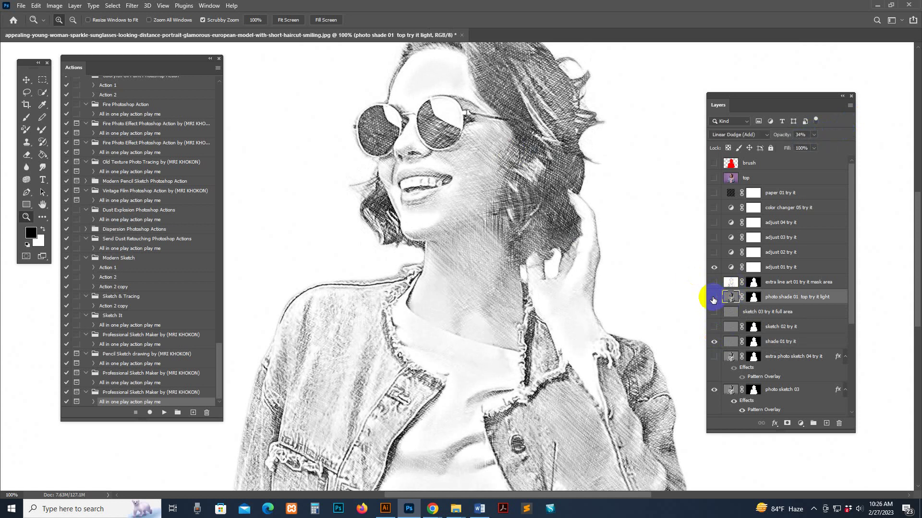
- Hide the "photo shade 01 top try it light" layer and preview "extra line art 01 try it mask area" by toggling it, leaving it hidden
click(713, 298)
click(730, 284)
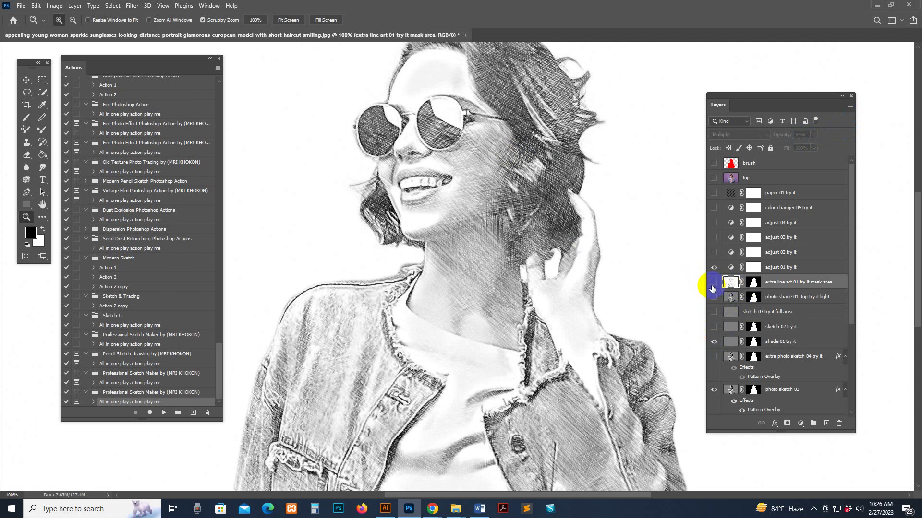
click(714, 283)
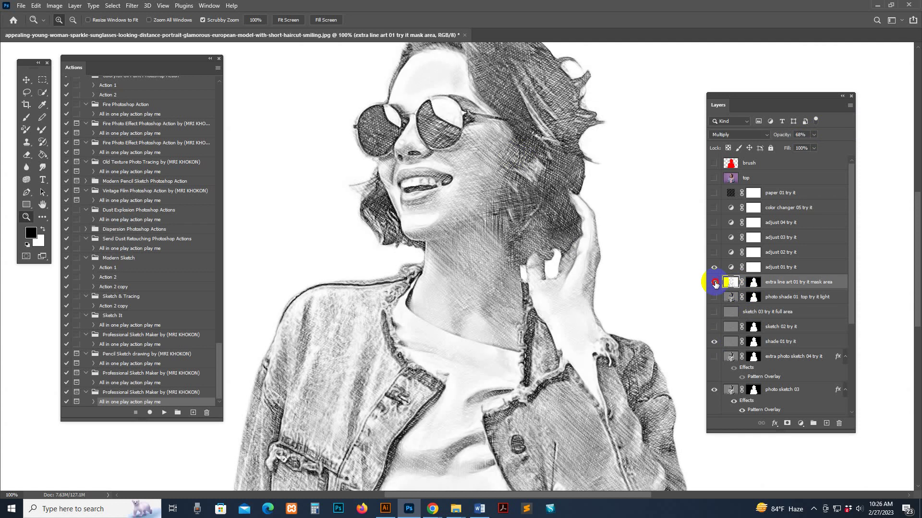
click(714, 283)
click(715, 283)
click(715, 283)
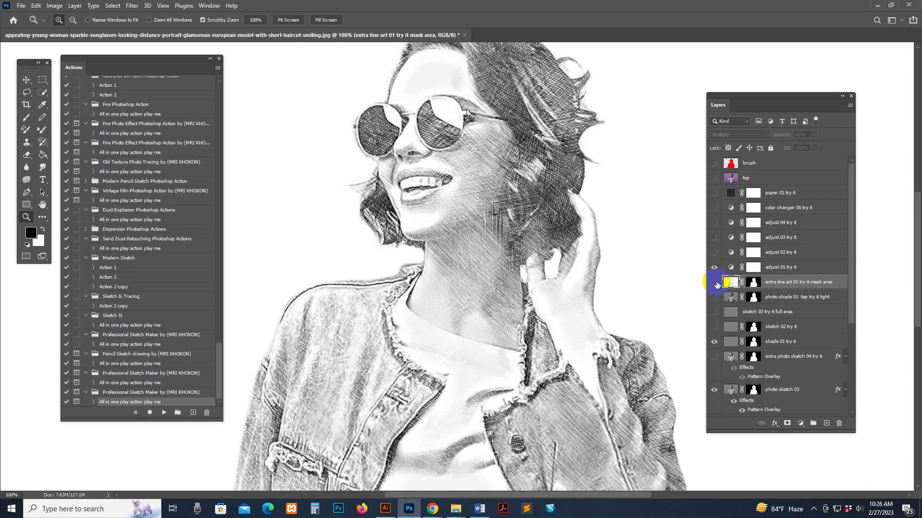
click(715, 283)
click(714, 283)
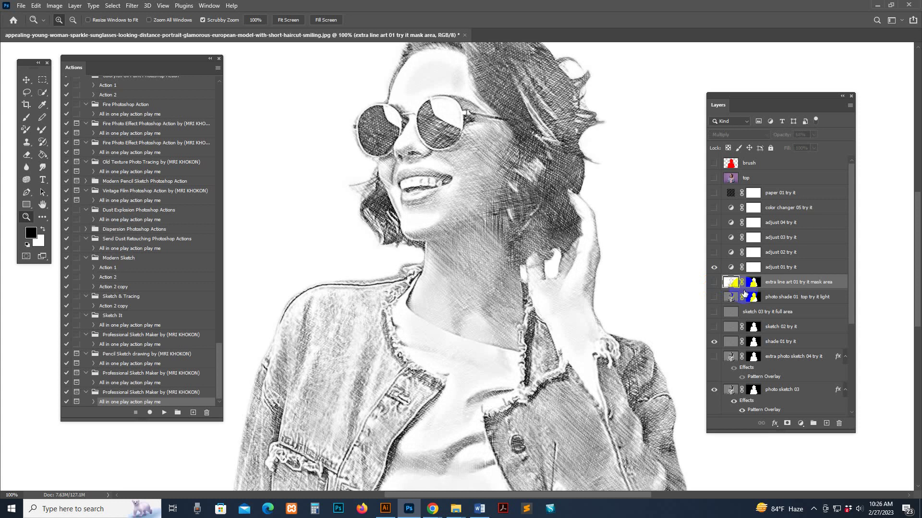
- Preview the "adjust 01 try it", "adjust 02 try it" and "adjust 03 try it" layers by toggling their visibility, leaving only adjust 02 hidden
click(753, 267)
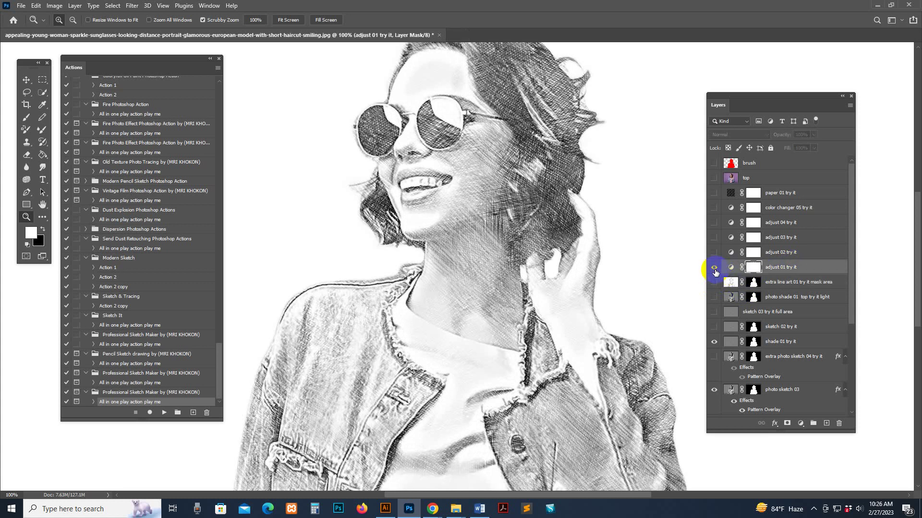
click(714, 267)
click(714, 253)
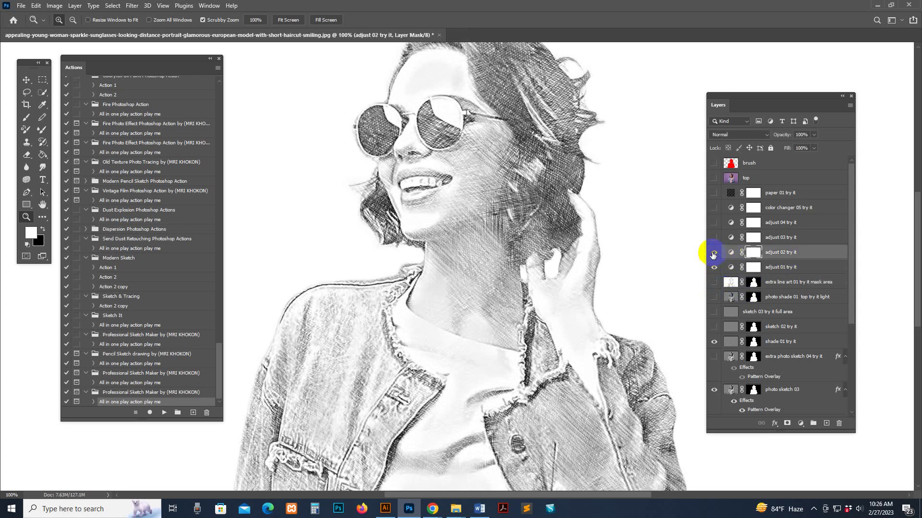
click(714, 253)
click(720, 239)
click(714, 239)
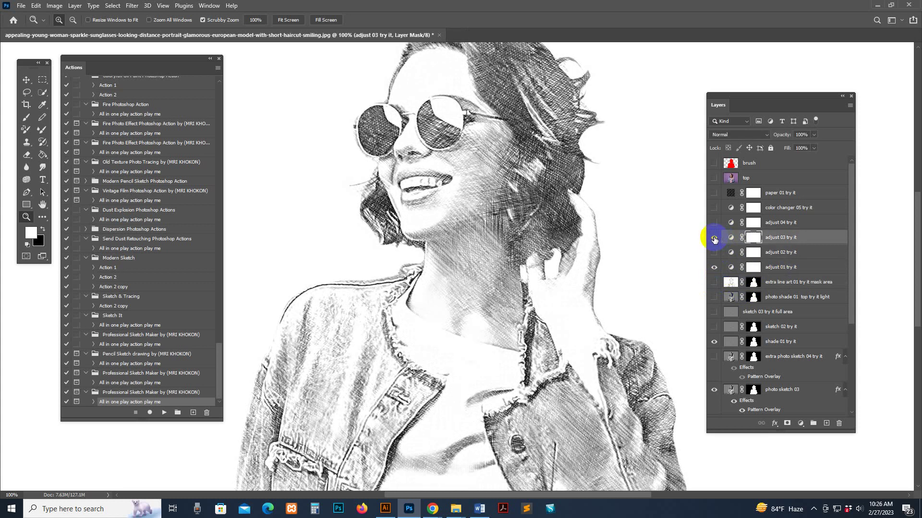
click(714, 239)
click(714, 238)
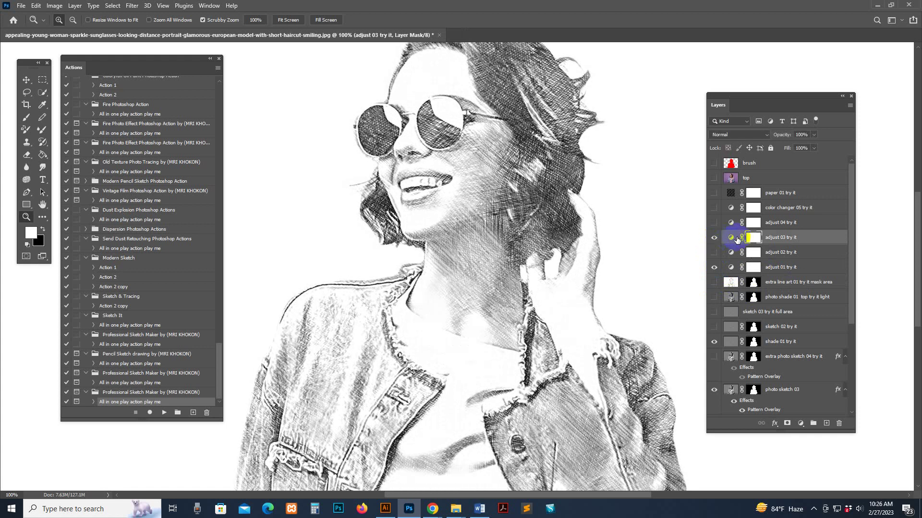
- Adjust the midtones in the Levels settings of the "adjust 03 try it" layer, and hide that layer
double_click(730, 238)
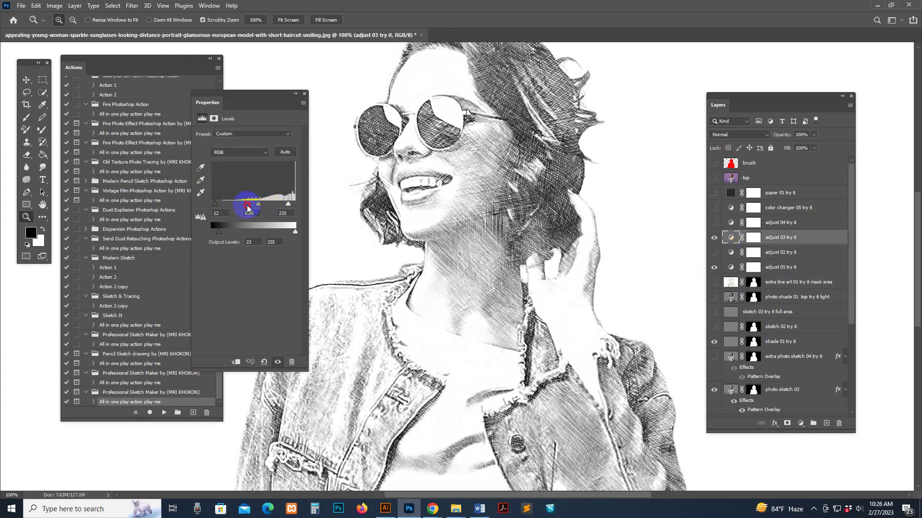
mouse_move(248, 208)
mouse_down()
mouse_move(264, 206)
mouse_move(236, 208)
mouse_move(274, 205)
mouse_move(254, 206)
mouse_up()
click(303, 94)
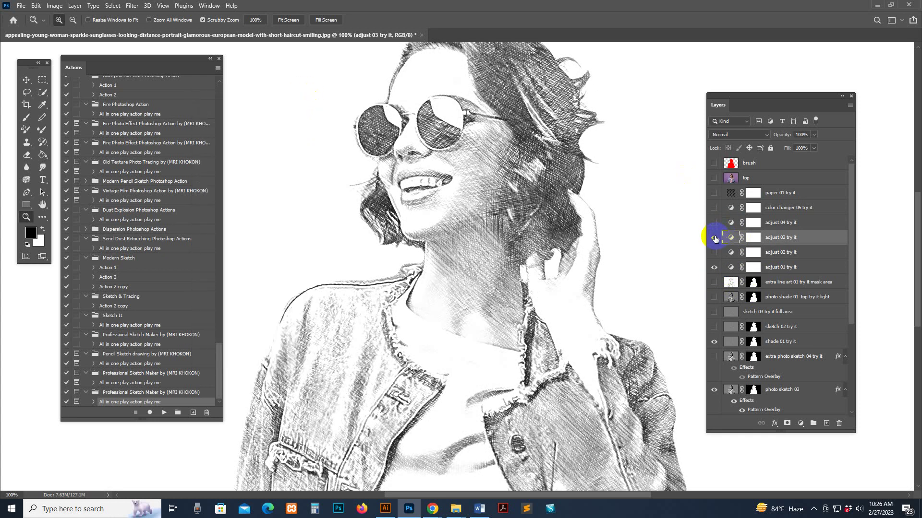
click(714, 237)
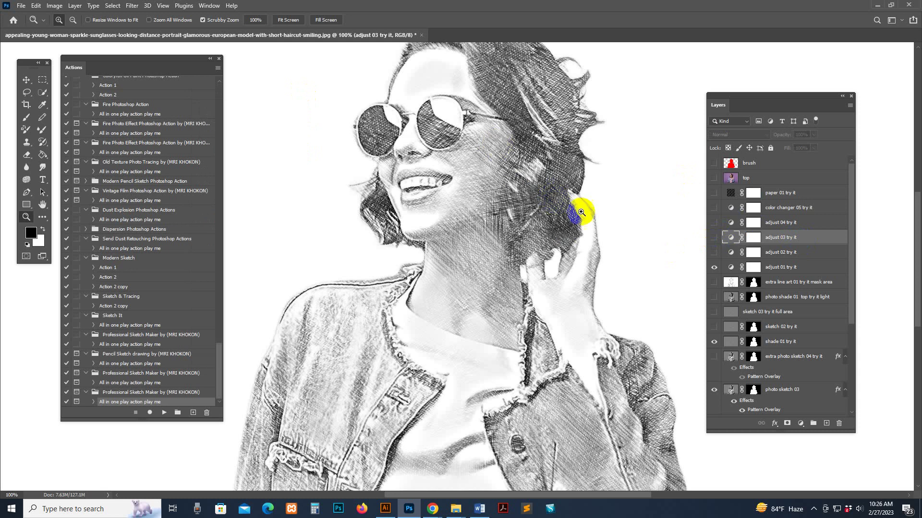
- Preview the paper texture of the "paper 01 try it" layer by toggling its visibility, and leave it hidden
scroll(473, 144, up, 2)
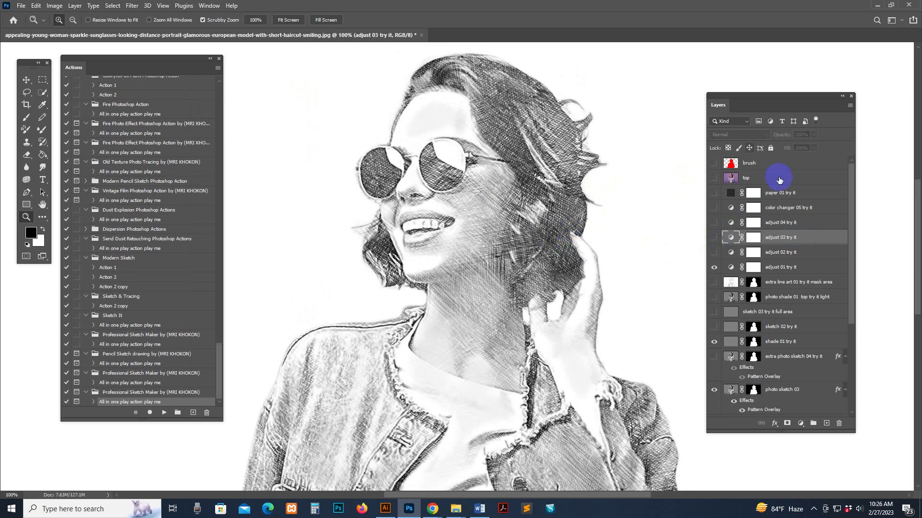
click(752, 192)
click(713, 192)
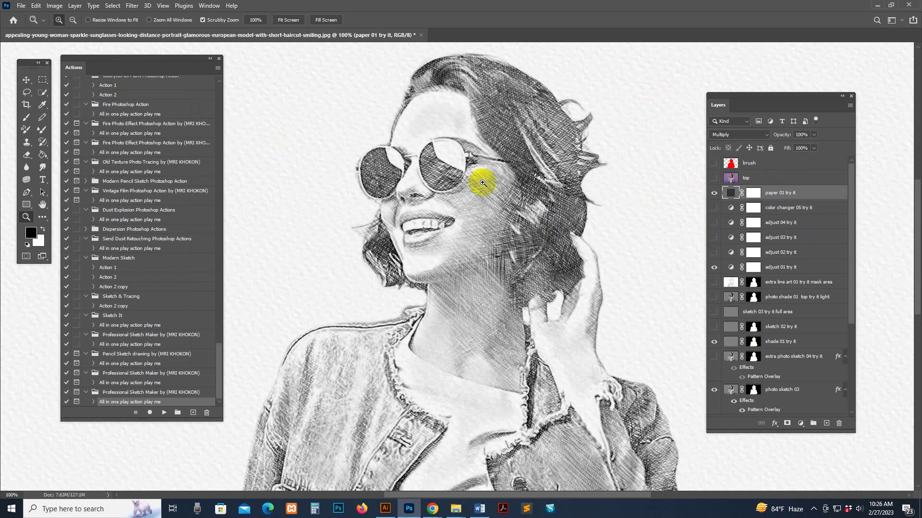
click(713, 194)
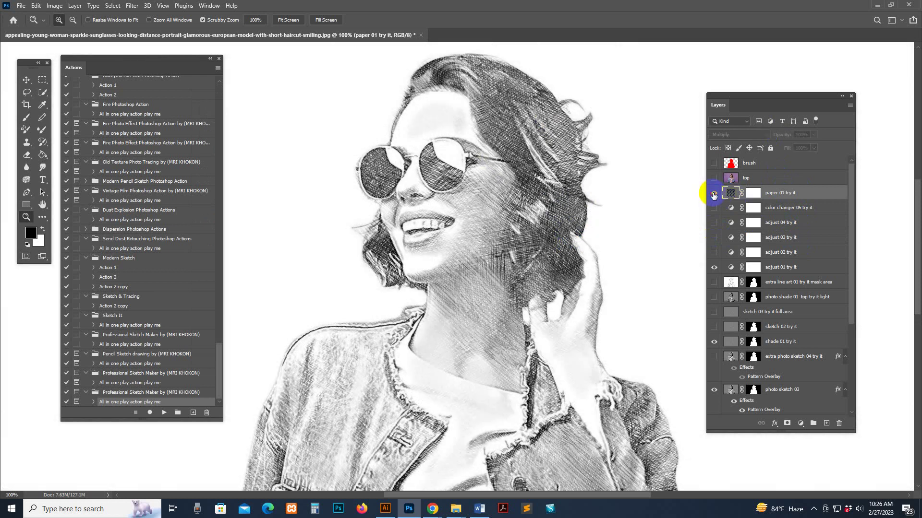
click(714, 194)
click(713, 194)
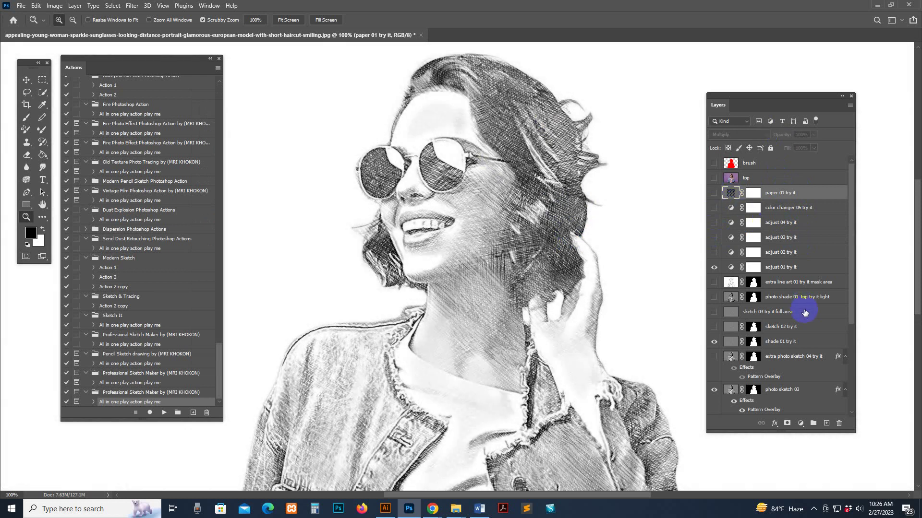
- Hide the "Background color 01 try it", "Background copy" and "Background" layers
scroll(777, 317, down, 5)
scroll(777, 322, down, 1)
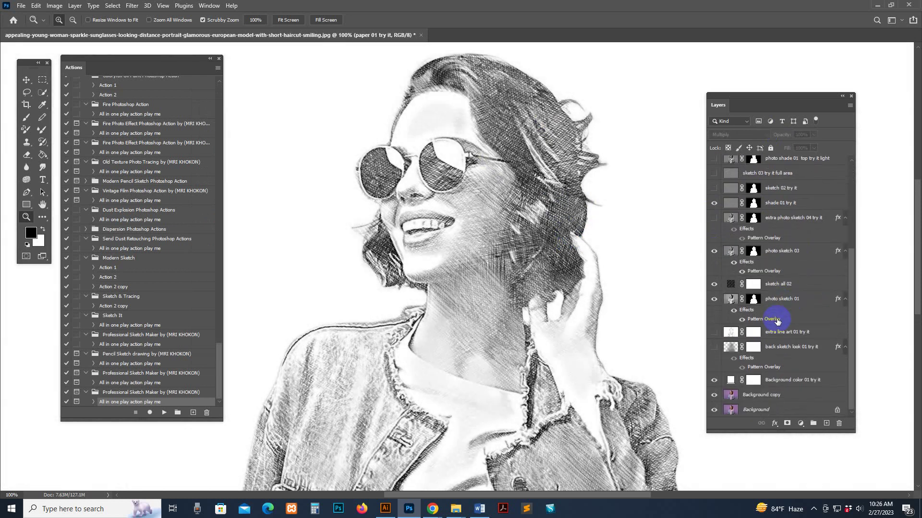
click(802, 384)
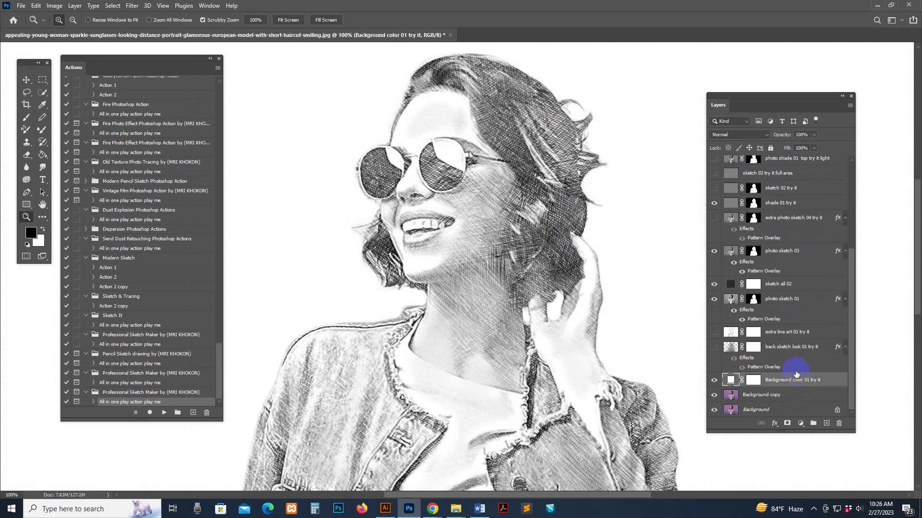
click(714, 380)
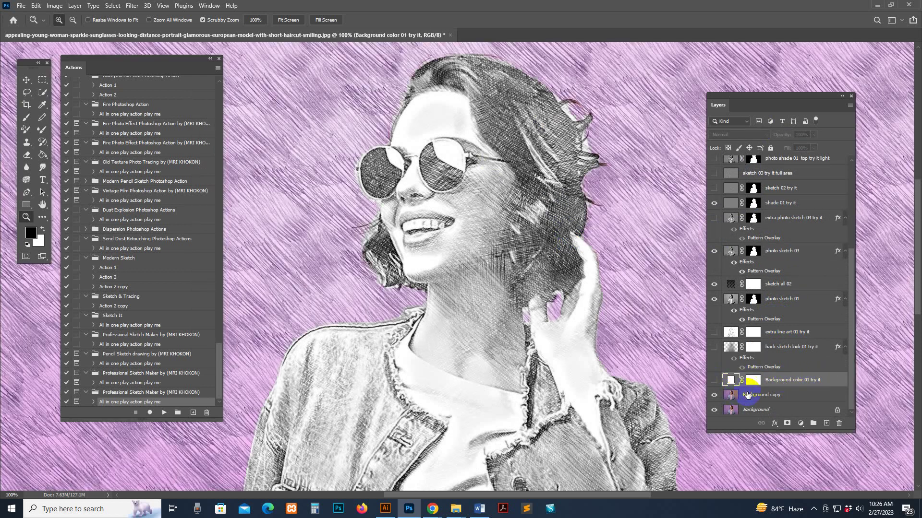
click(720, 396)
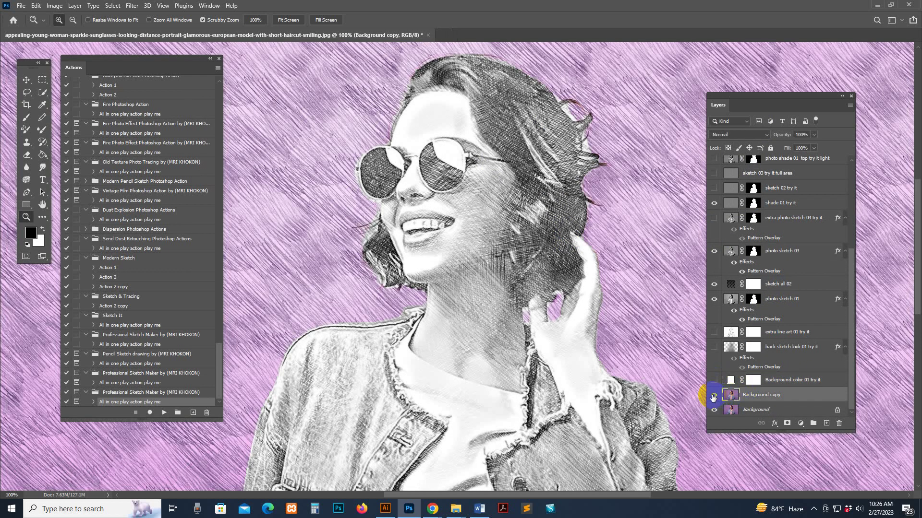
click(712, 395)
click(717, 410)
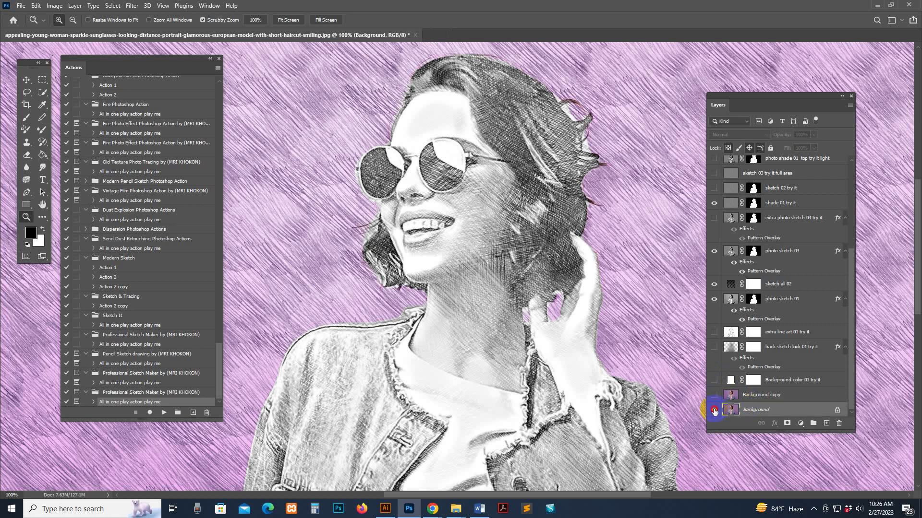
click(714, 409)
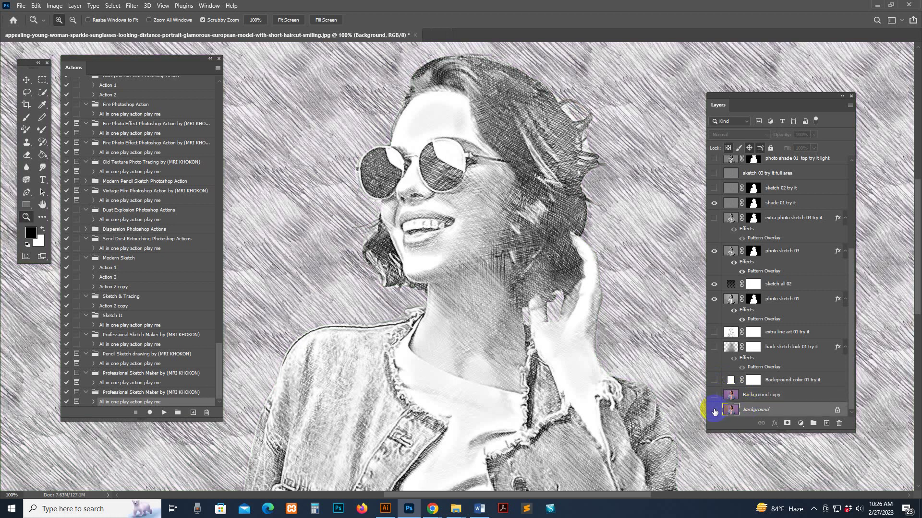
- Compare the image with and without the "sketch all 02" layer, and leave the layer visible
click(779, 336)
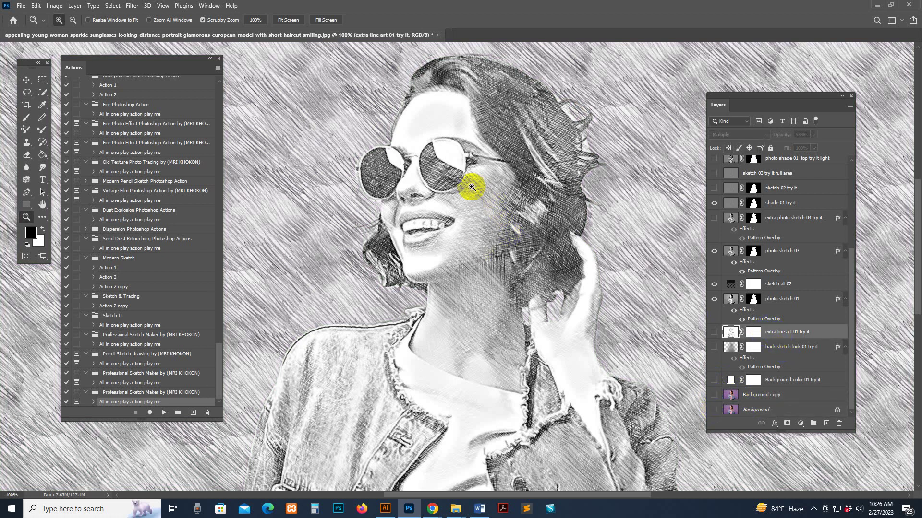
click(800, 285)
click(714, 284)
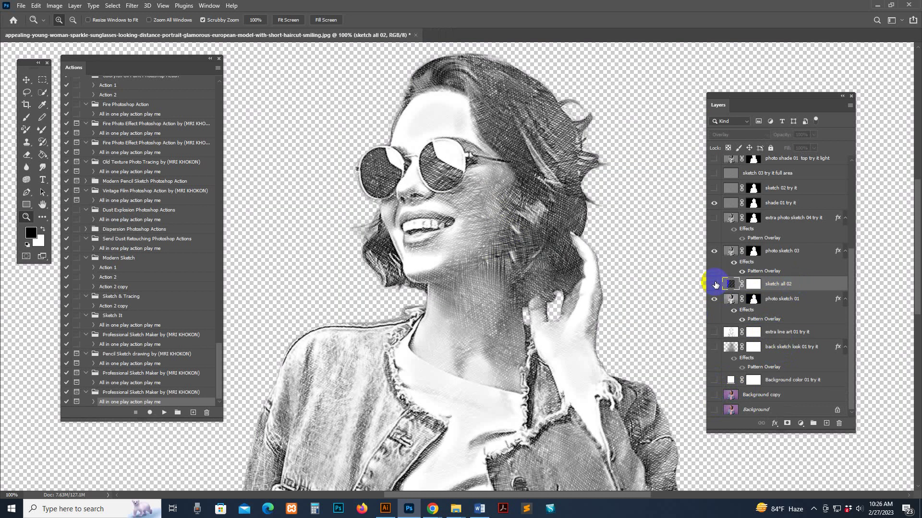
click(714, 284)
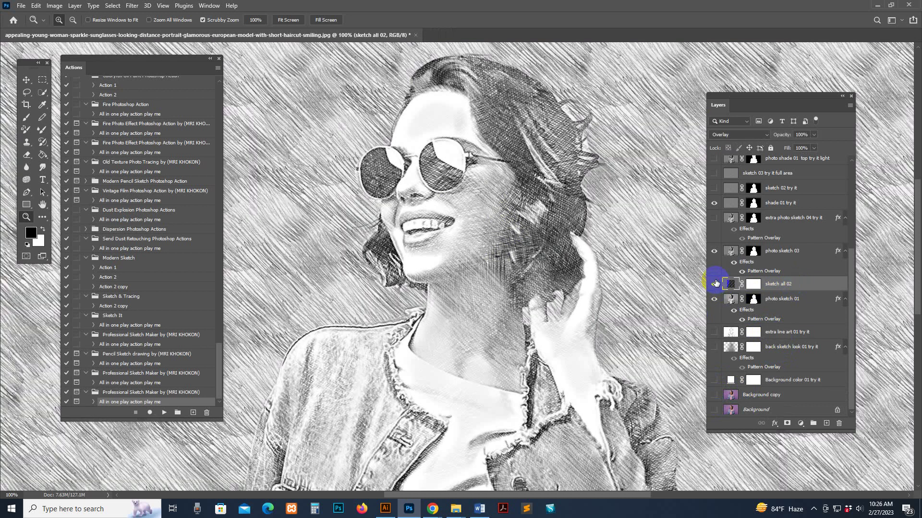
- Delete the layer mask from the "sketch all 02" layer
alt+click(615, 242)
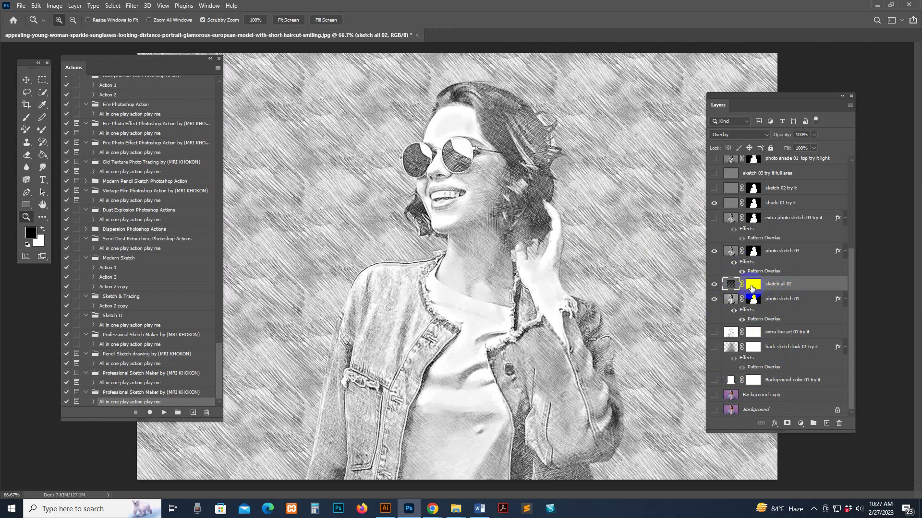
click(752, 287)
right_click(752, 287)
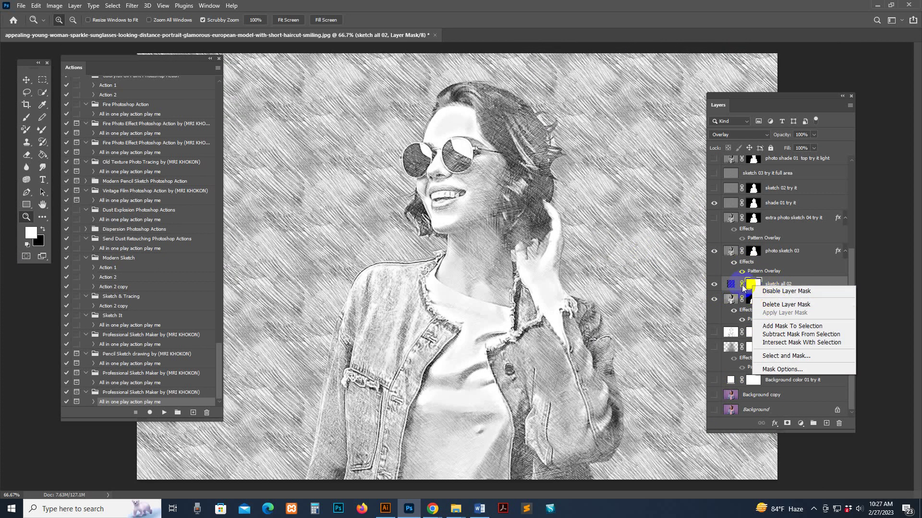
key(Escape)
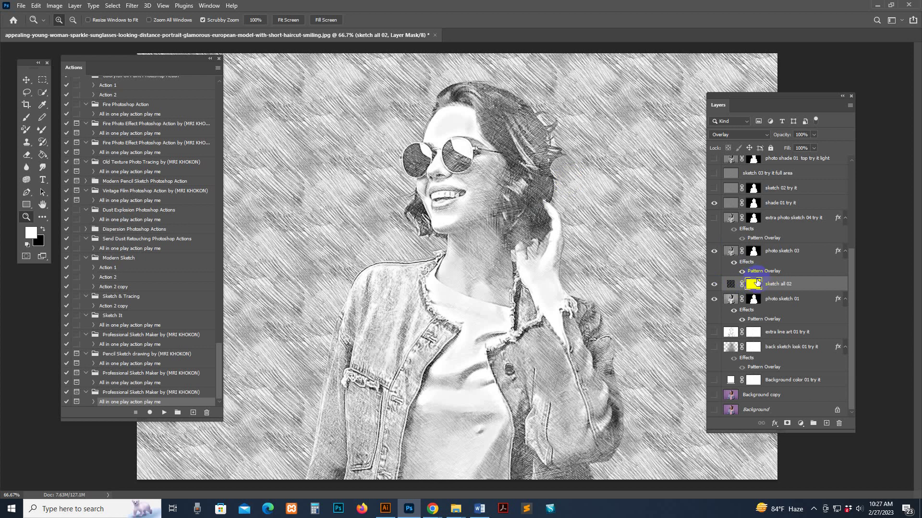
right_click(753, 285)
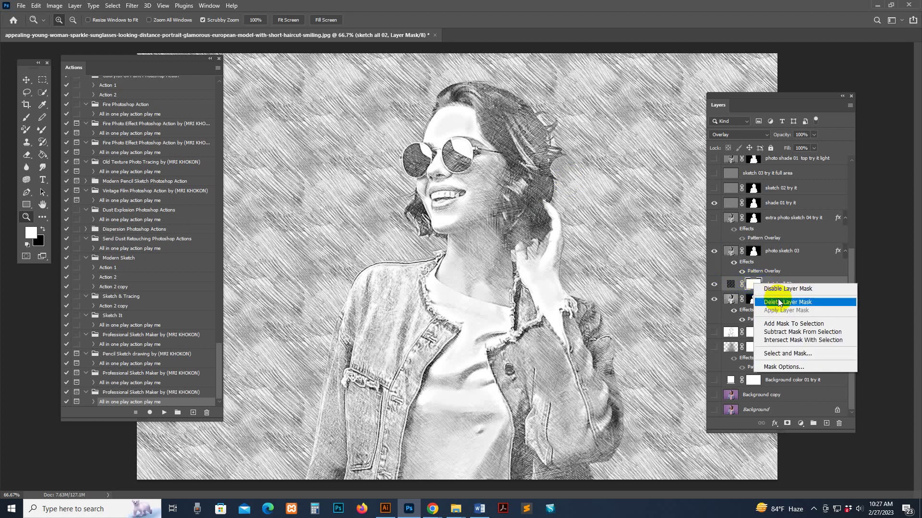
click(752, 288)
right_click(752, 287)
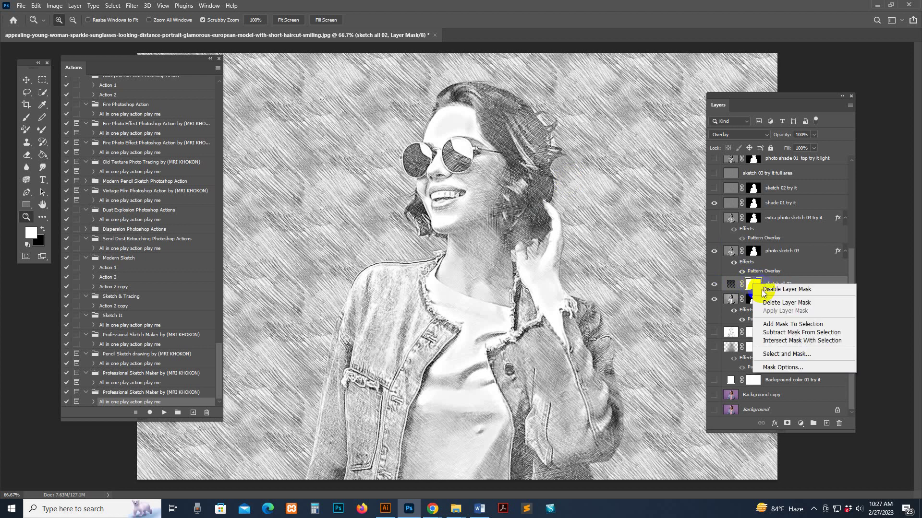
click(768, 302)
- Load the "photo sketch 01" mask as a selection, add it as the mask of "sketch all 02", and hide that layer to compare
click(763, 300)
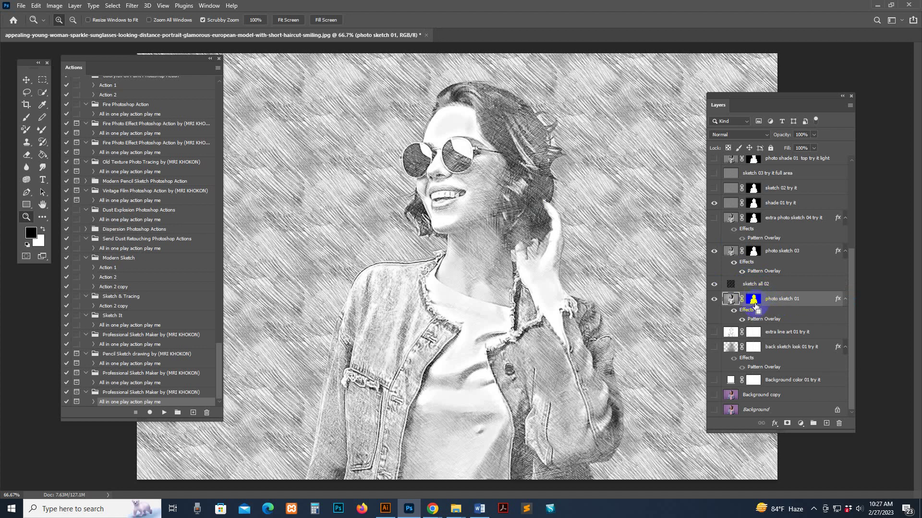
ctrl+click(754, 302)
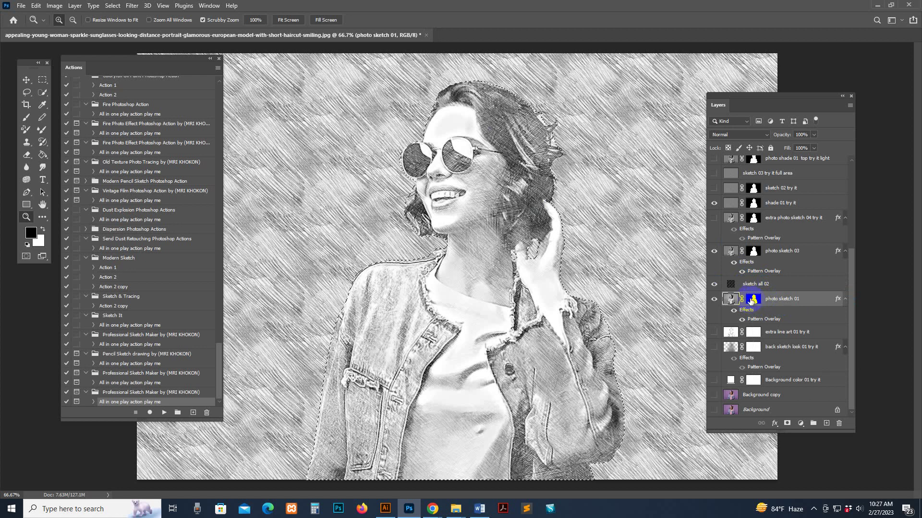
click(776, 285)
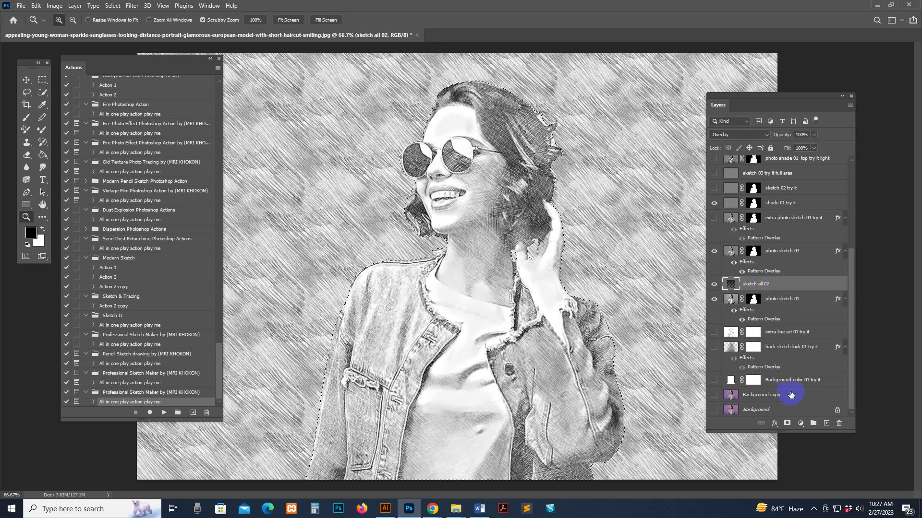
click(714, 286)
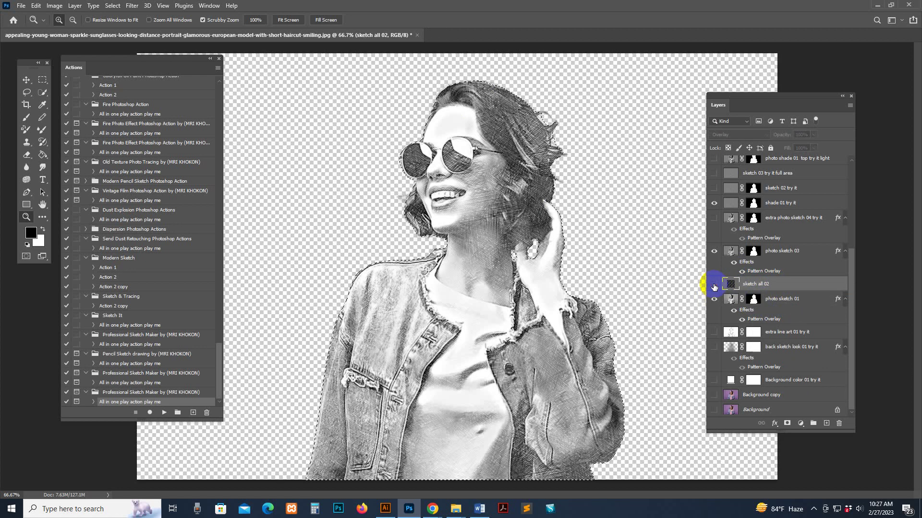
click(714, 286)
click(787, 423)
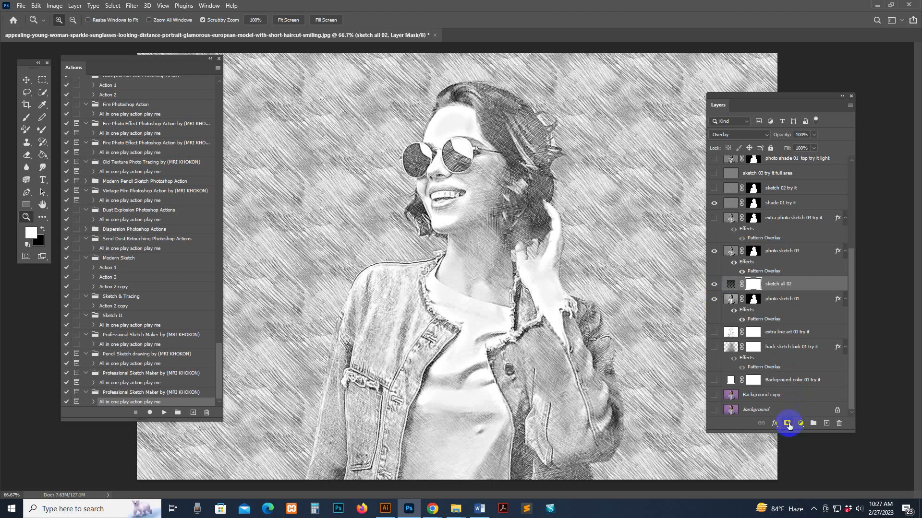
click(730, 284)
click(714, 285)
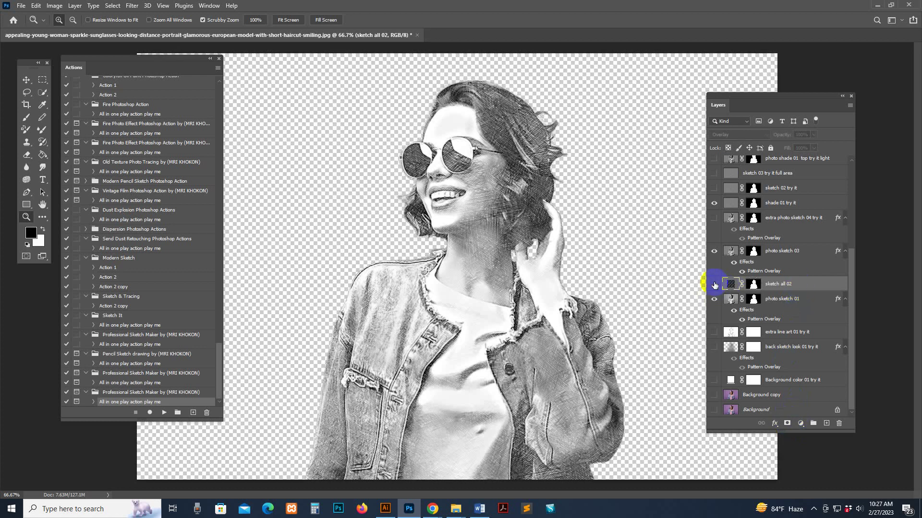
- Toggle the "sketch all 02" layer to compare the sketch with and without it, and leave it visible
click(714, 285)
click(714, 285)
click(713, 285)
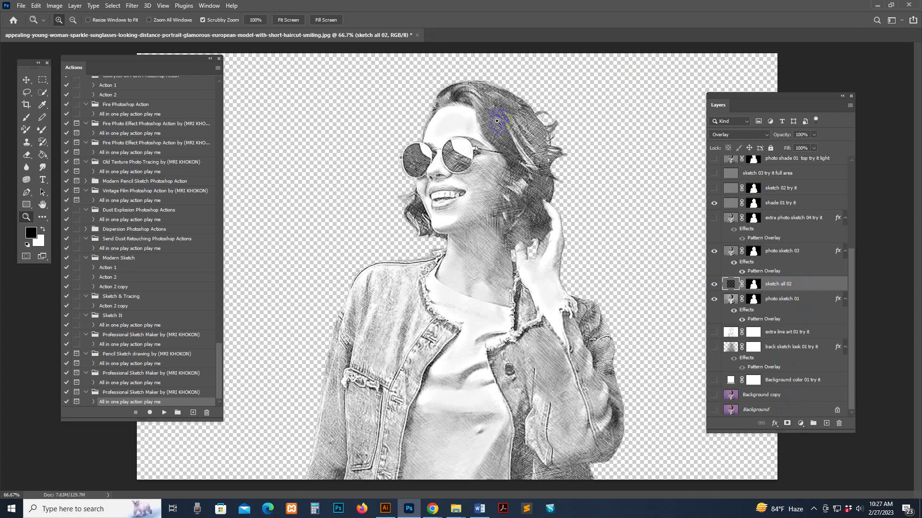
- Delete the layer mask from the "sketch all 02" layer again so its strokes cover the whole canvas
click(733, 285)
click(754, 285)
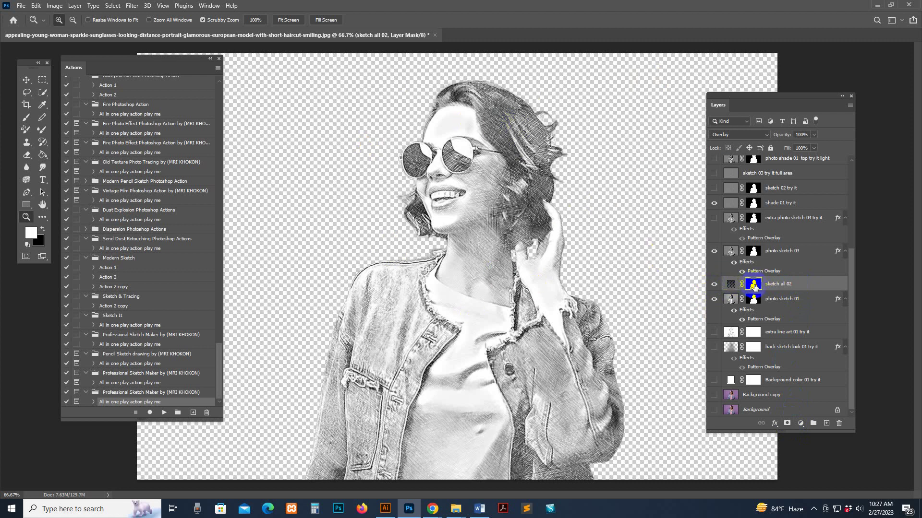
right_click(754, 287)
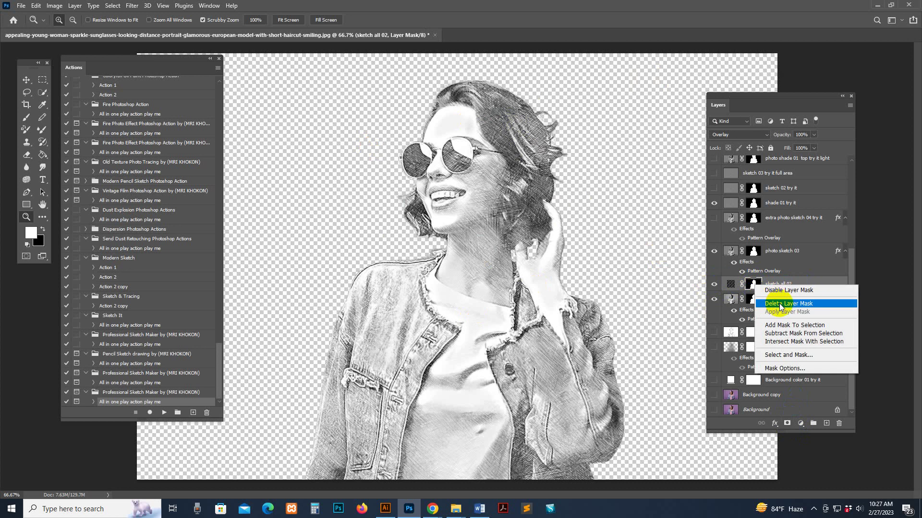
click(780, 246)
- Show the "Background color 01 try it" and "back sketch look 01 try it" layers behind the portrait
click(766, 383)
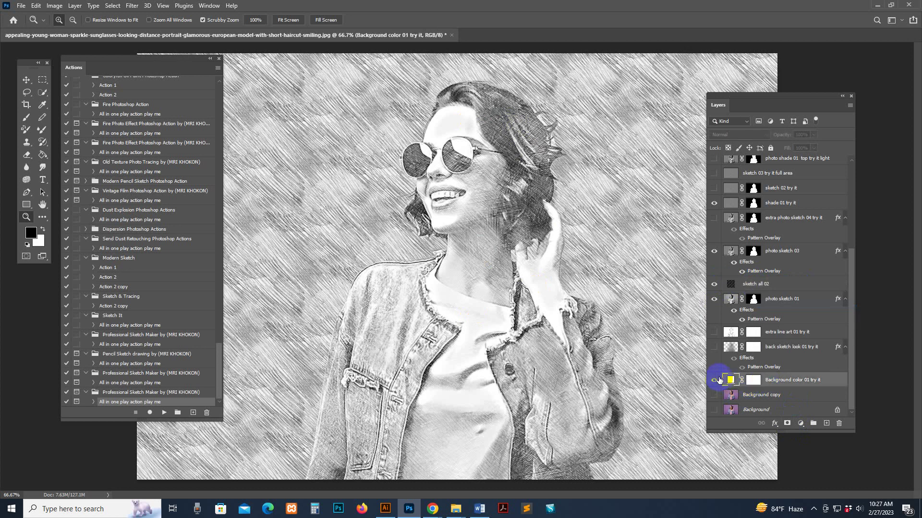
click(714, 380)
click(730, 347)
click(714, 347)
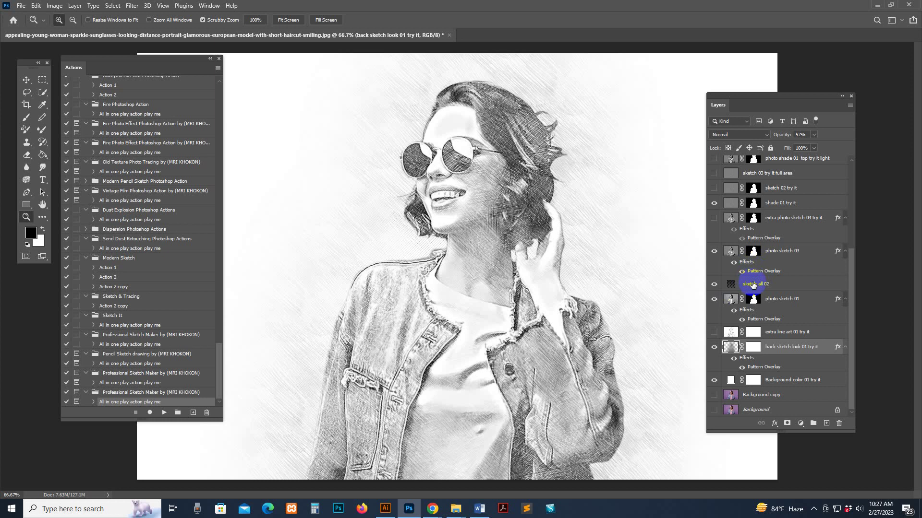
- Preview the "extra line art 01 try it" layer and leave it hidden
click(739, 286)
click(731, 332)
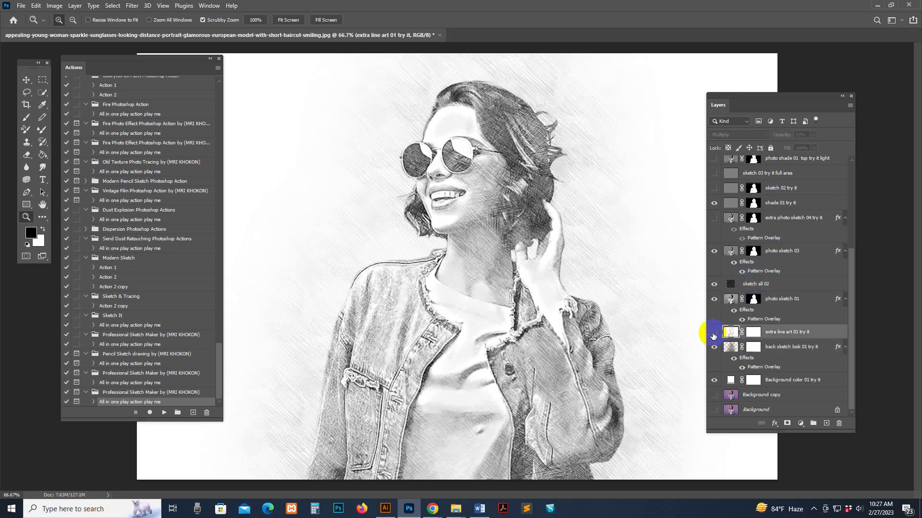
click(713, 335)
- Compare the background close up with and without the "back sketch look 01 try it" layer, and leave the layer visible
click(730, 347)
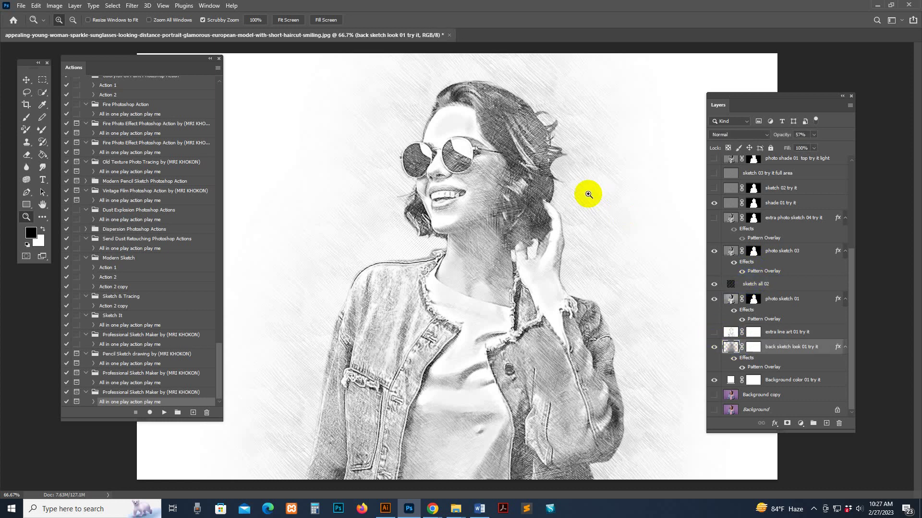
click(582, 170)
click(581, 169)
alt+click(642, 261)
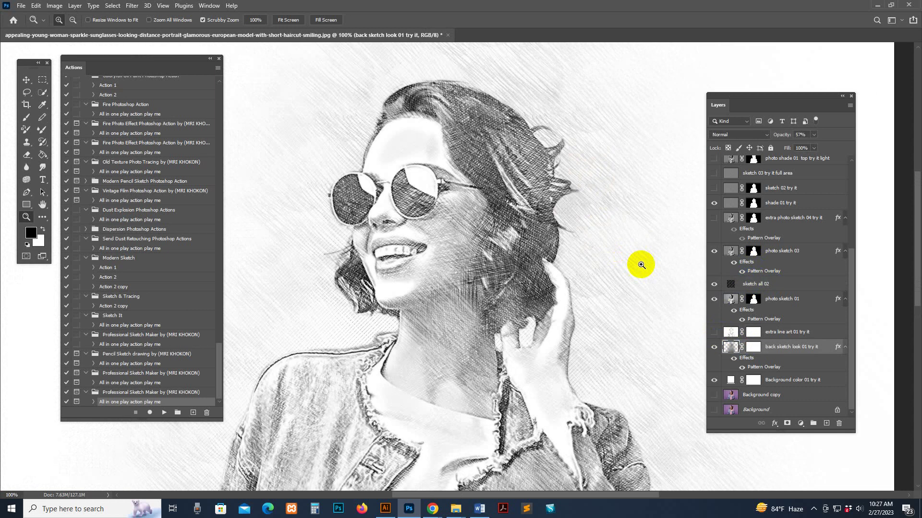
click(713, 346)
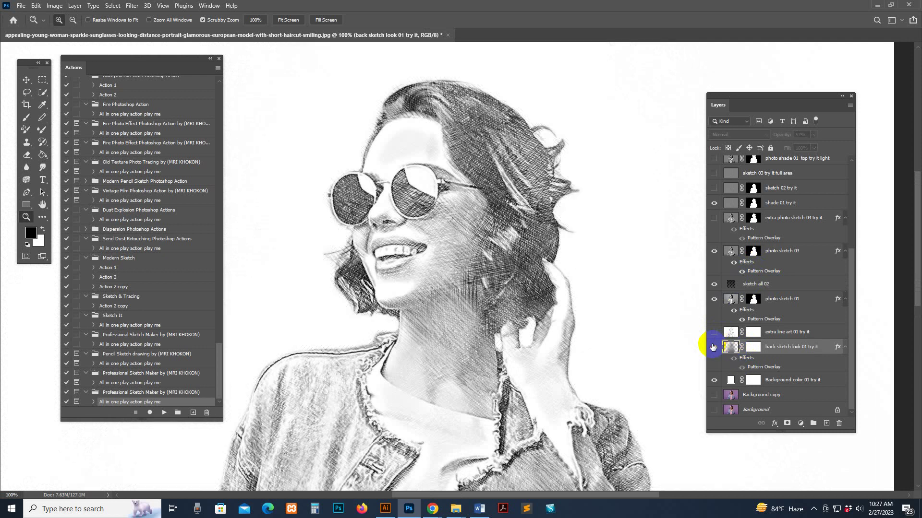
click(713, 347)
click(713, 346)
click(713, 347)
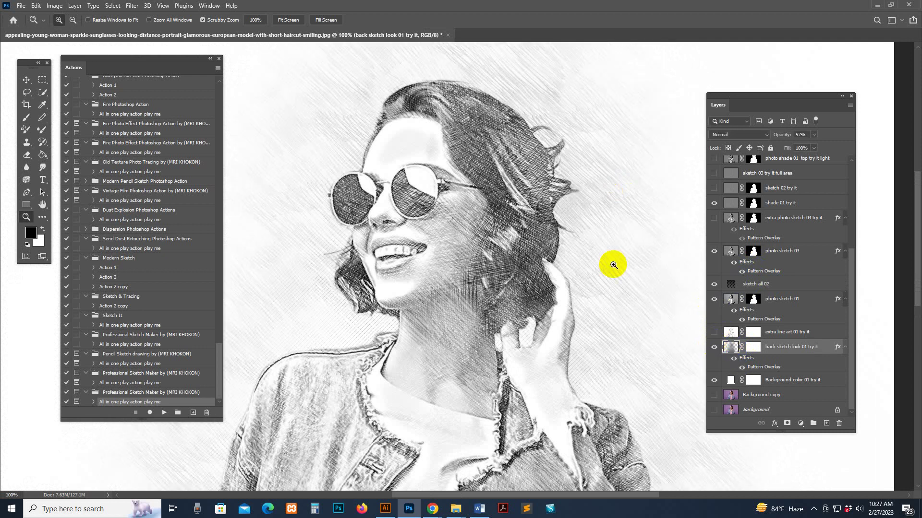
mouse_move(552, 263)
mouse_down()
mouse_move(565, 295)
mouse_move(560, 205)
mouse_move(582, 253)
mouse_move(576, 269)
mouse_up()
click(713, 347)
- Show the "color changer 05 try it" adjustment layer and shift its hue to tint the sketch green
scroll(733, 211, up, 5)
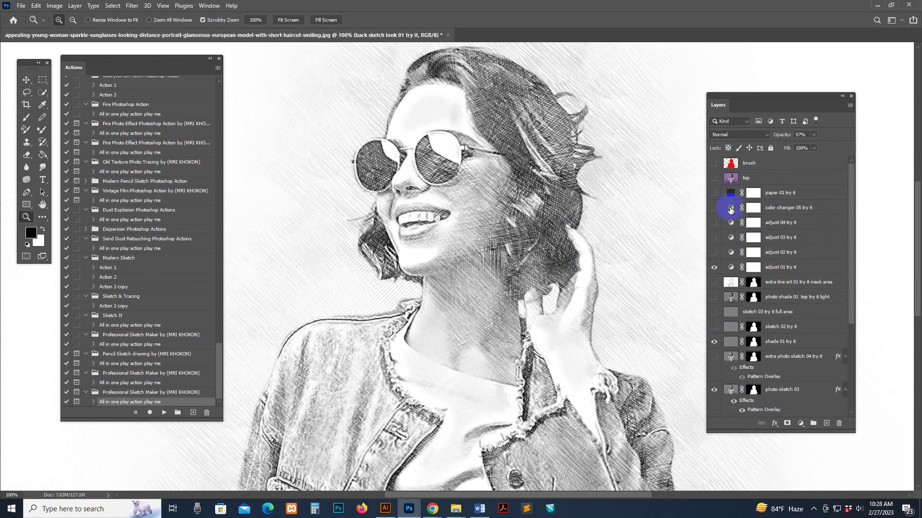
click(730, 210)
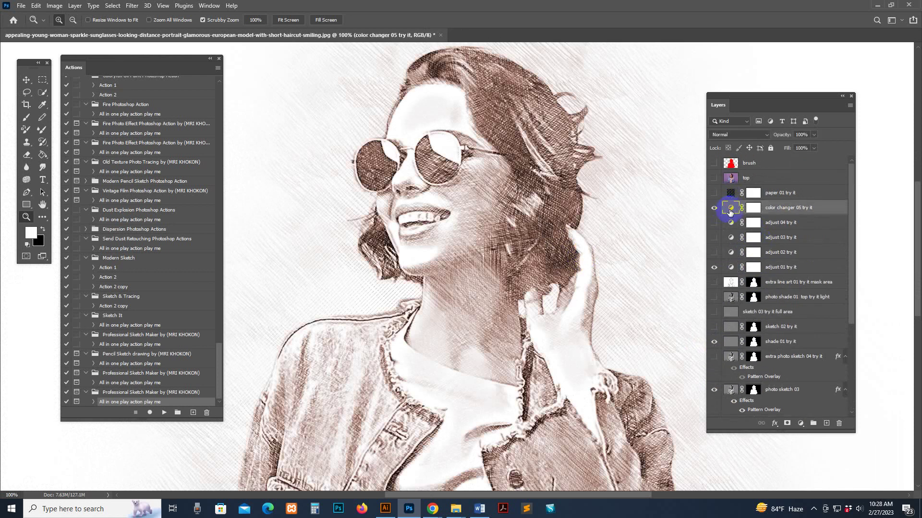
double_click(730, 210)
mouse_move(212, 171)
mouse_down()
mouse_move(271, 171)
mouse_move(229, 172)
mouse_up()
click(304, 94)
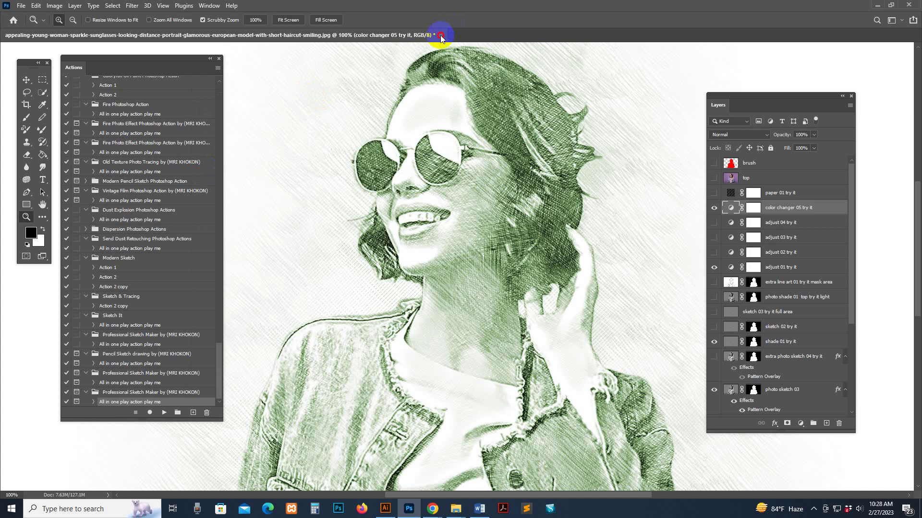
- Close the sunglasses portrait and open pexels-alice-alinari-5332631.jpg from the Pro Sketch folder in File Explorer
click(441, 38)
click(458, 189)
mouse_move(454, 507)
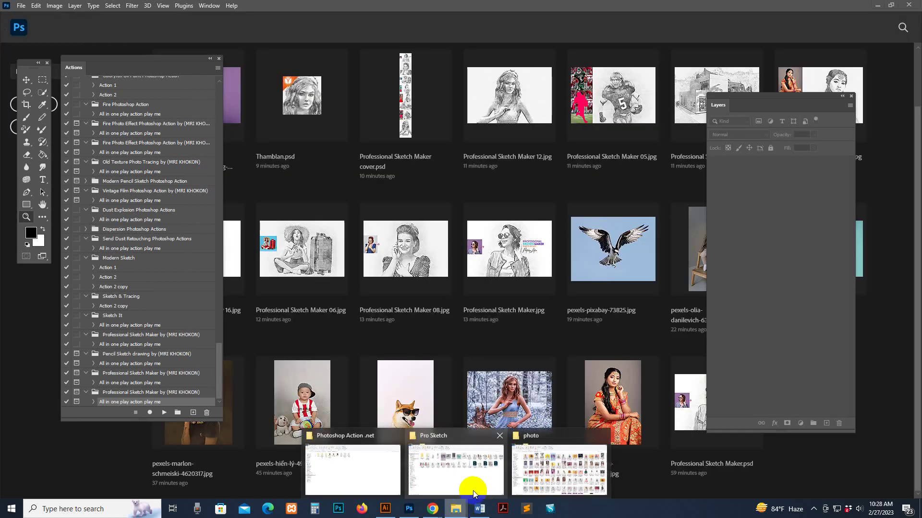
click(473, 491)
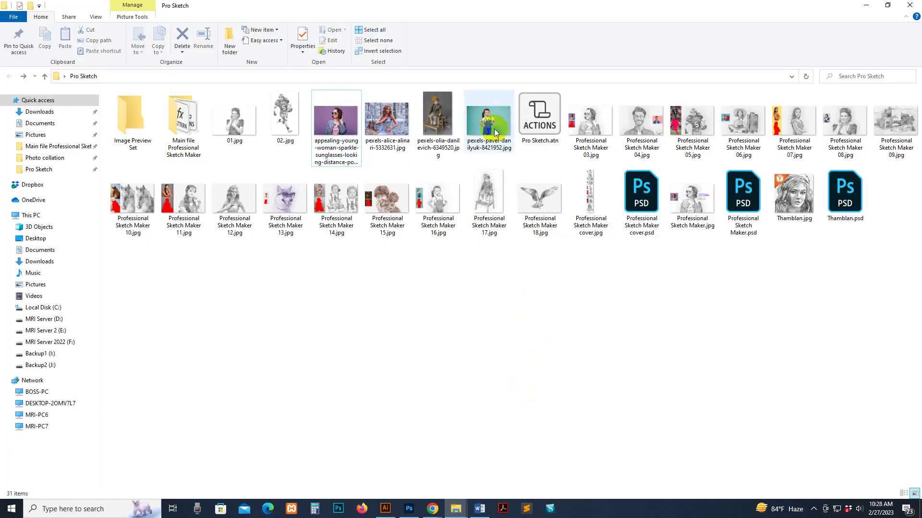
drag(397, 133, 432, 55)
- Resize the image to a width of 2500 pixels
click(57, 6)
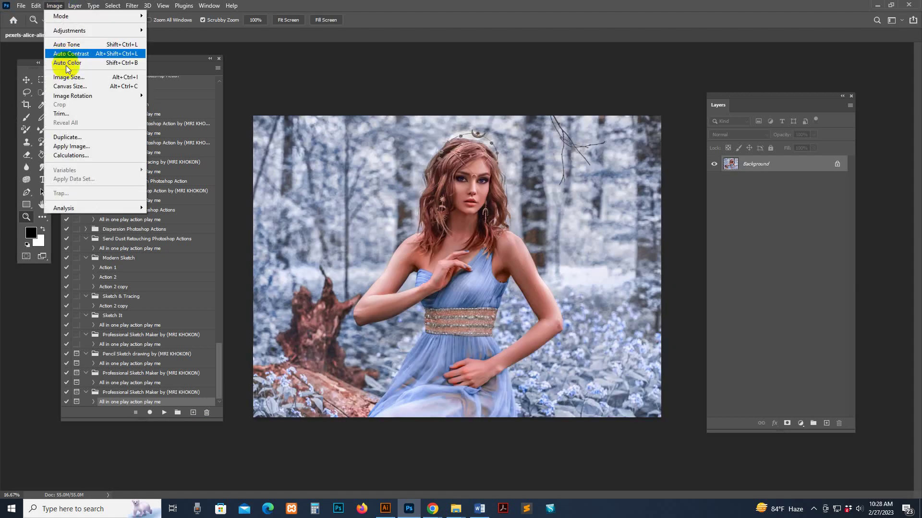
click(69, 65)
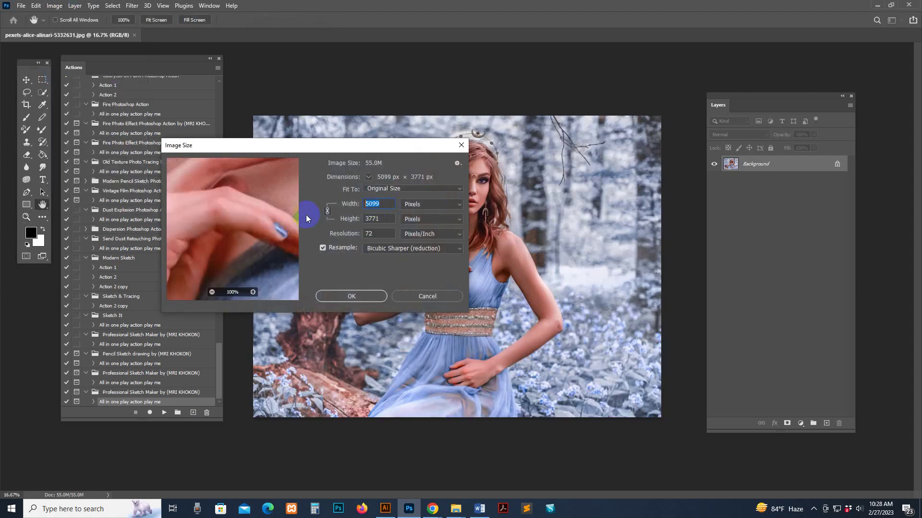
text(2500)
key(Return)
- Select the woman in the blue dress automatically with Select Subject
key(z)
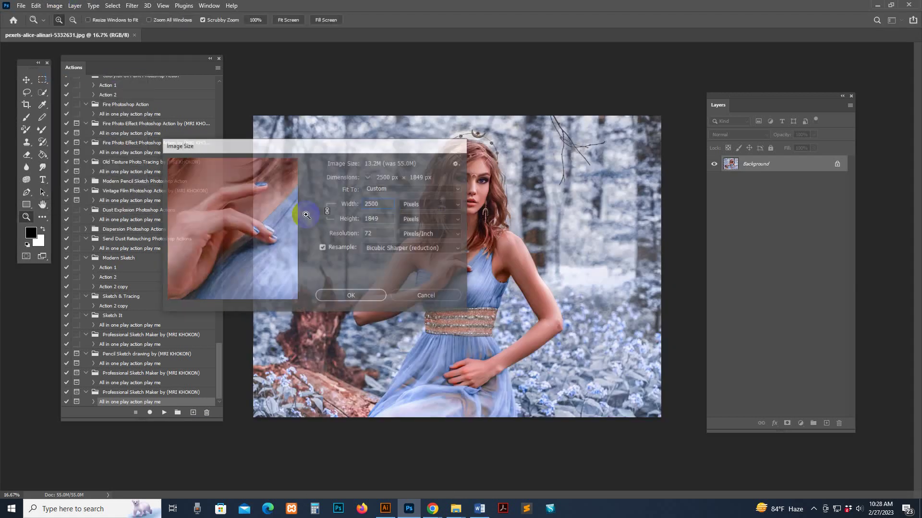
drag(512, 255, 515, 236)
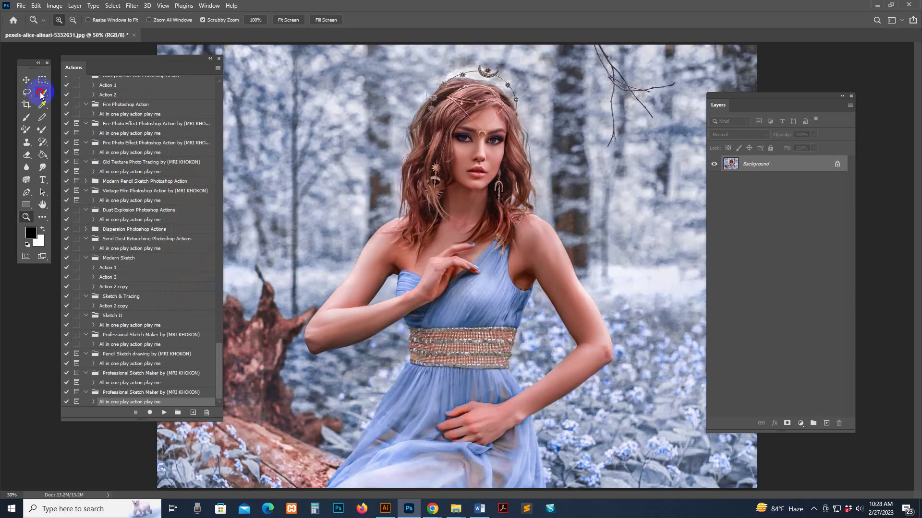
click(41, 92)
click(101, 101)
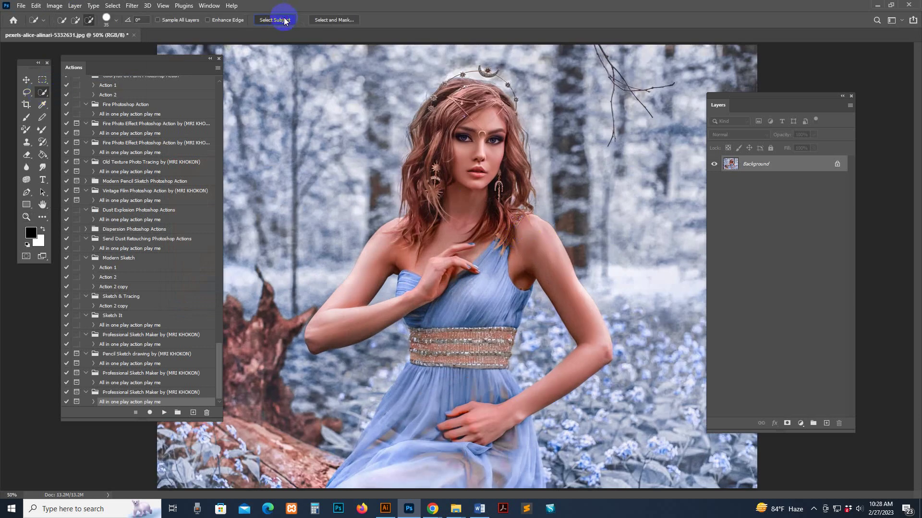
click(284, 20)
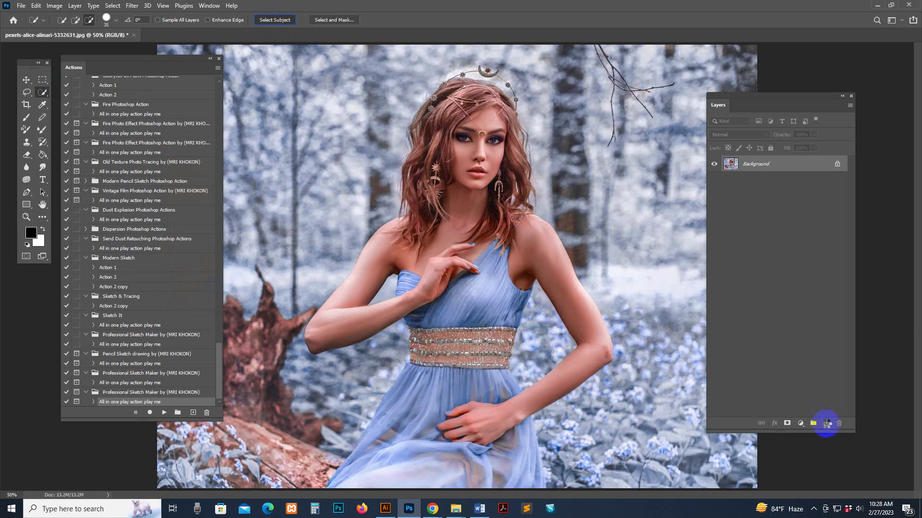
- Add a new layer above the background and name it "brush"
click(826, 423)
double_click(756, 163)
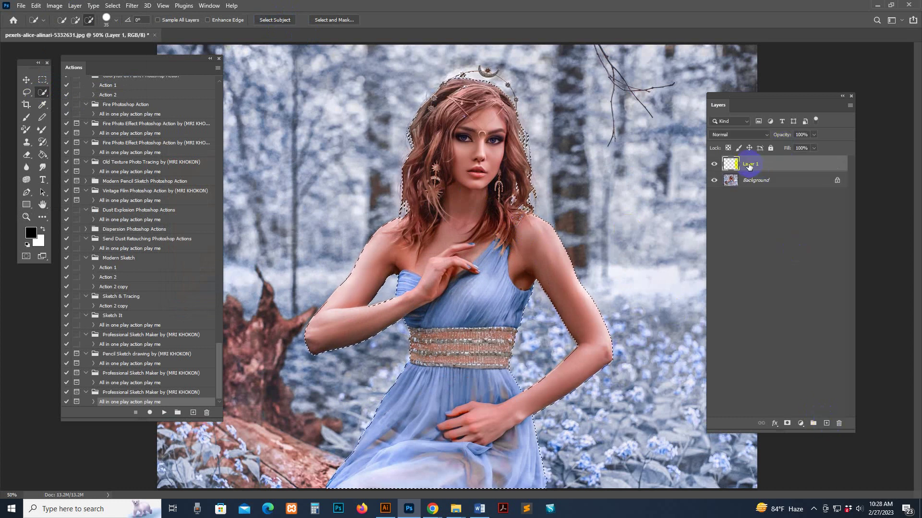
text(brush)
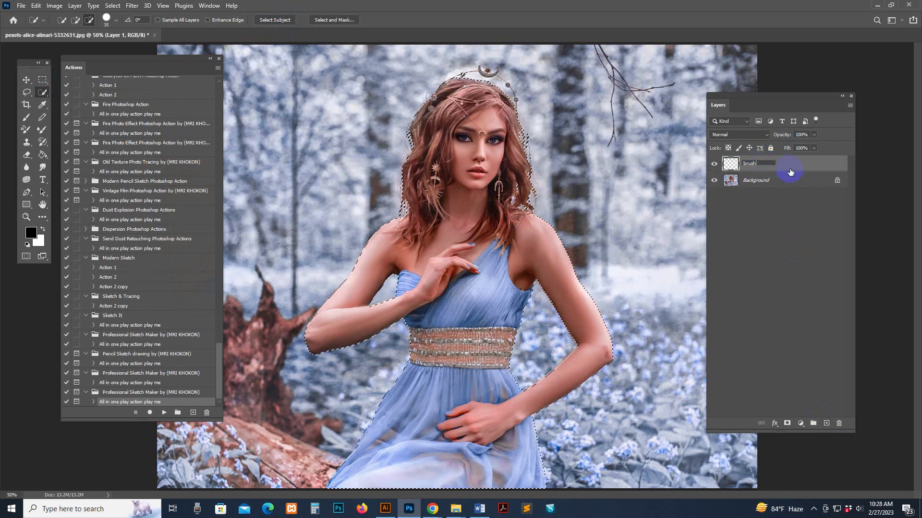
key(Return)
- Set the foreground color to bright red, fill the selected subject on the "brush" layer with it, and deselect
click(31, 233)
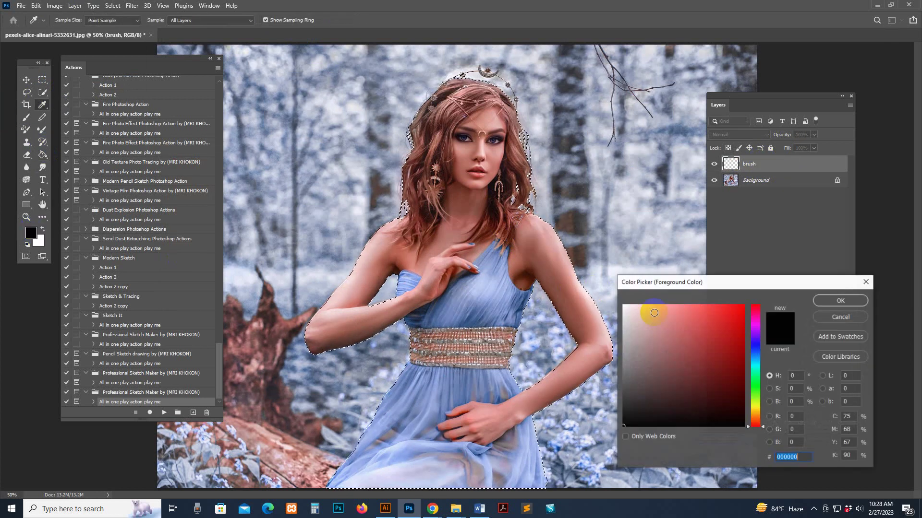
click(744, 309)
click(822, 301)
key(g)
click(449, 214)
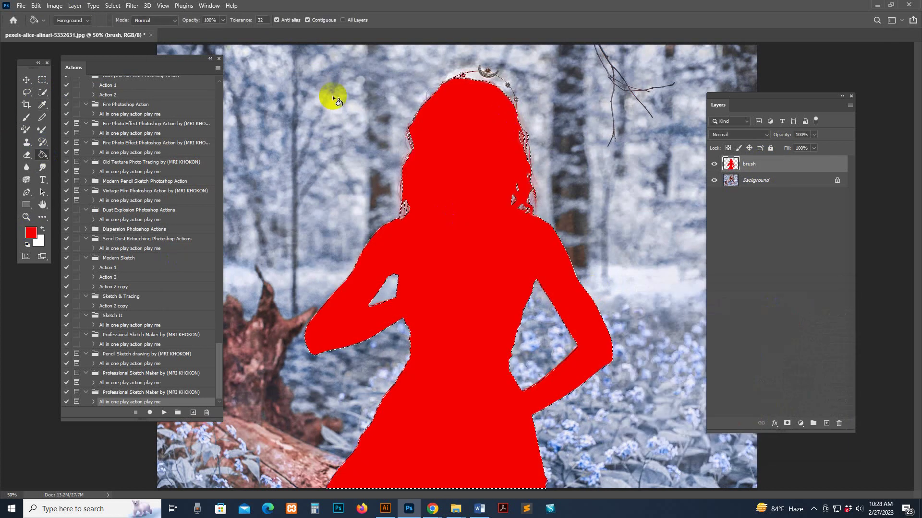
click(112, 5)
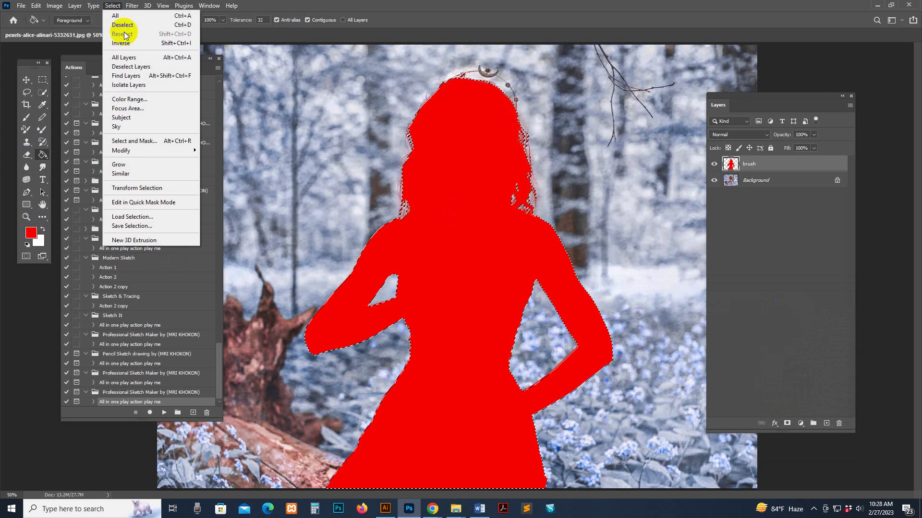
click(122, 24)
- Paint red over the woman's crescent headpiece on the "brush" layer and check the coverage against the photo
click(26, 116)
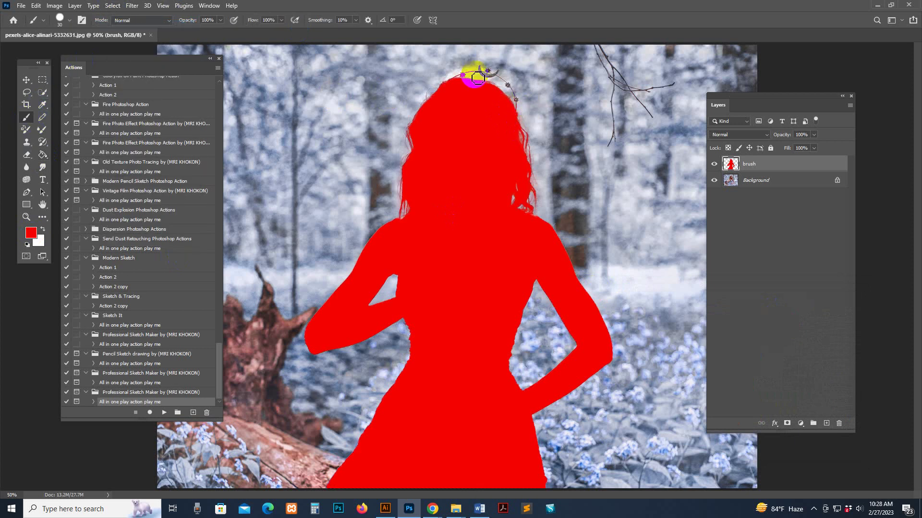
click(457, 83)
mouse_move(457, 82)
mouse_down()
mouse_move(500, 77)
mouse_move(484, 82)
mouse_move(484, 72)
mouse_move(506, 83)
mouse_move(520, 97)
mouse_move(521, 153)
mouse_up()
click(715, 163)
click(715, 164)
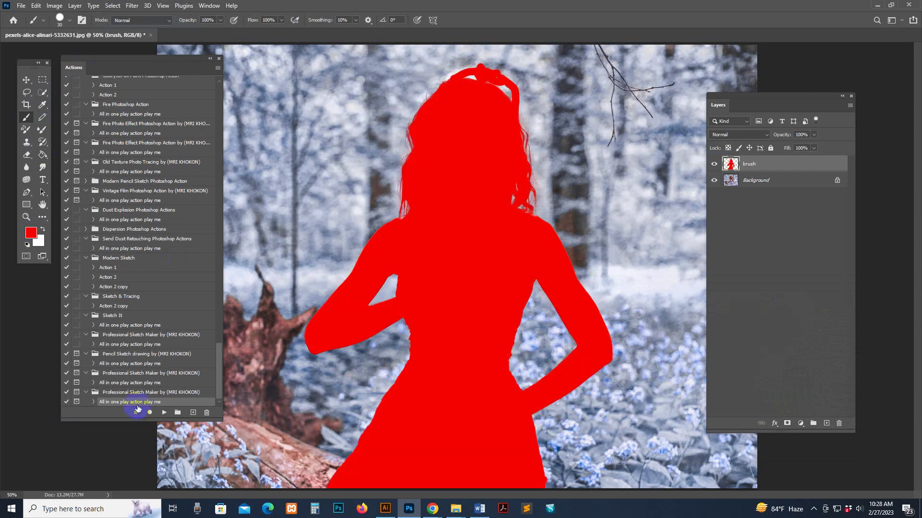
- Run the Professional Sketch Maker action "All in one play action play me" and dismiss its closing message
click(164, 413)
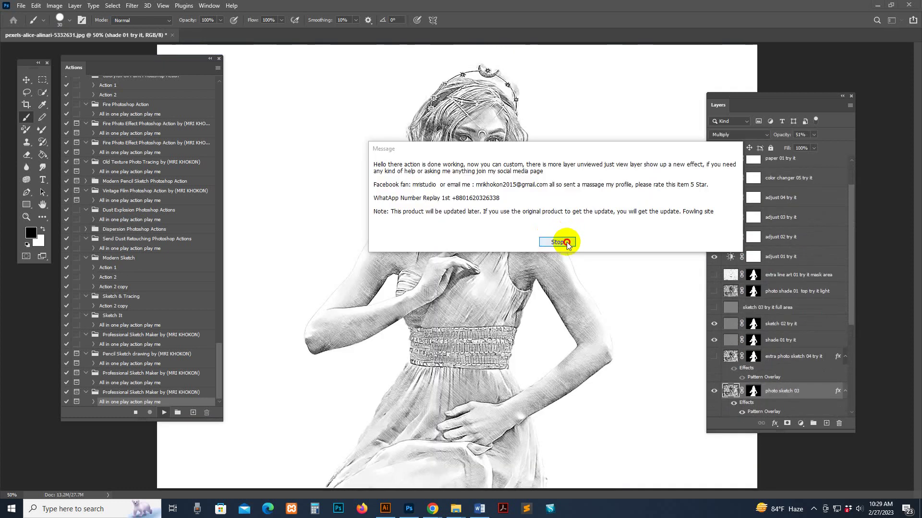
click(559, 241)
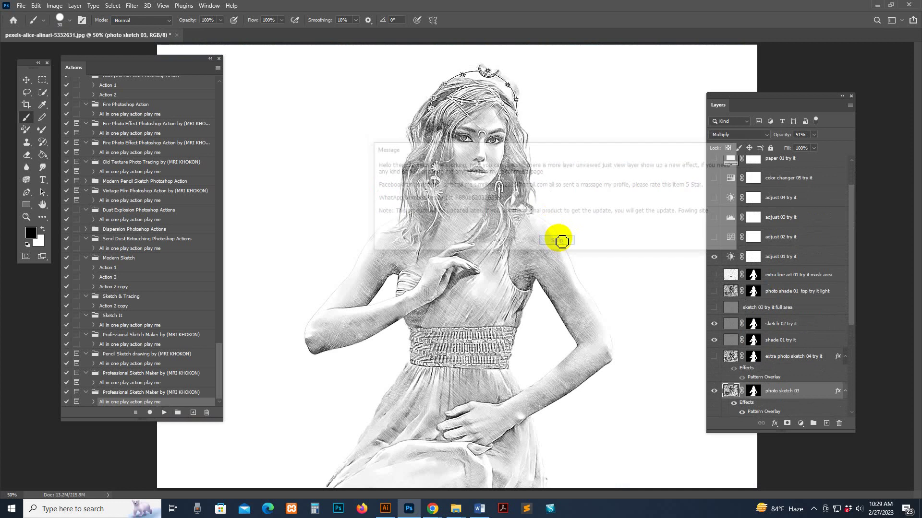
- Examine the pencil sketch at 100% in full-screen view, from the face and headpiece down to the dress
key(z)
click(477, 154)
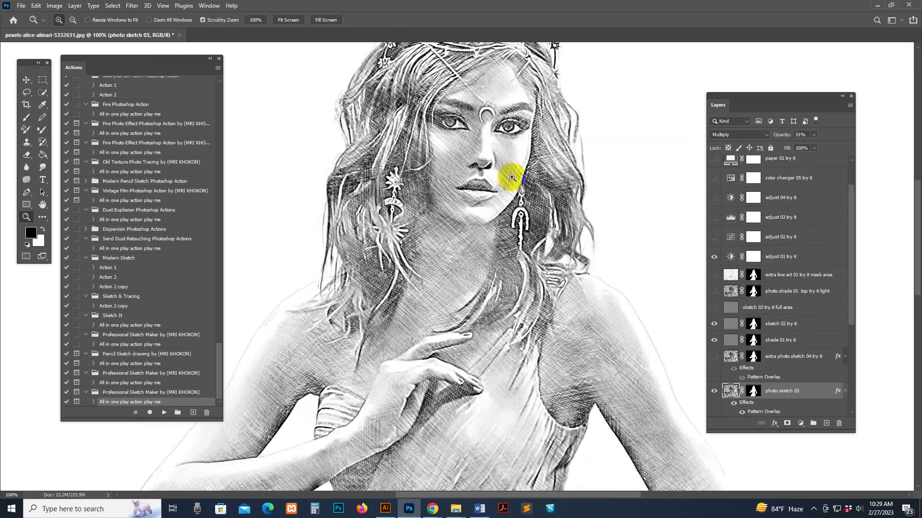
key(f)
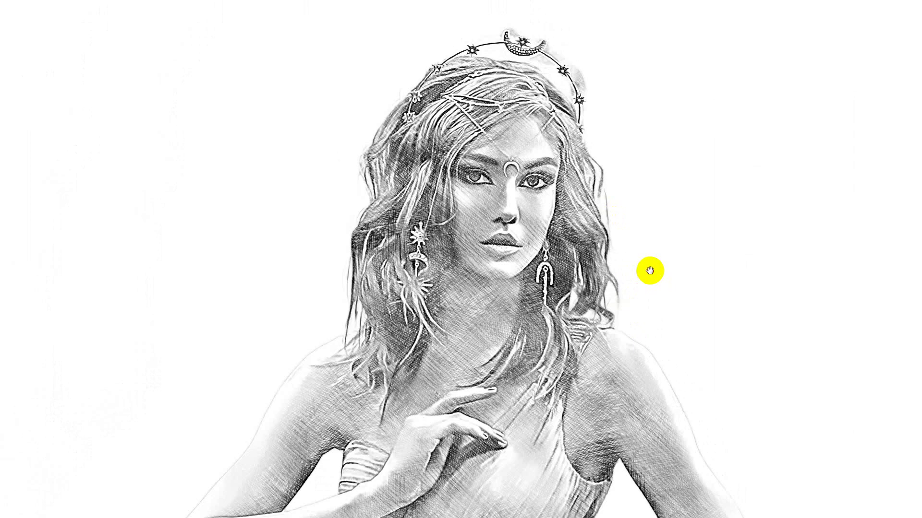
drag(649, 270, 632, 119)
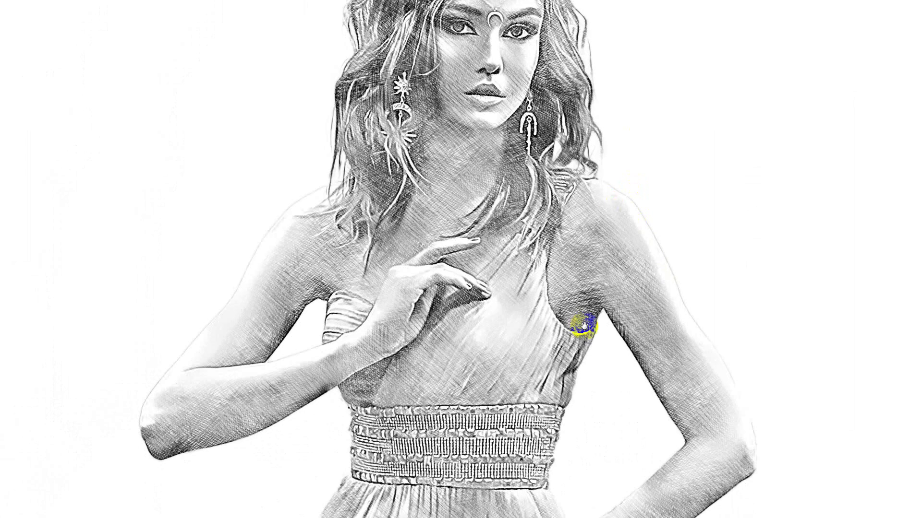
drag(582, 319, 592, 160)
drag(512, 344, 513, 170)
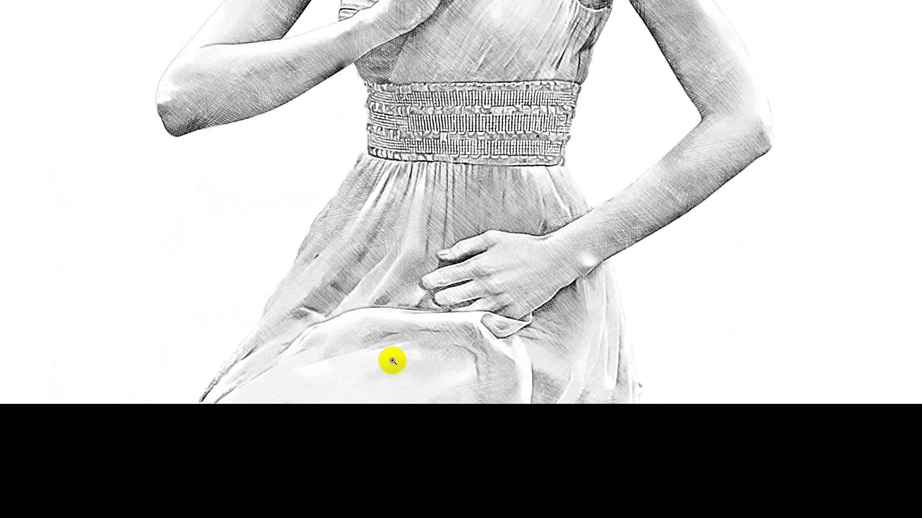
drag(370, 151, 381, 272)
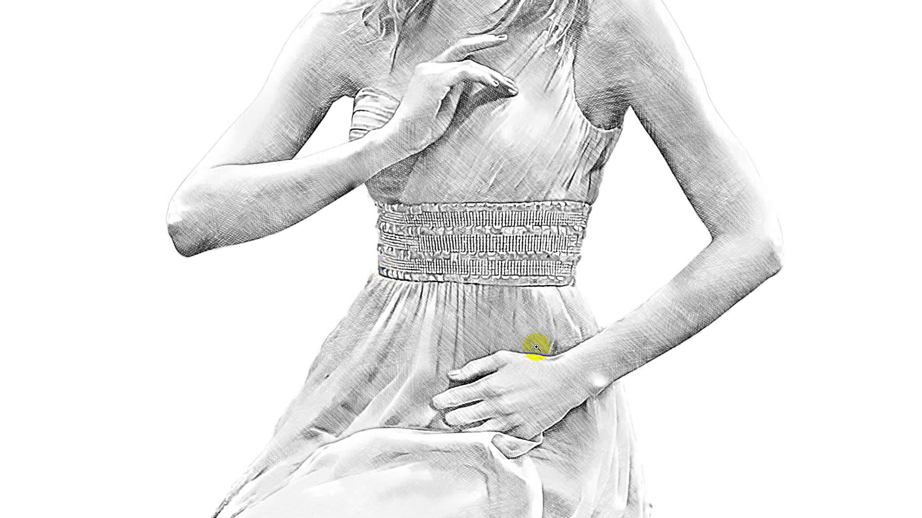
- Give the woman's finished sketch a last check, and close its document without saving
drag(570, 106, 567, 263)
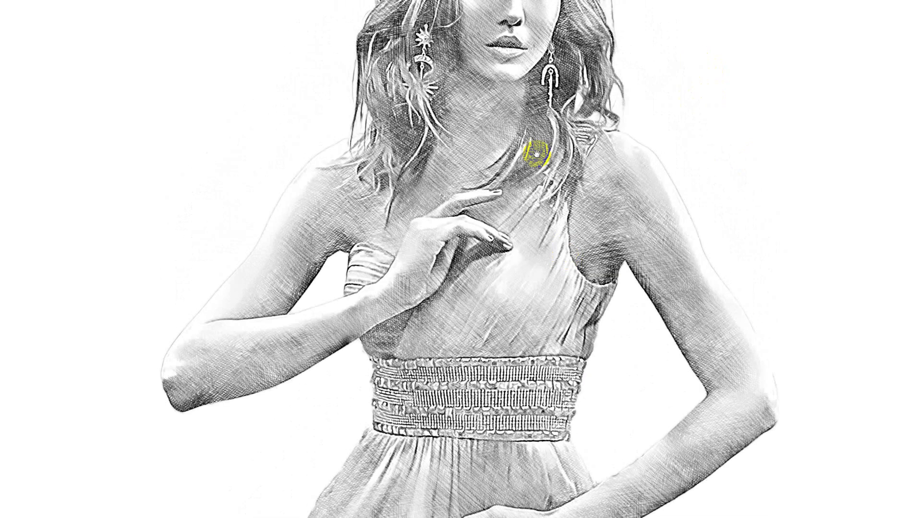
drag(510, 75, 494, 186)
drag(610, 150, 615, 182)
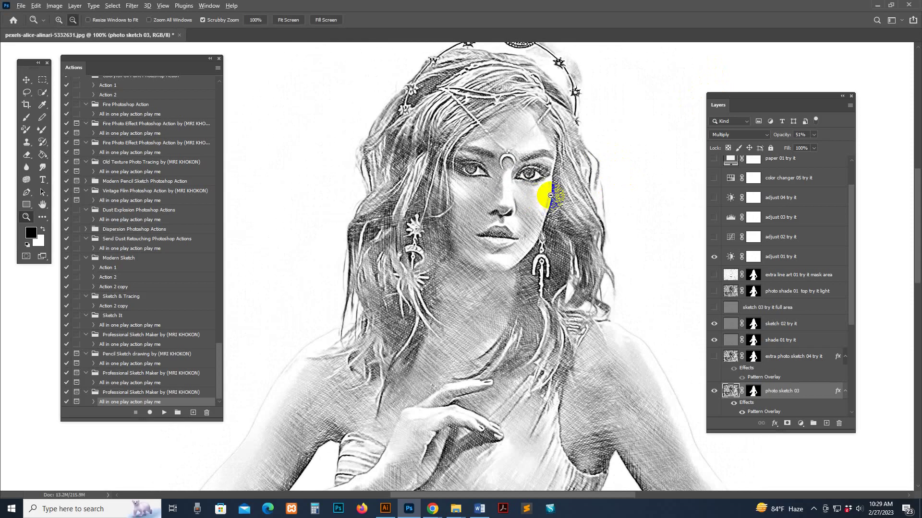
alt+click(539, 192)
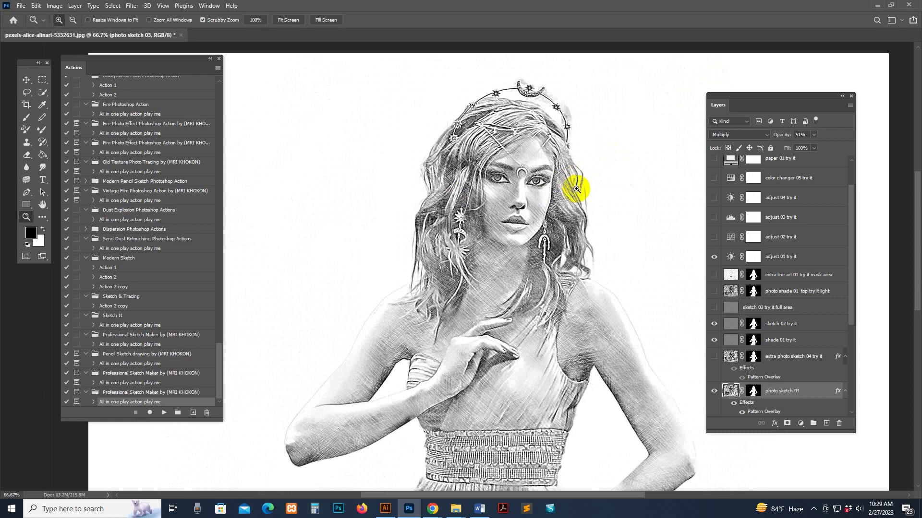
drag(609, 324, 562, 257)
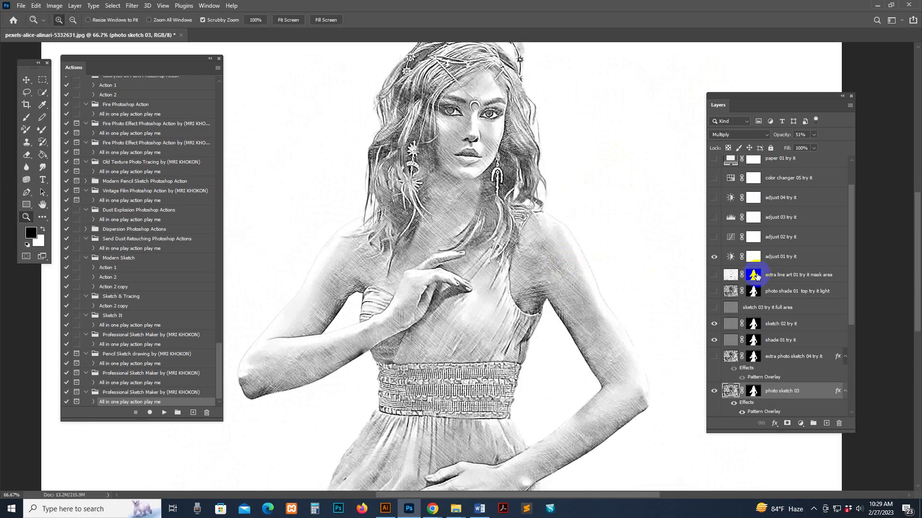
click(750, 309)
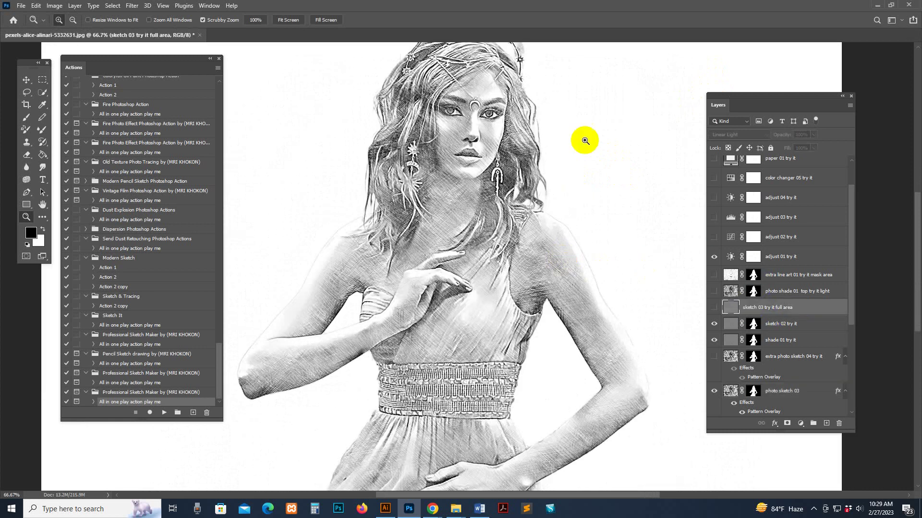
click(201, 35)
click(422, 188)
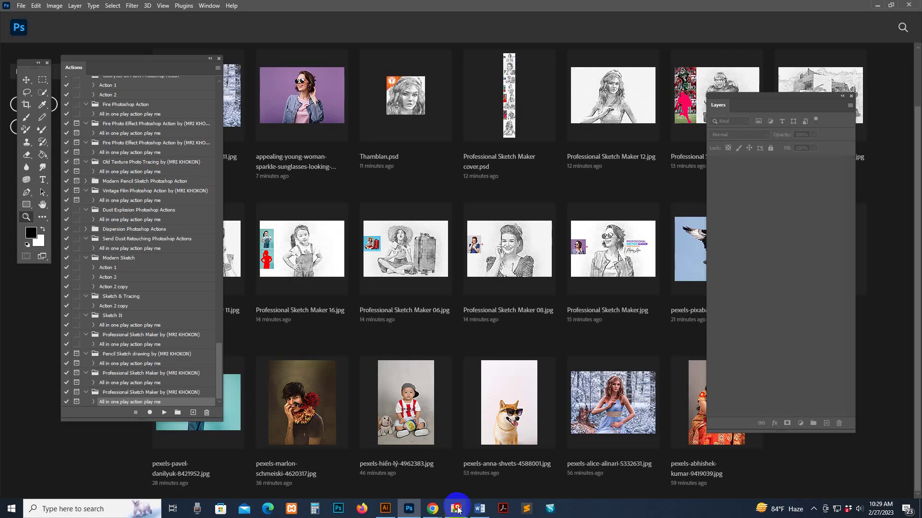
- Open the photo of the girl in denim overalls from the Pro Sketch folder in Photoshop
mouse_move(456, 509)
click(482, 472)
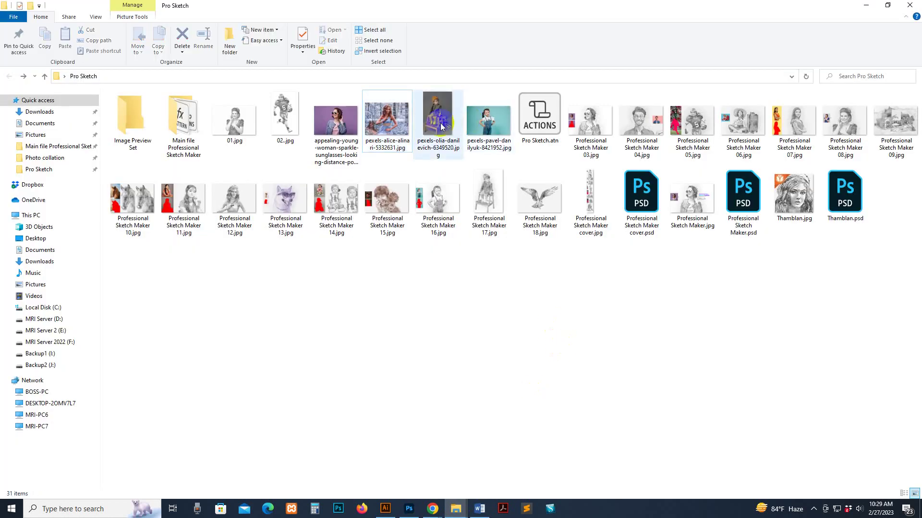
mouse_move(495, 128)
mouse_down()
mouse_move(512, 325)
mouse_move(408, 505)
mouse_move(561, 4)
mouse_move(480, 132)
mouse_up()
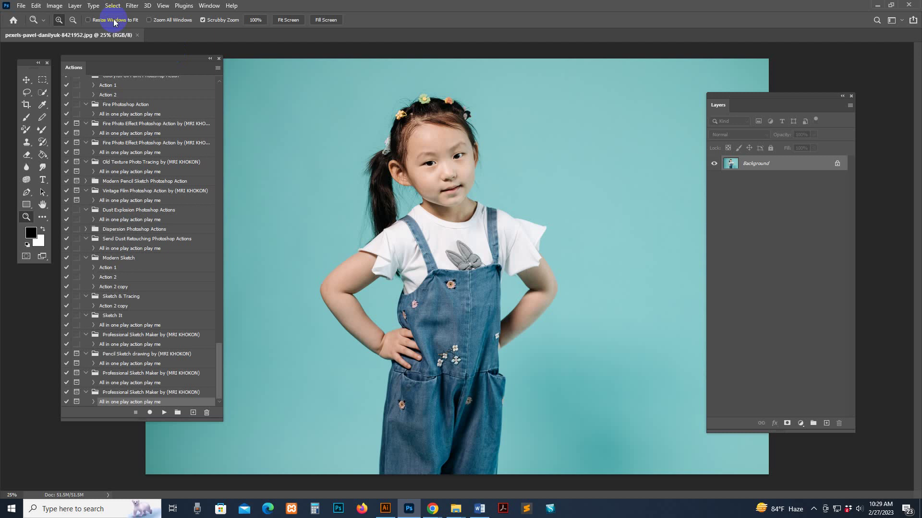
- Resize the girl's photo to a width of 3000 pixels, keeping its proportions
click(54, 5)
click(72, 78)
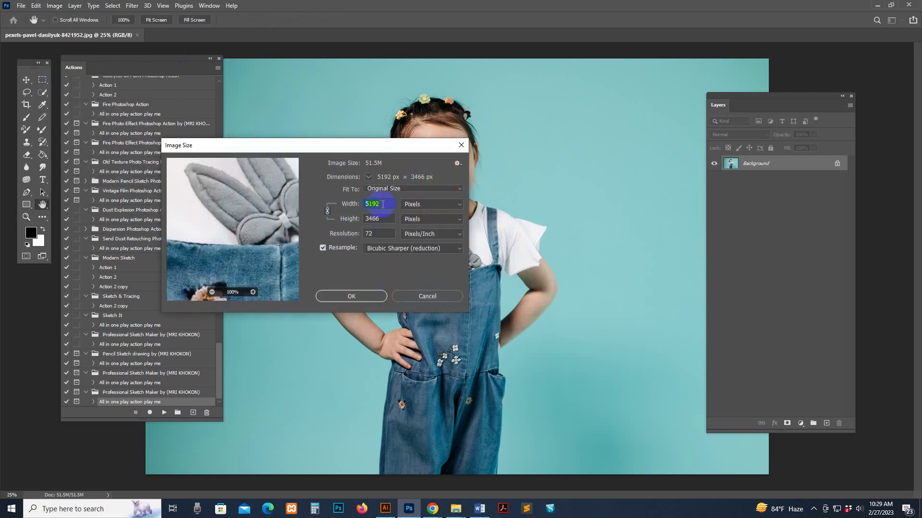
text(3000)
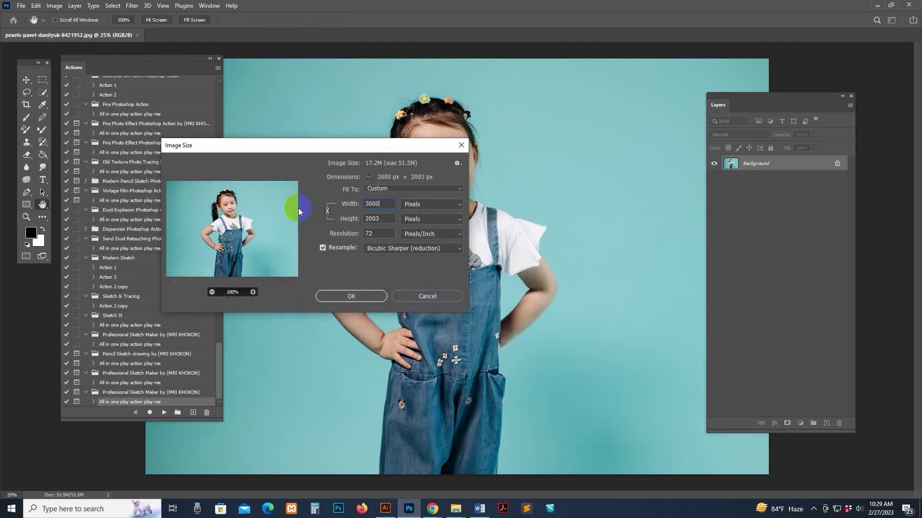
key(Return)
- Select the whole girl, including her ponytail and arms, with the Quick Selection tool
key(z)
click(436, 211)
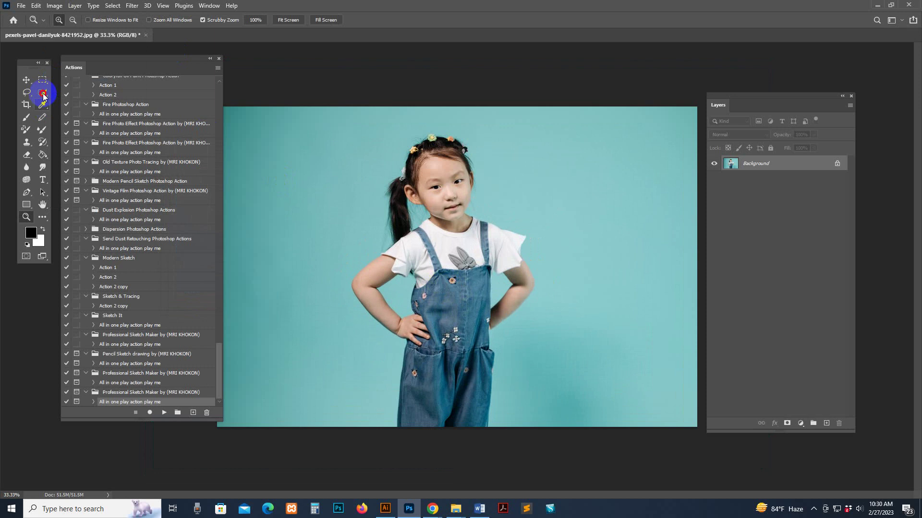
click(43, 93)
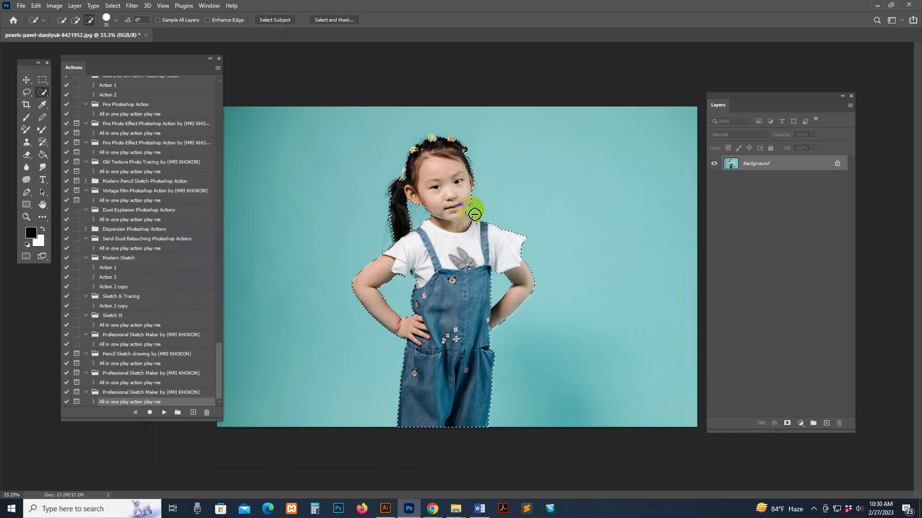
- Add a new layer above the background and name it "brush"
click(826, 423)
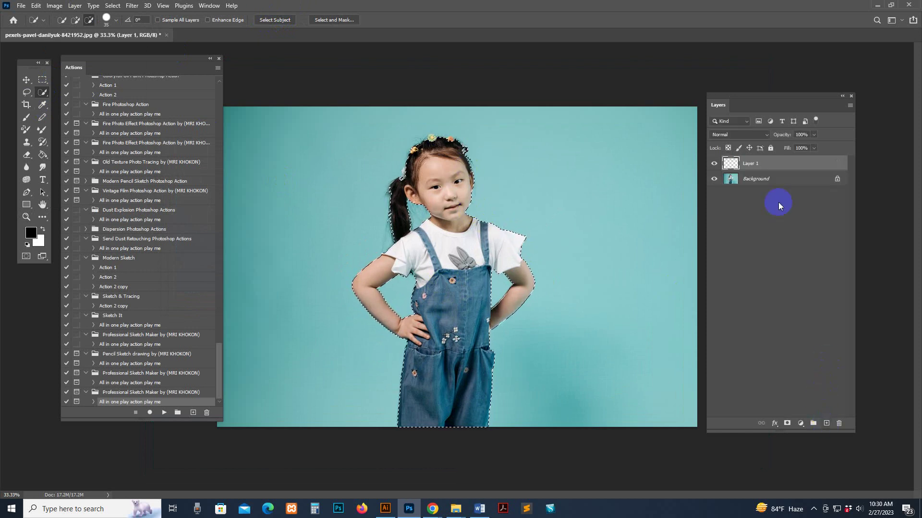
double_click(756, 166)
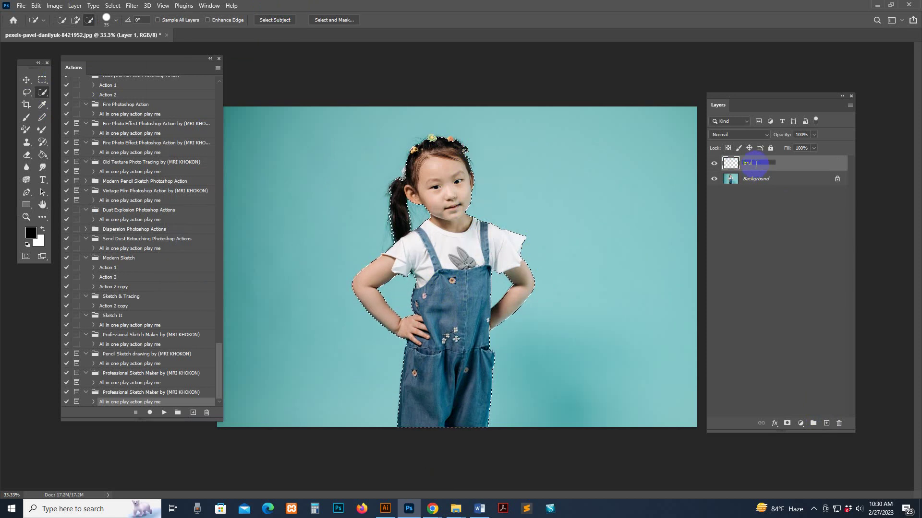
text(brush)
key(Return)
- Set the foreground color to red fd0000, fill the selected girl on the "brush" layer with it, and deselect
click(42, 155)
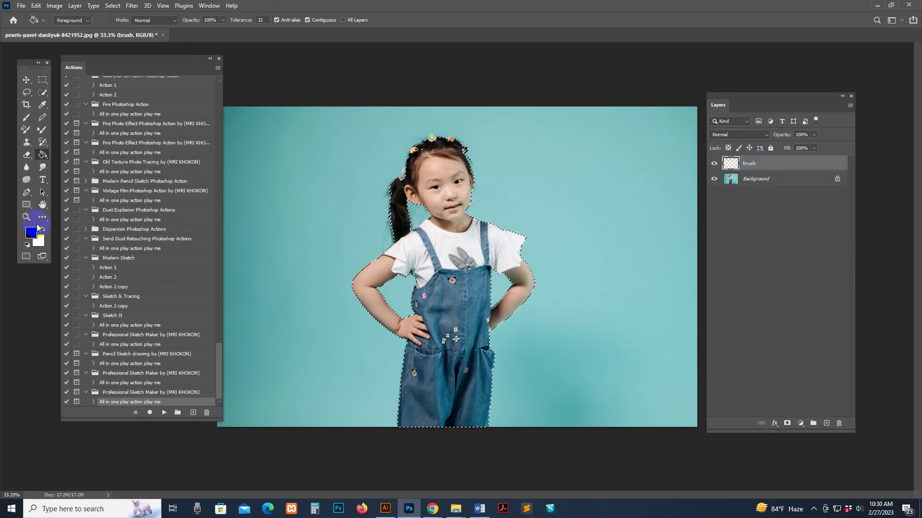
click(30, 233)
click(836, 302)
key(g)
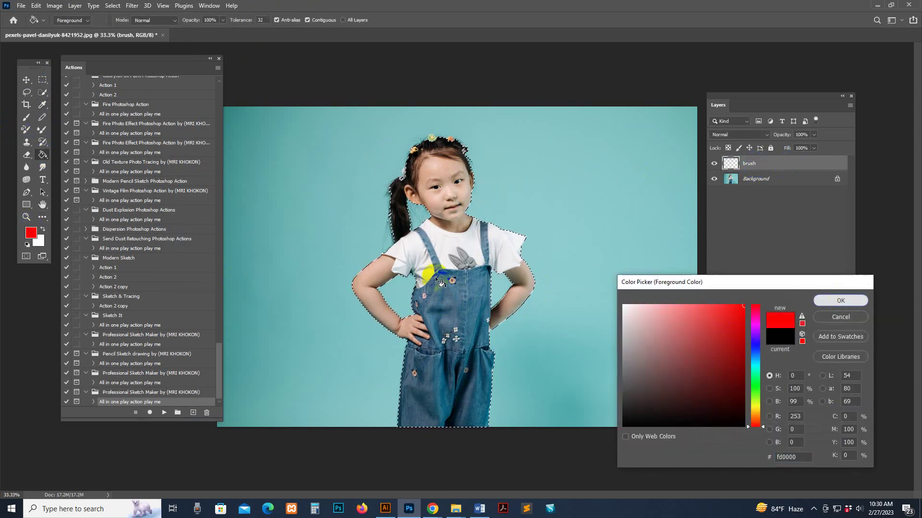
click(428, 247)
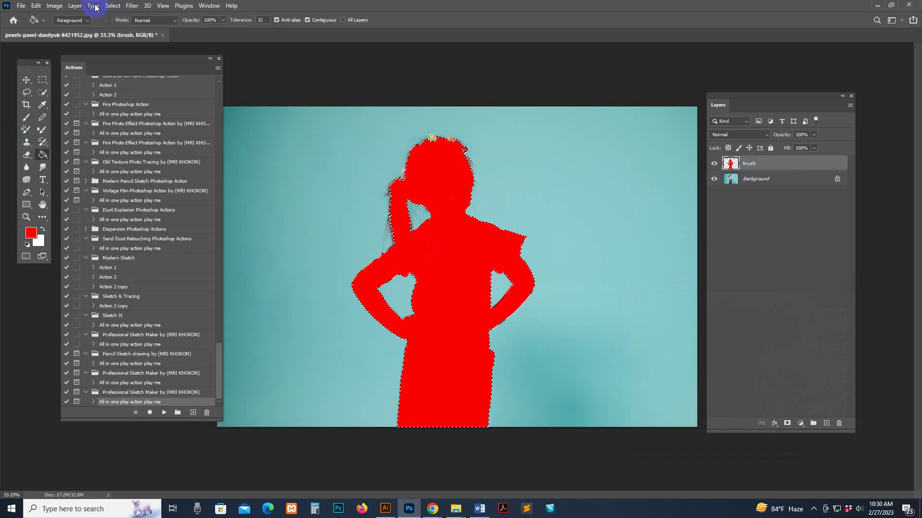
click(112, 6)
click(122, 25)
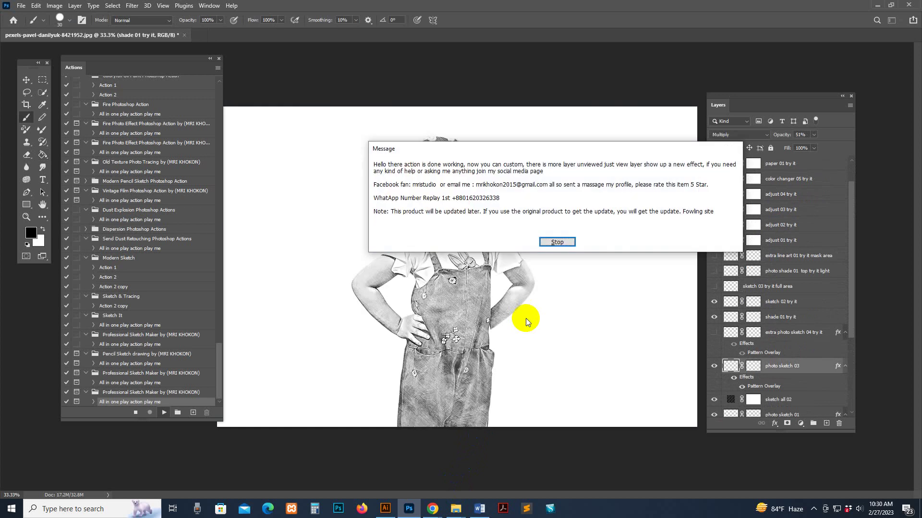
- Dismiss the sketch action's closing message and inspect the girl's face and overalls at 100%
click(571, 242)
key(z)
click(455, 186)
click(455, 185)
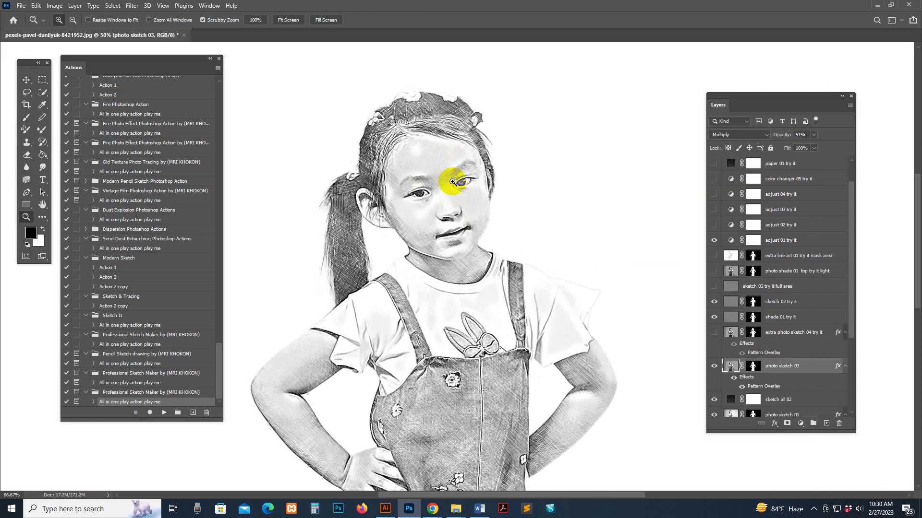
click(455, 185)
drag(463, 246, 512, 212)
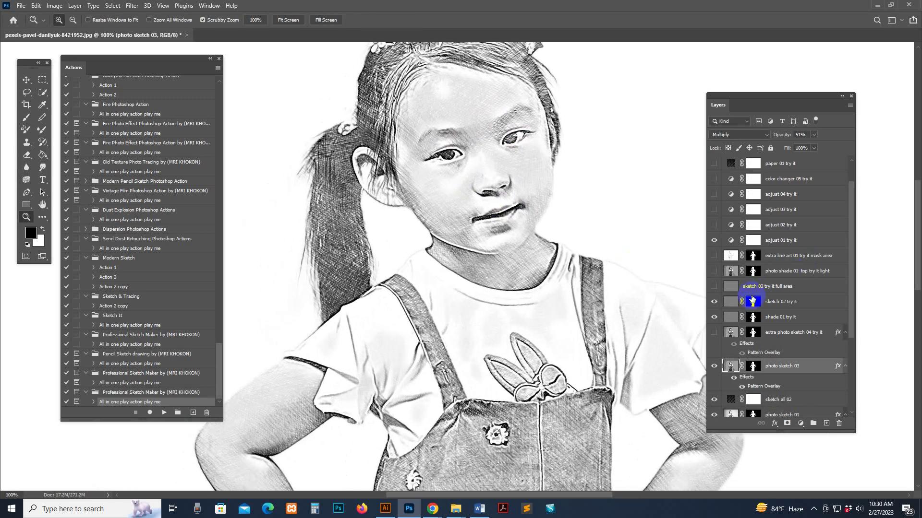
- Try the "photo shade 01 top try it light" layer at 41% opacity and hide it again
click(728, 273)
click(714, 272)
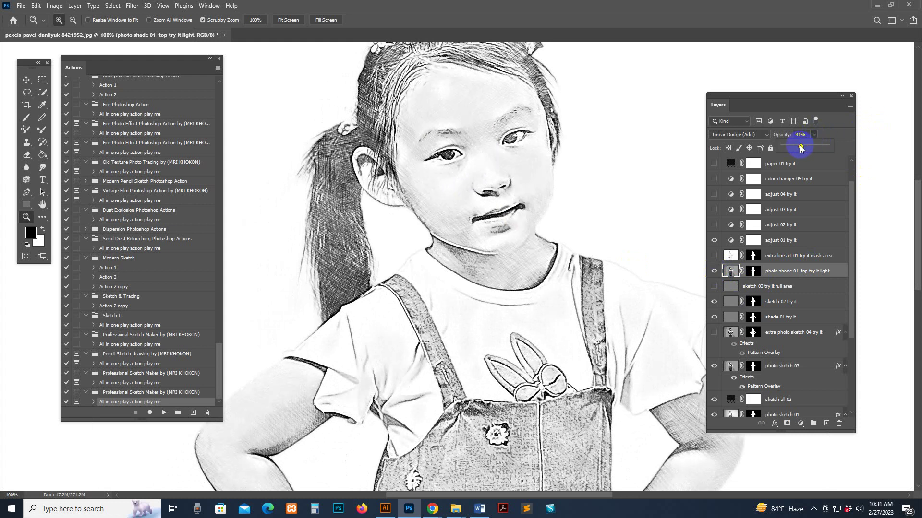
click(714, 271)
- Try the "extra line art 01 try it mask area" layer on and off, leaving it hidden
click(728, 255)
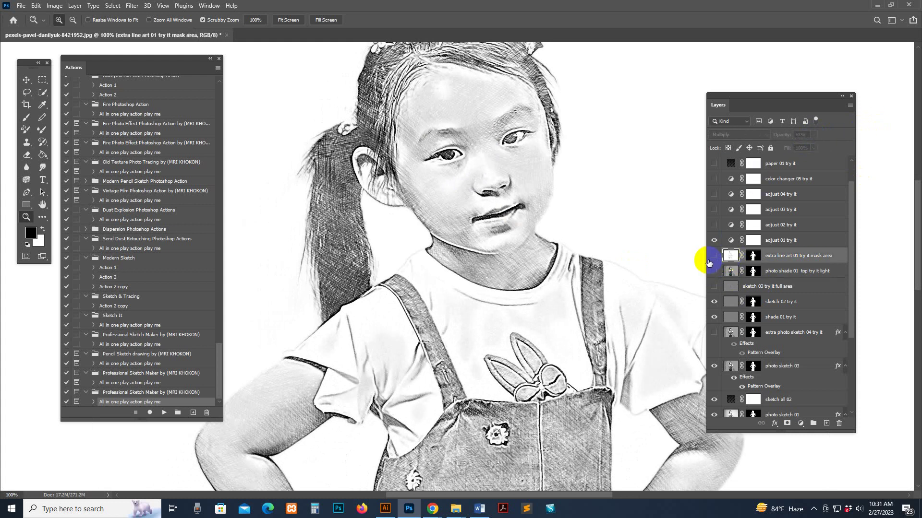
click(714, 256)
click(714, 256)
click(714, 256)
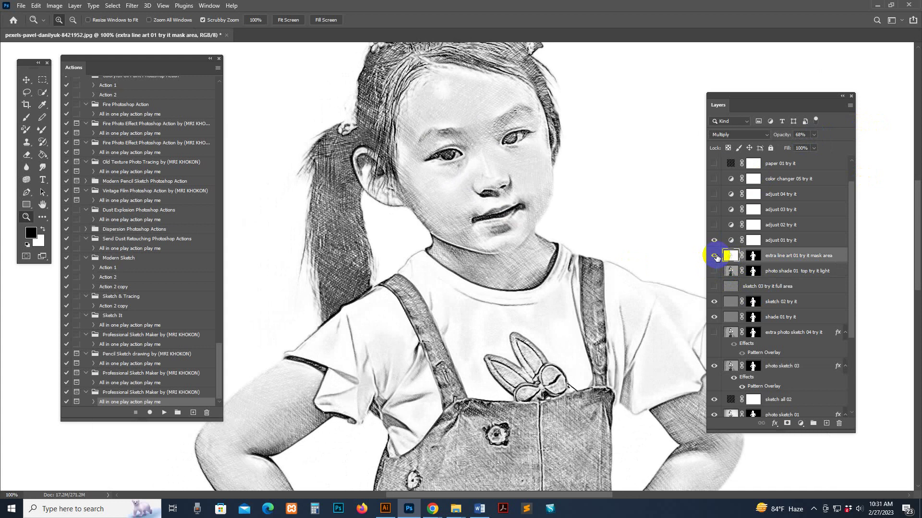
click(715, 255)
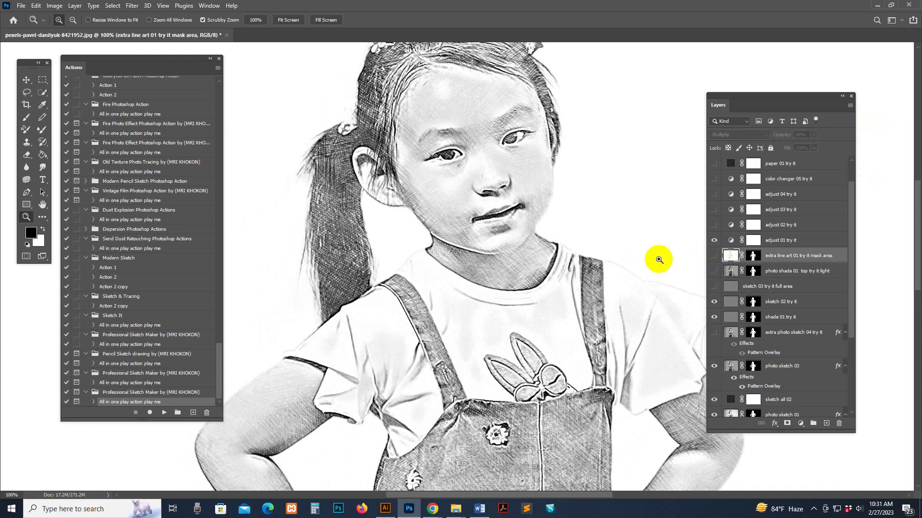
- Hide the "sketch 02 try it" layer and check its effect on the girl's face at 100%
key(ctrl+minus)
click(716, 302)
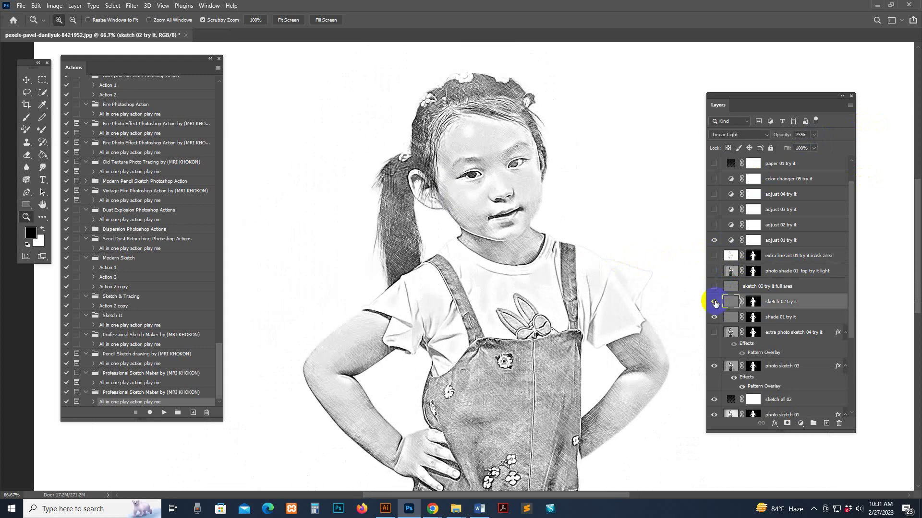
click(714, 302)
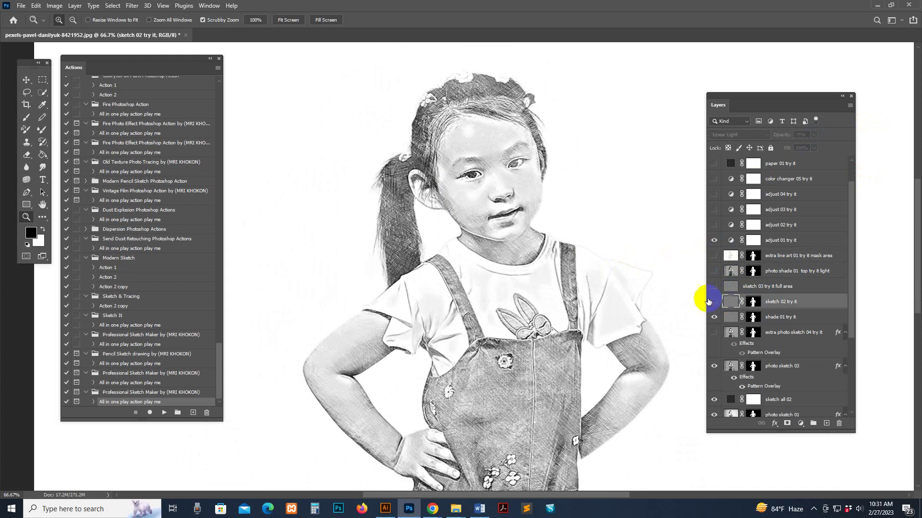
click(518, 197)
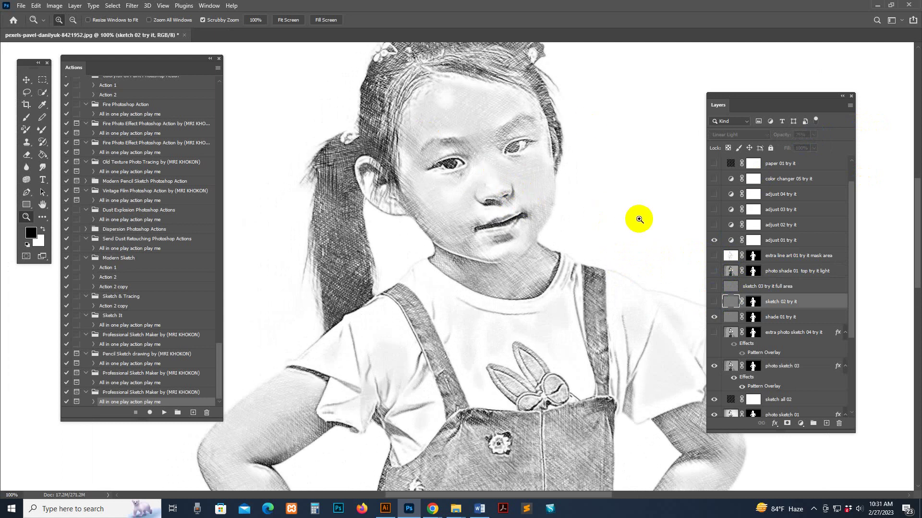
- Preview the "adjust 04 try it" adjustment layer, and show "adjust 03 try it" in its place
click(780, 195)
click(714, 195)
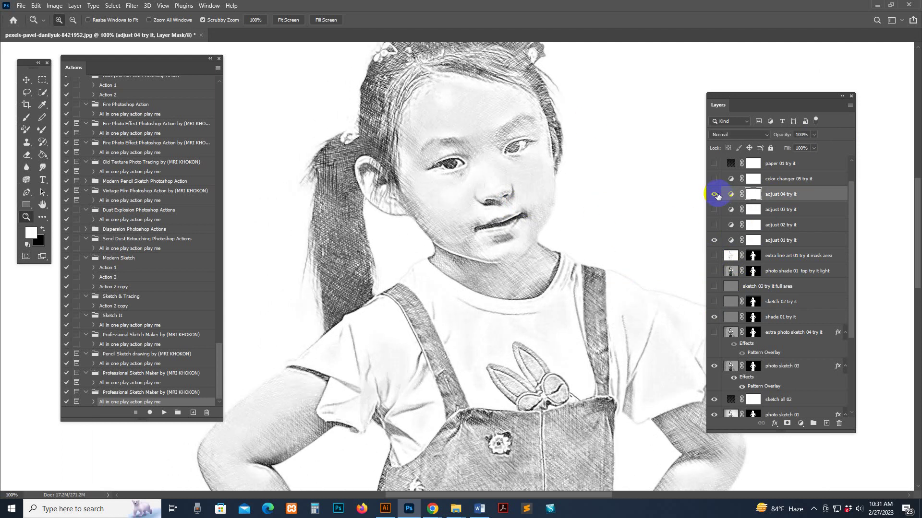
click(725, 216)
click(714, 209)
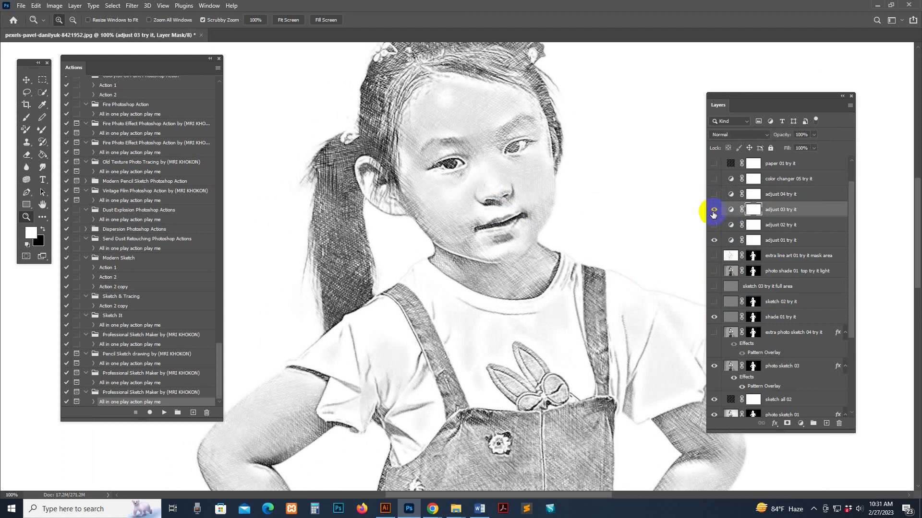
- Examine the adjusted sketch in full-screen view, from the overalls up to the girl's face and hair
alt+click(502, 191)
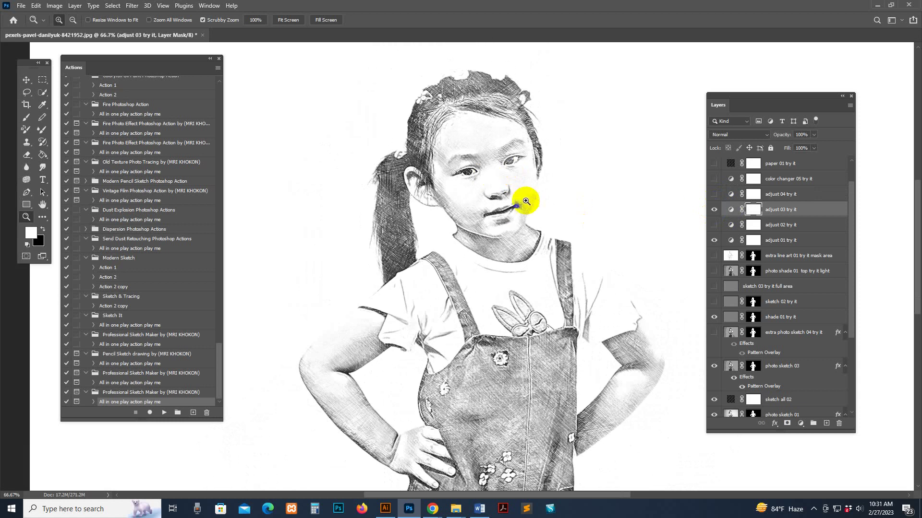
click(522, 205)
alt+click(523, 205)
click(531, 268)
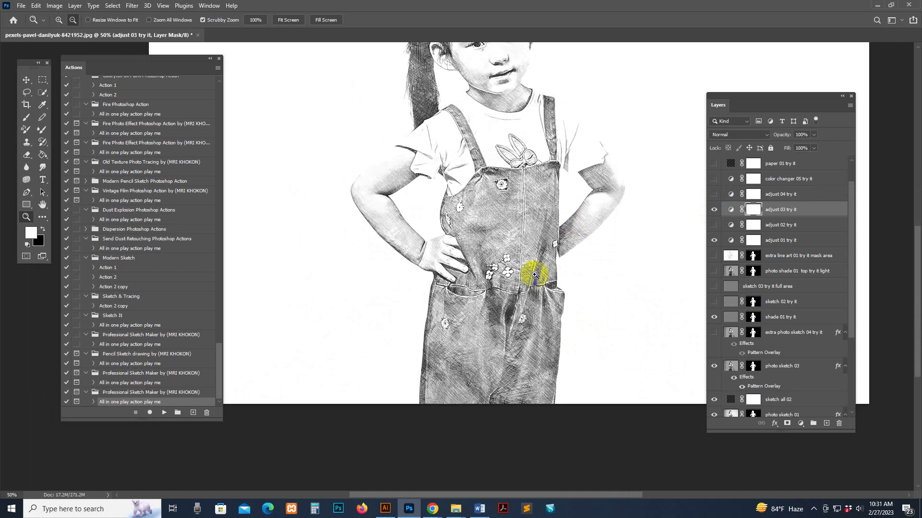
click(531, 274)
key(f)
key(f)
drag(565, 270, 580, 391)
click(529, 203)
drag(552, 288, 537, 356)
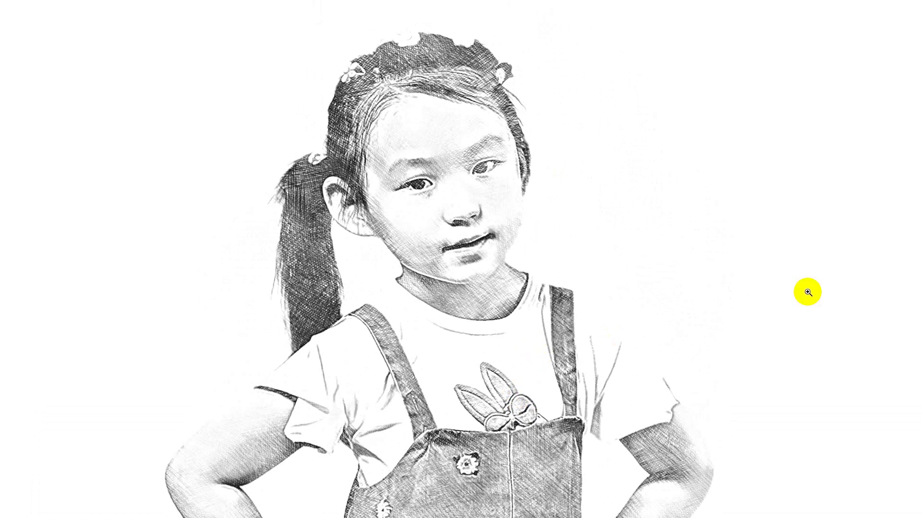
key(f)
drag(611, 323, 593, 192)
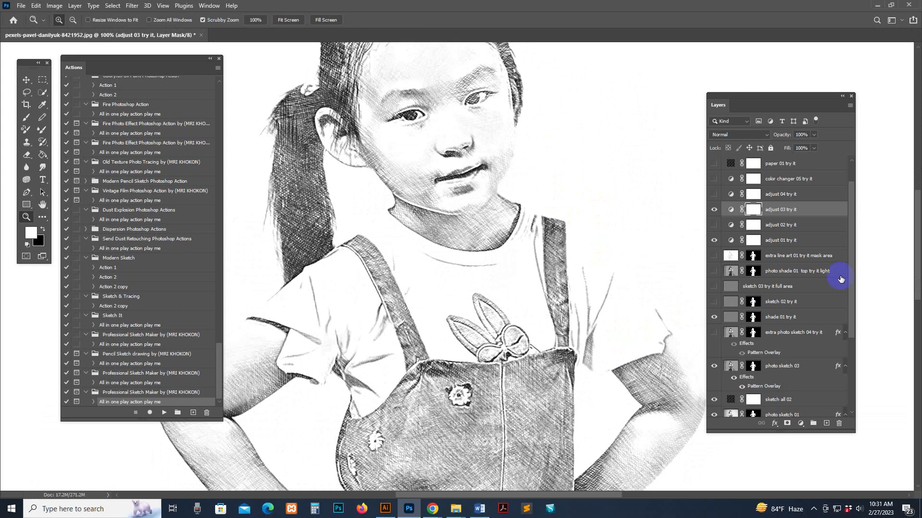
- Show the "back sketch look 01 try it" layer and check the background strokes around the girl's head
scroll(816, 351, down, 3)
click(723, 347)
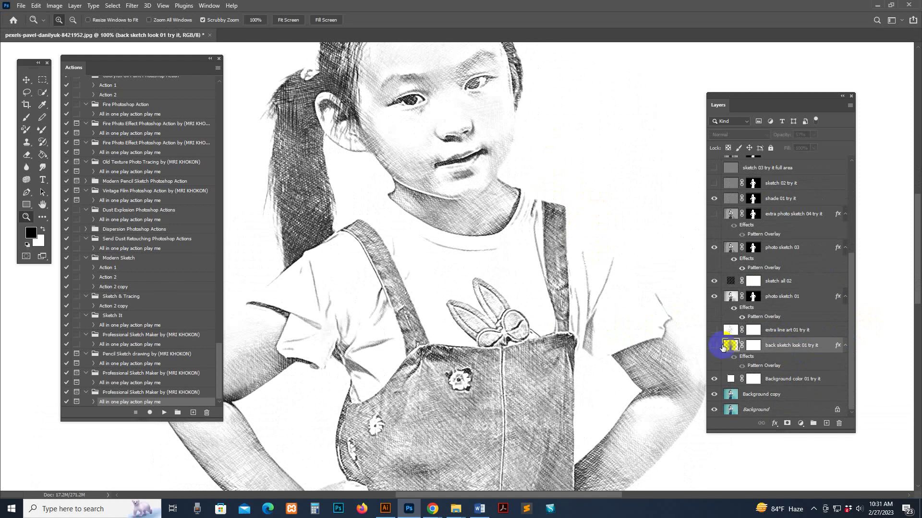
click(716, 347)
mouse_move(565, 212)
mouse_down()
mouse_move(595, 342)
mouse_move(661, 369)
mouse_up()
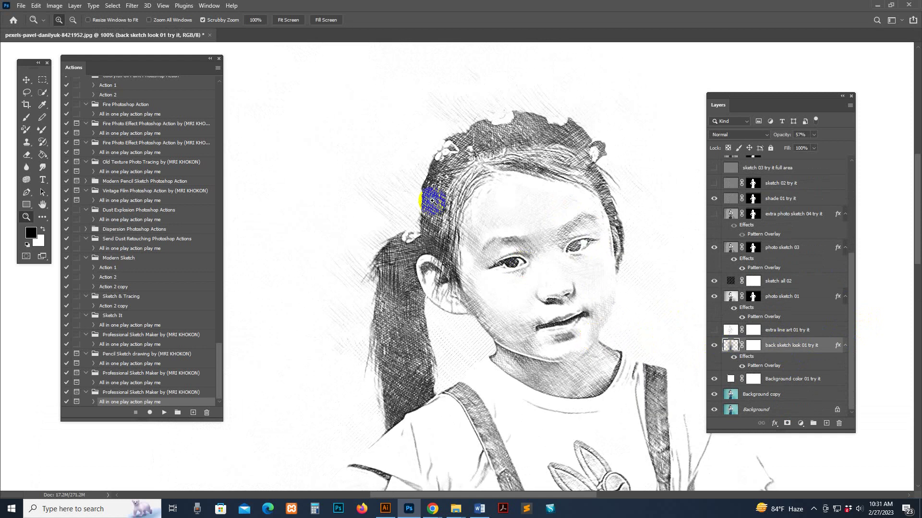
- Show the "extra line art 01 try it" layer and check its effect on the girl's clothes, arms and face
click(423, 188)
alt+click(385, 148)
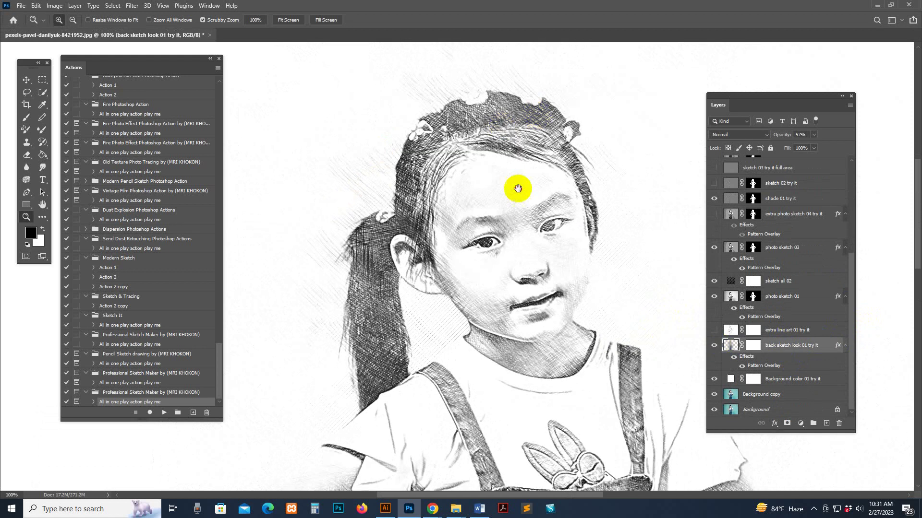
scroll(574, 280, down, 3)
click(729, 330)
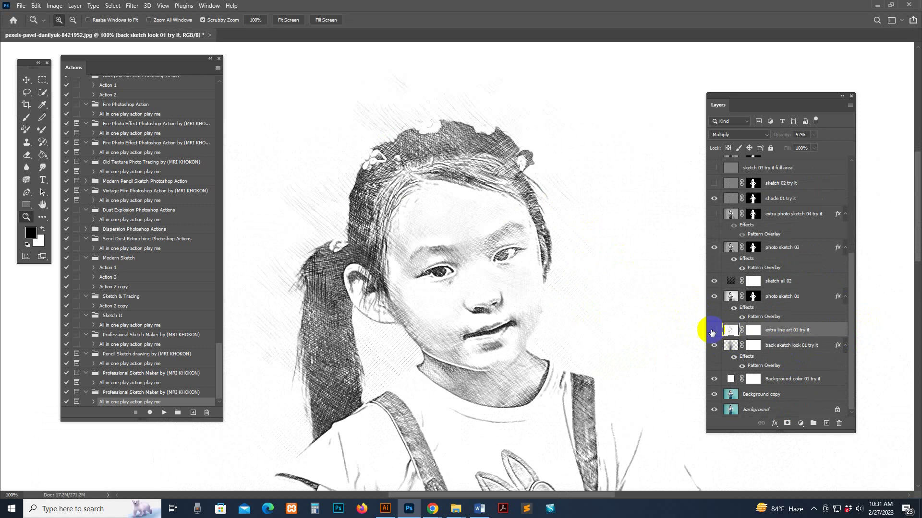
drag(555, 333, 578, 124)
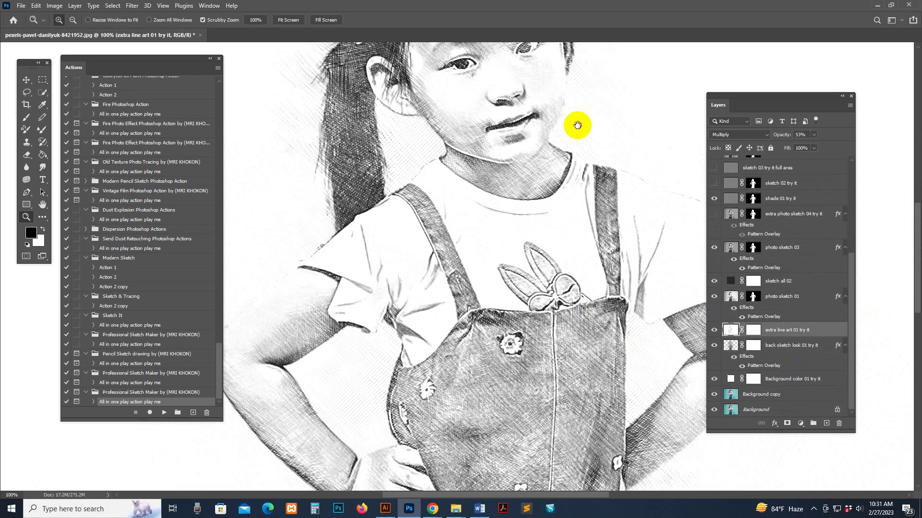
click(714, 330)
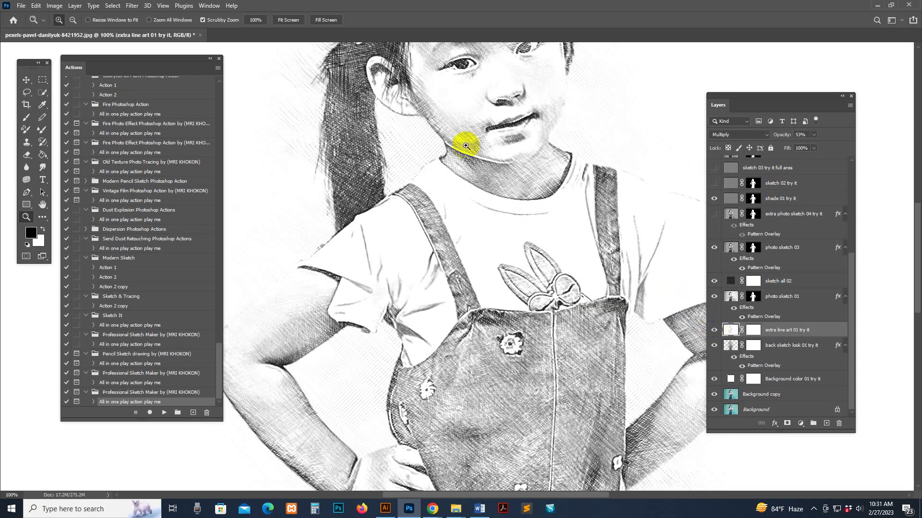
alt+click(566, 190)
drag(597, 278, 571, 322)
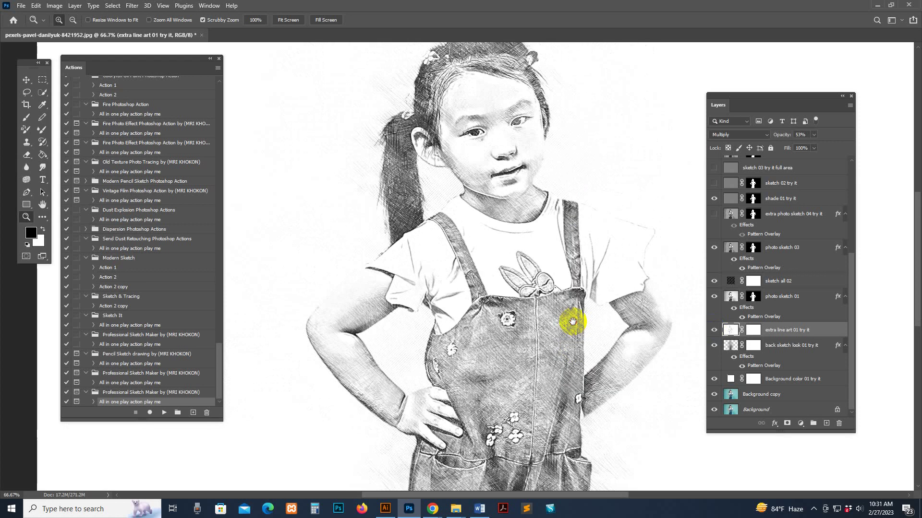
drag(549, 215, 536, 262)
click(516, 196)
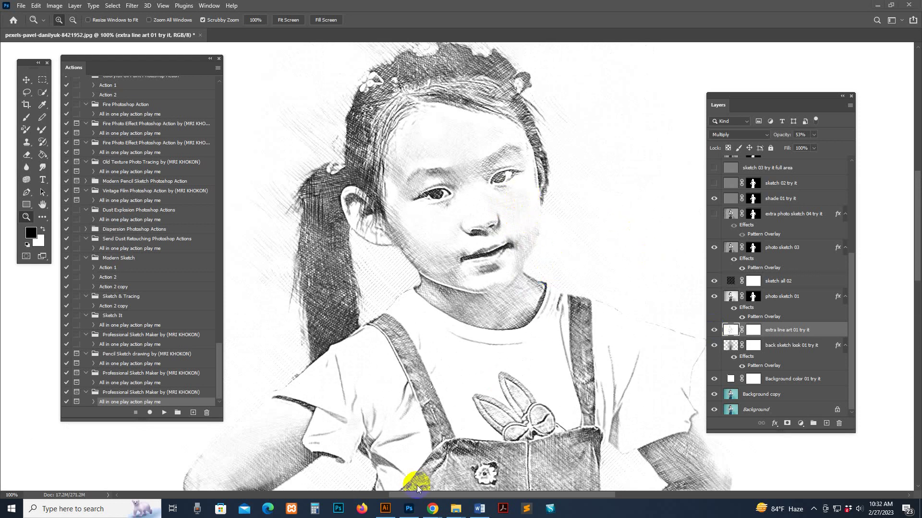
- Switch to the photoshopaction.net site in Chrome, open its Photoshop category, and browse the Flash Sale items
mouse_move(431, 510)
click(500, 484)
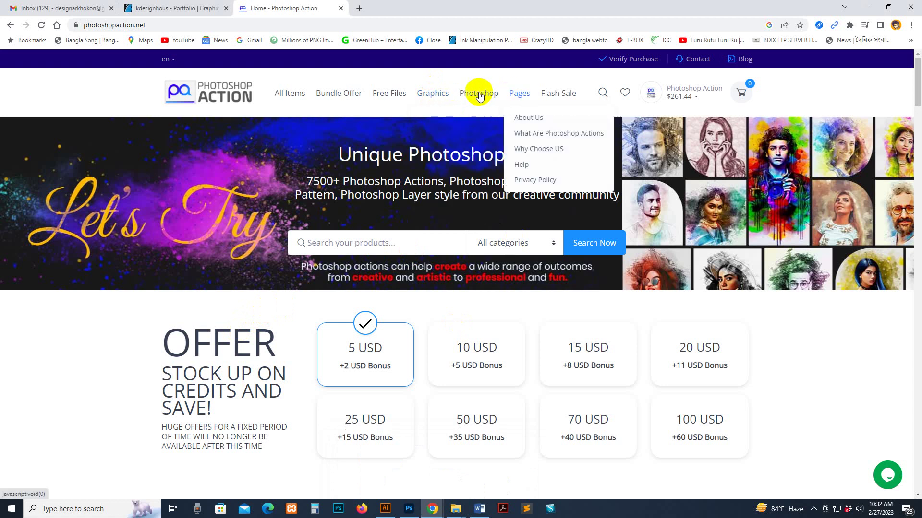
mouse_move(479, 96)
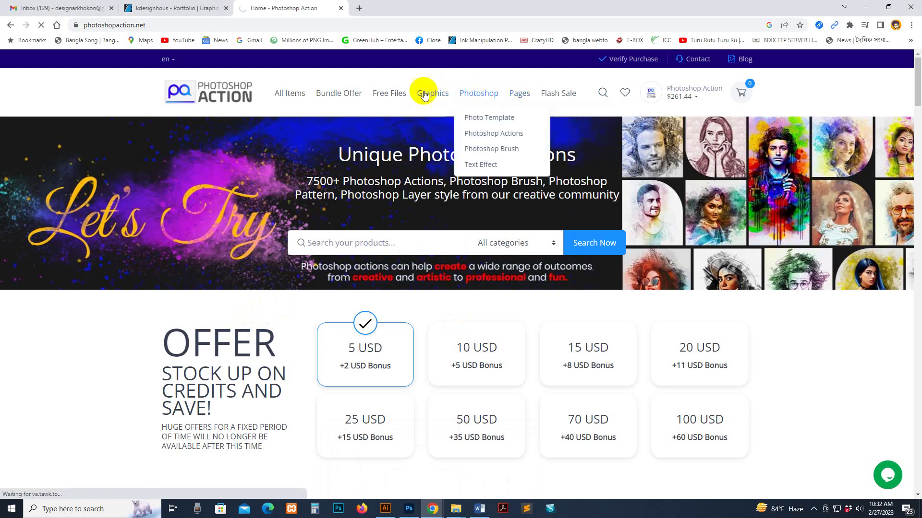
click(391, 94)
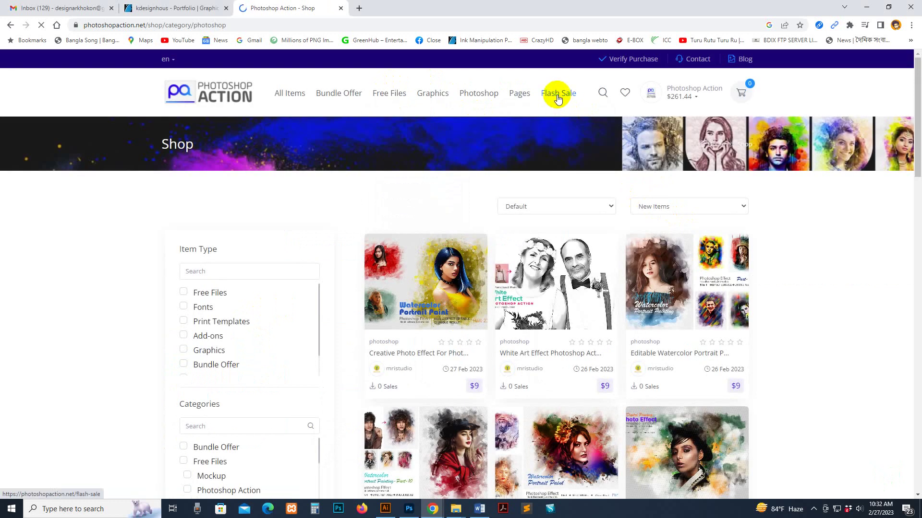
click(558, 96)
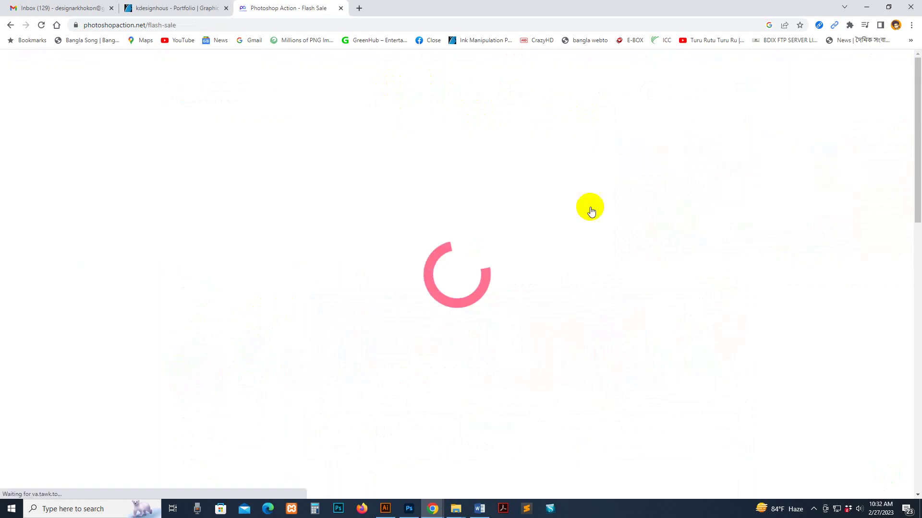
scroll(811, 318, down, 7)
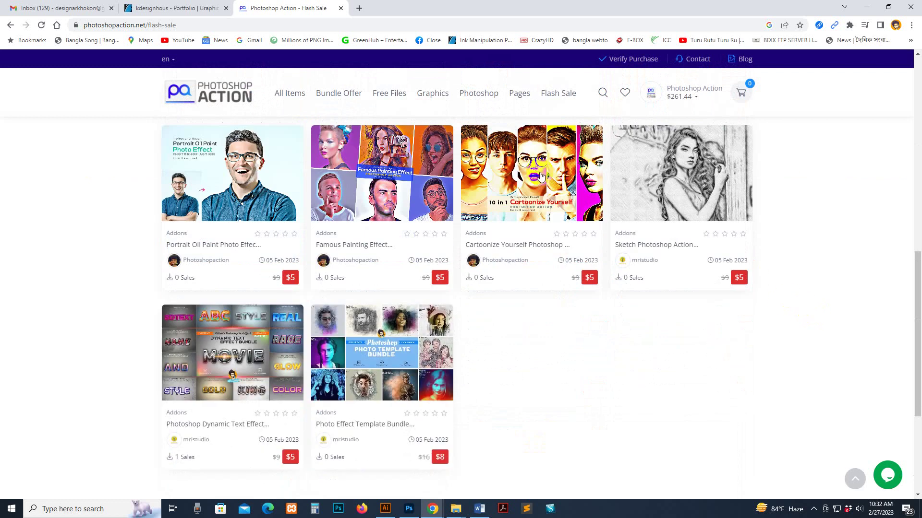
- Open the Bundle Offer category of the shop and look through its bundles
click(334, 93)
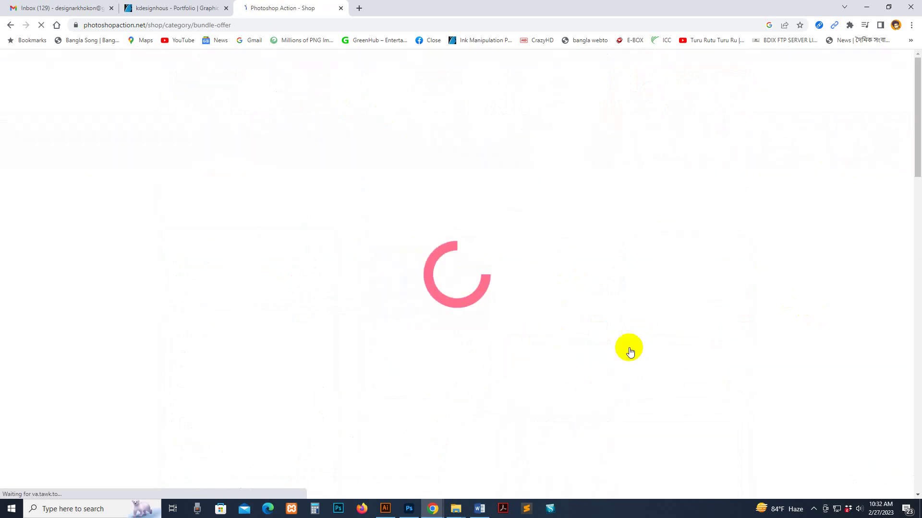
scroll(620, 378, down, 4)
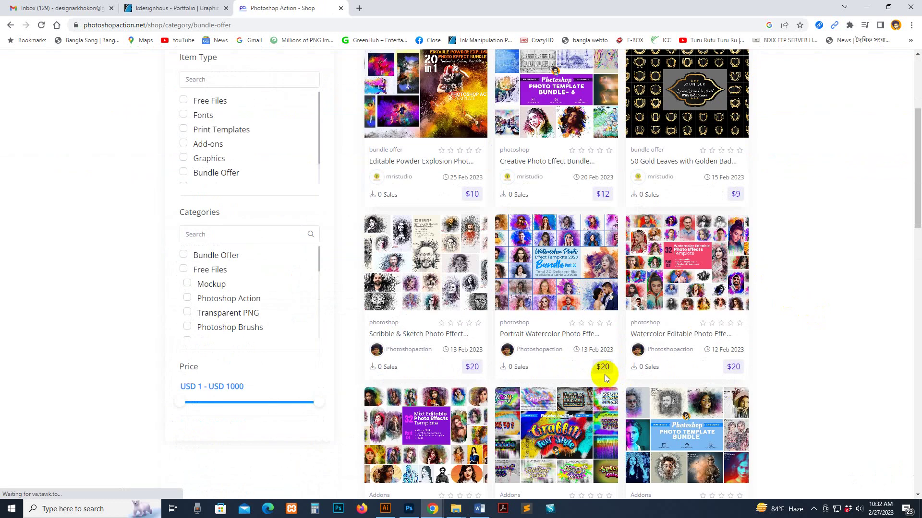
scroll(425, 295, down, 5)
scroll(399, 202, up, 6)
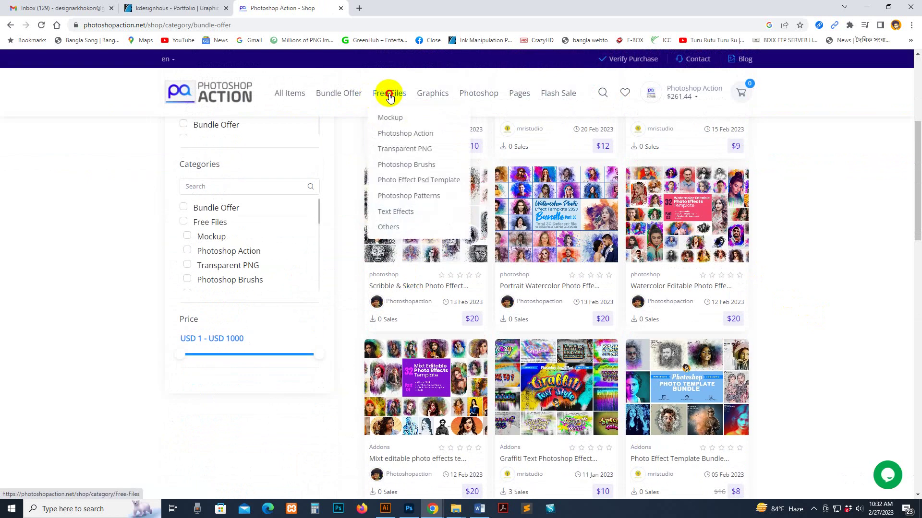
- Open the Free Files category of the shop and look through the free Photoshop actions and effects
click(390, 95)
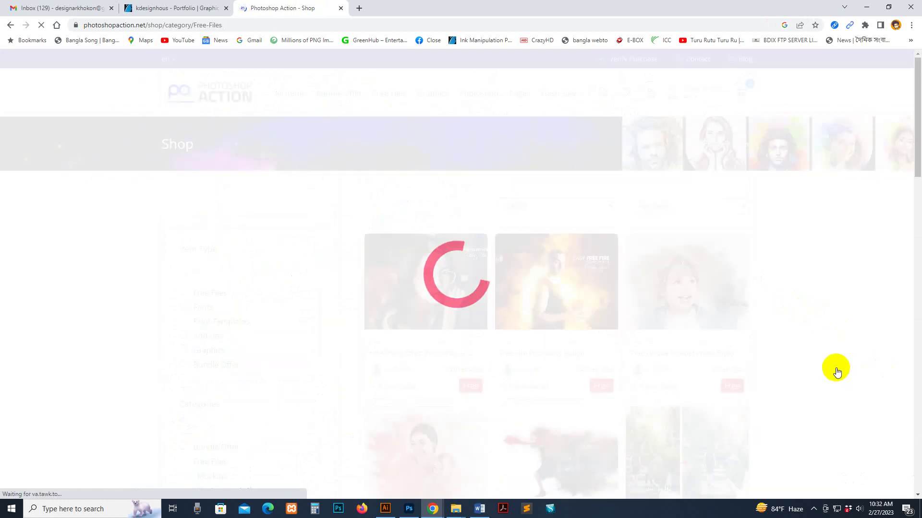
scroll(809, 353, down, 6)
scroll(814, 352, down, 9)
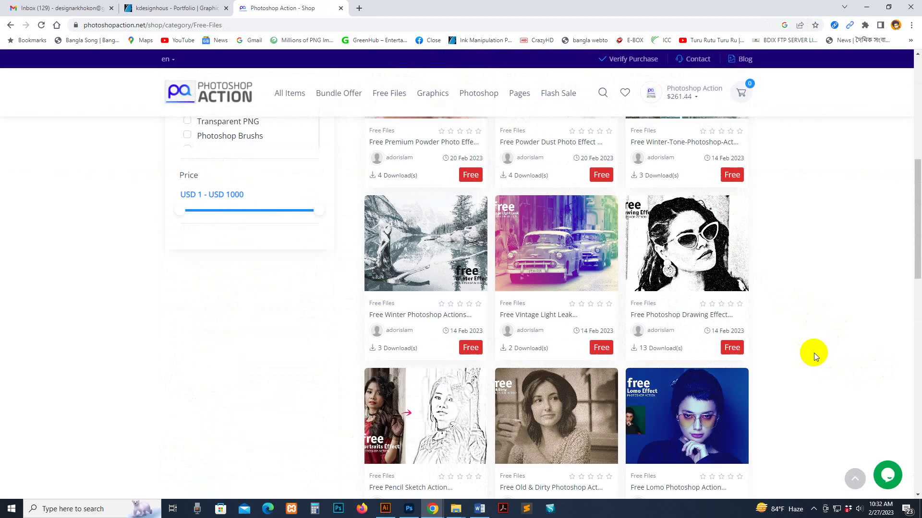
scroll(814, 353, up, 15)
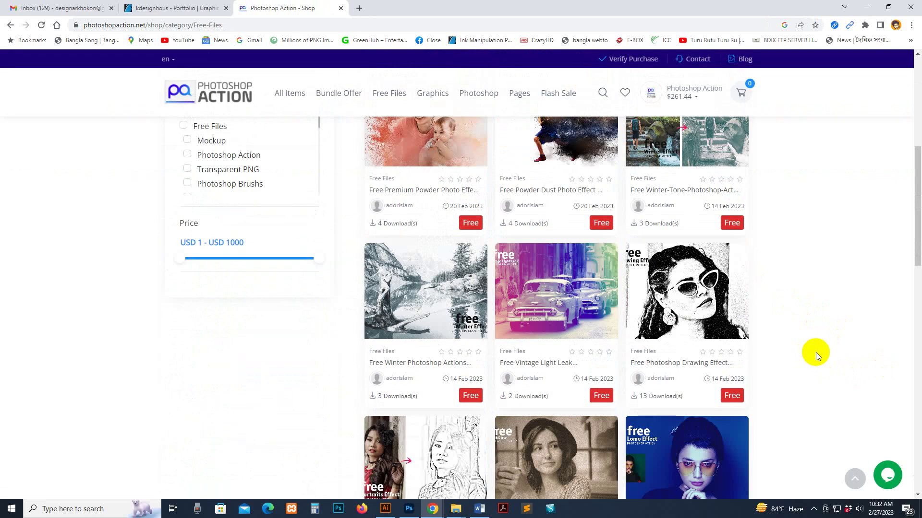